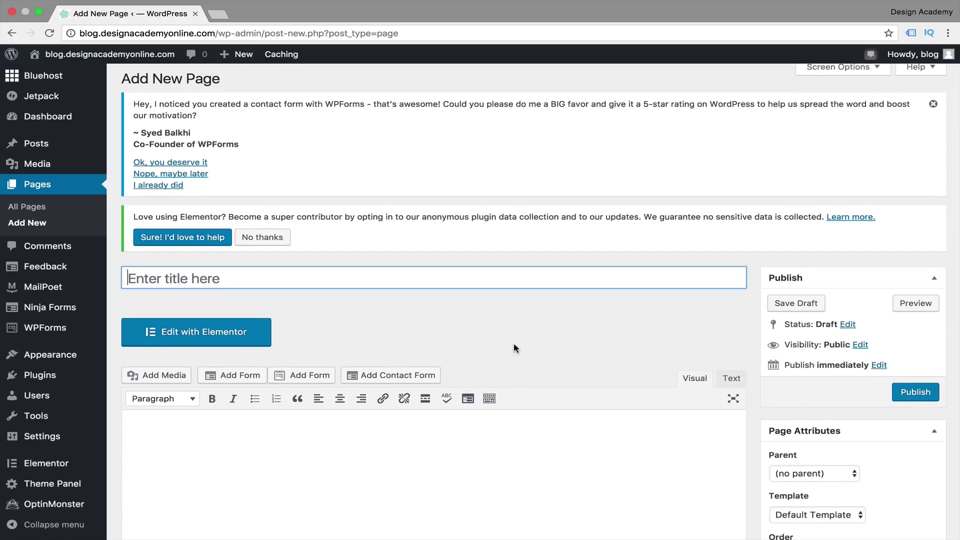
Step: Title the new page "Blog"
scroll(515, 348, up, 1)
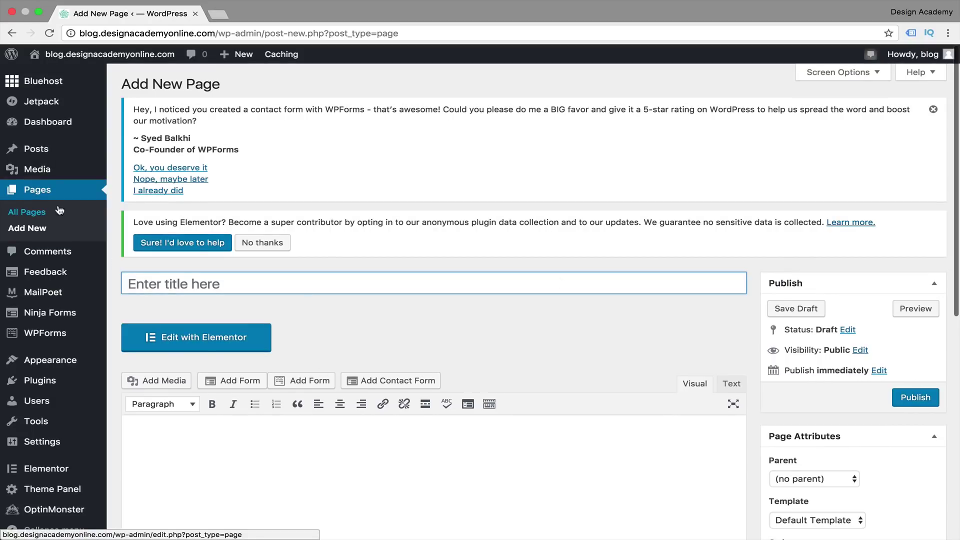
click(221, 280)
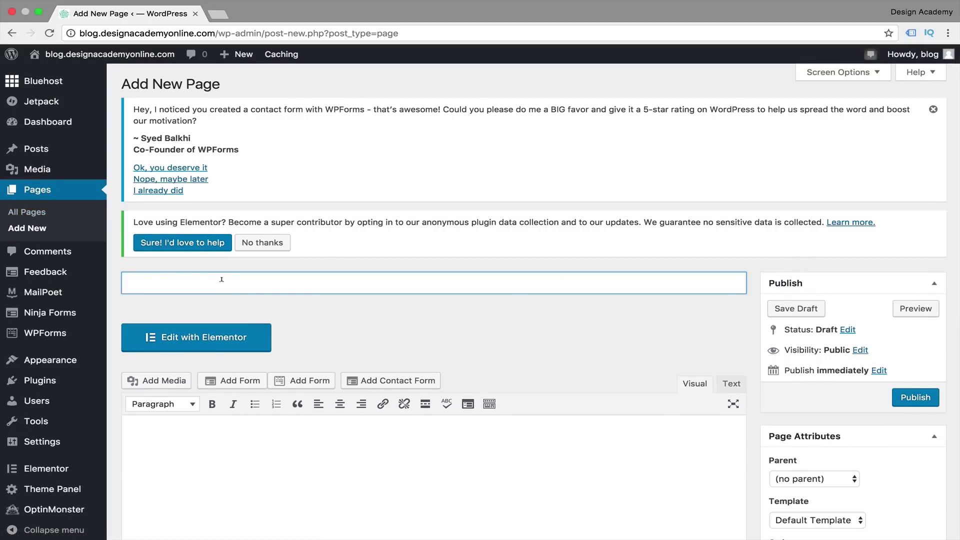
text(Blog)
Step: Set the page's content layout to 100% Full Width in the OceanWP settings
scroll(588, 375, down, 2)
scroll(589, 375, down, 6)
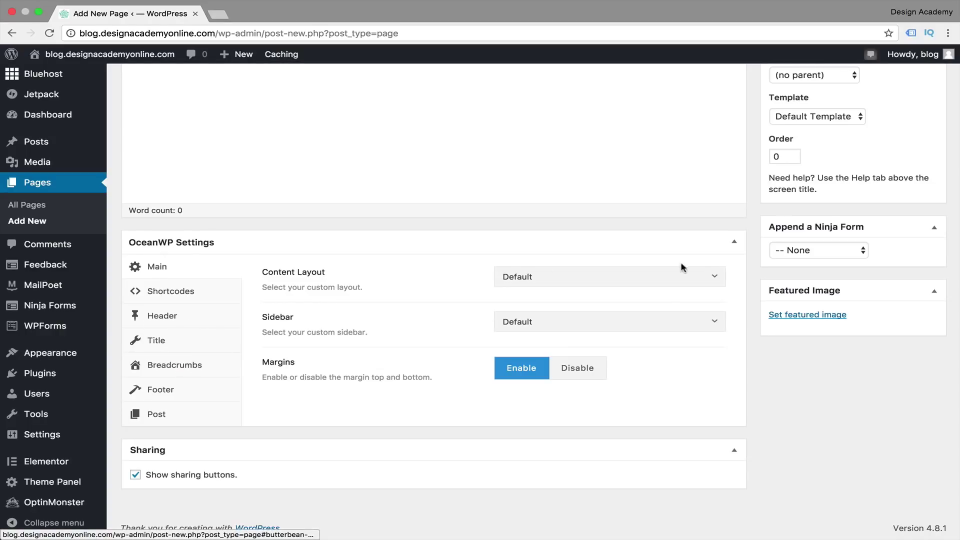
click(710, 275)
click(711, 276)
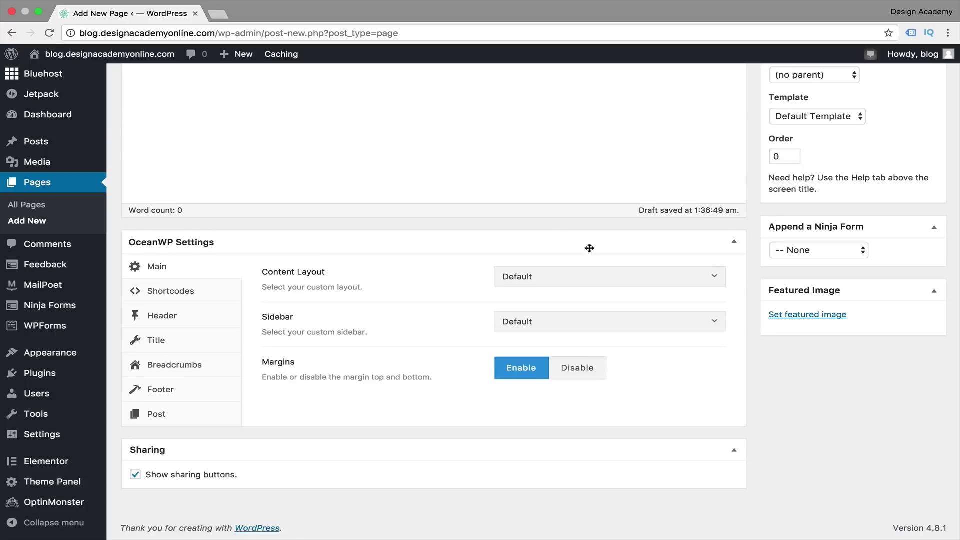
click(708, 281)
click(602, 391)
Step: Assign the custom sidebar named Sidebar to the page and look through the other sidebar options
click(717, 322)
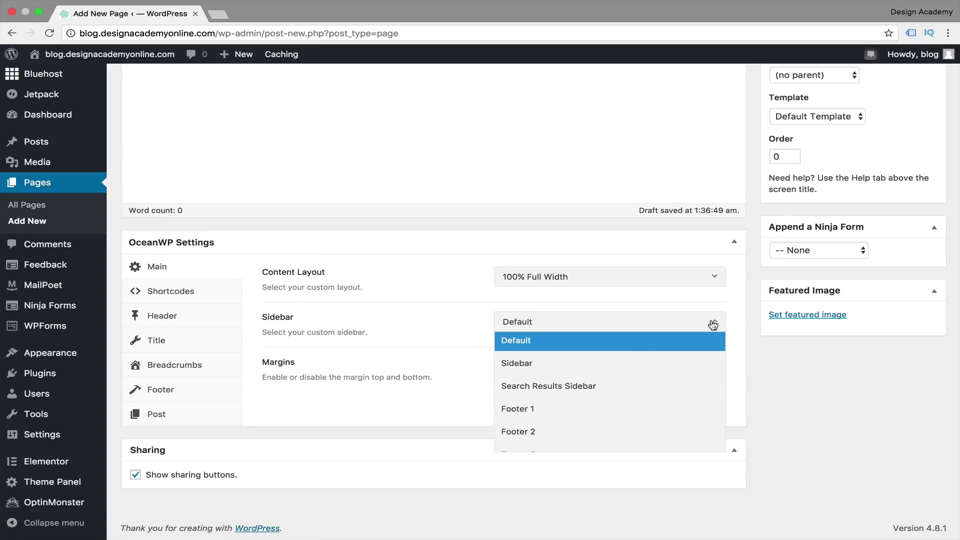
click(600, 368)
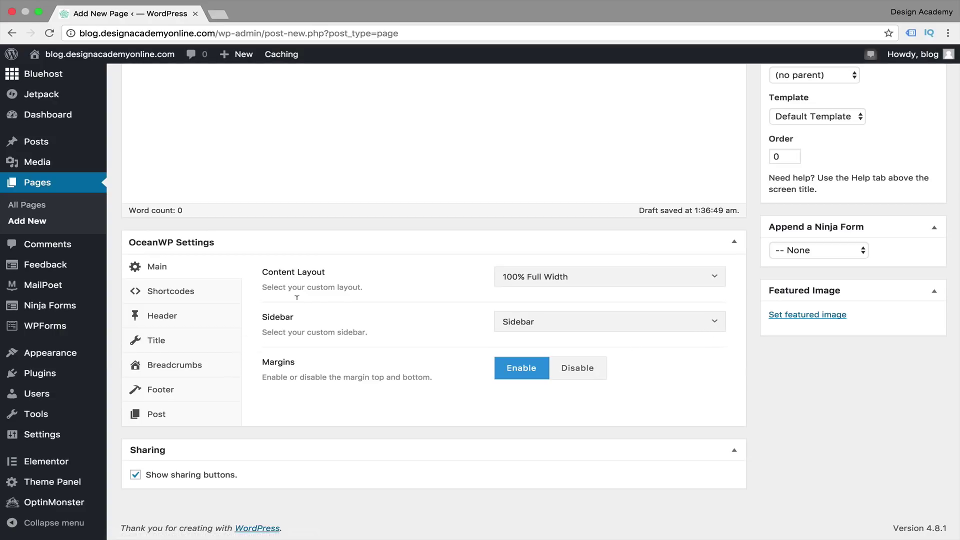
click(715, 325)
scroll(627, 432, down, 2)
scroll(627, 431, up, 2)
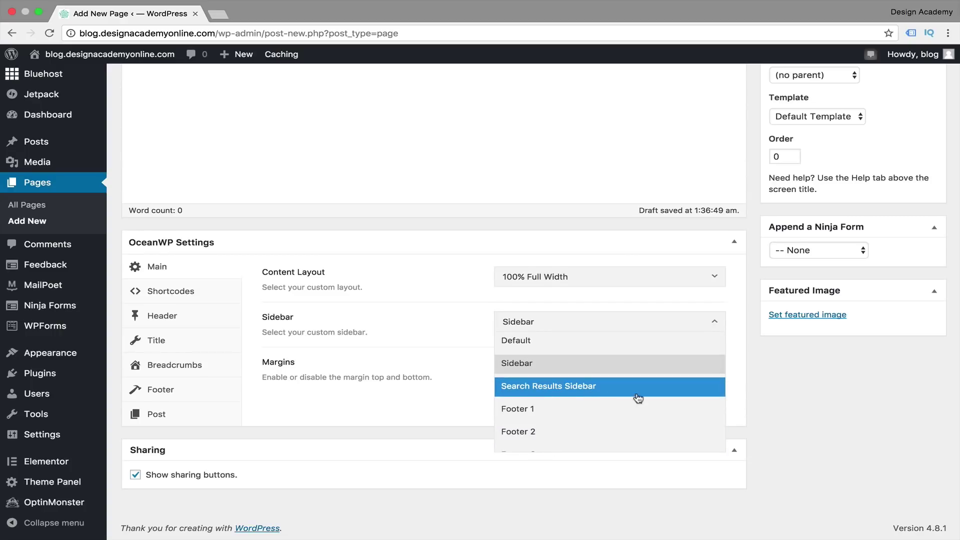
click(758, 395)
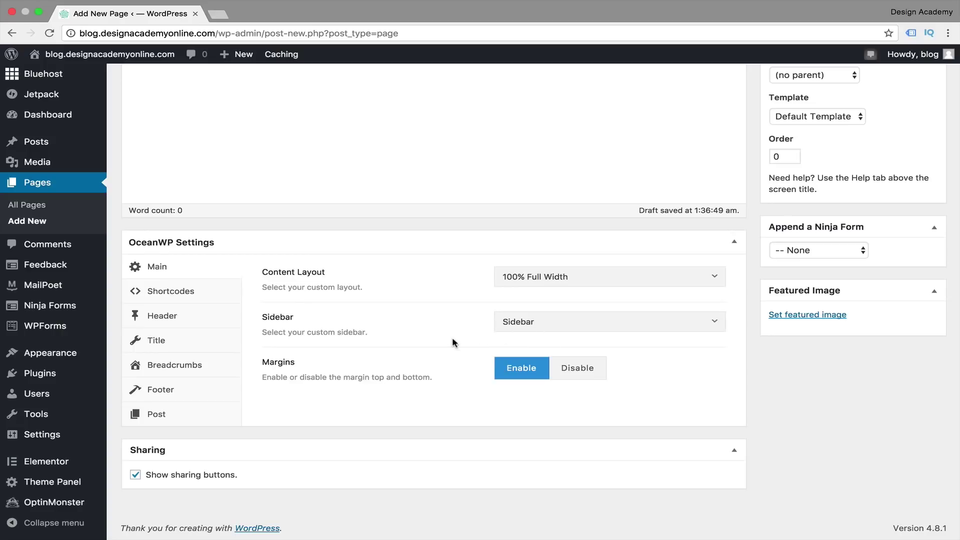
Step: Disable the page's top and bottom margins and set its content layout to Default
click(585, 366)
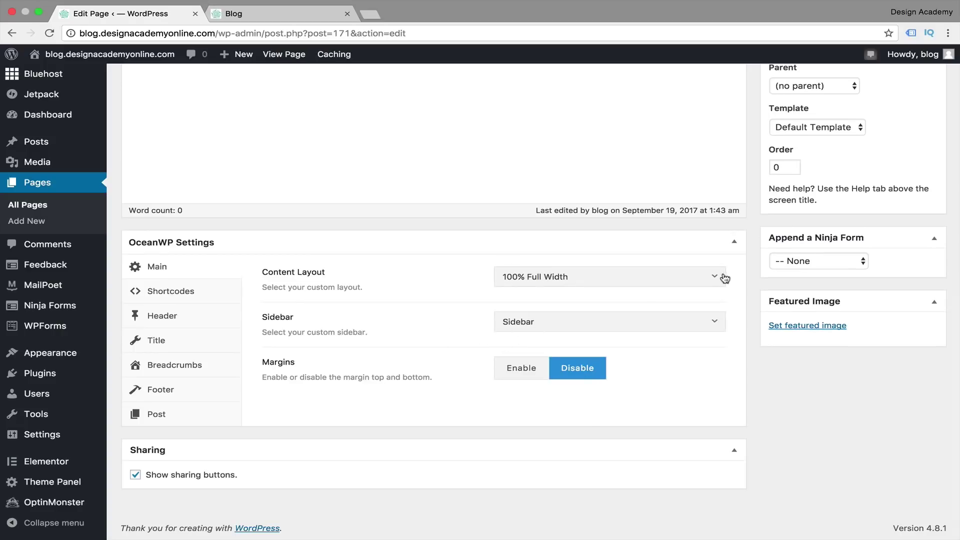
click(721, 278)
click(605, 297)
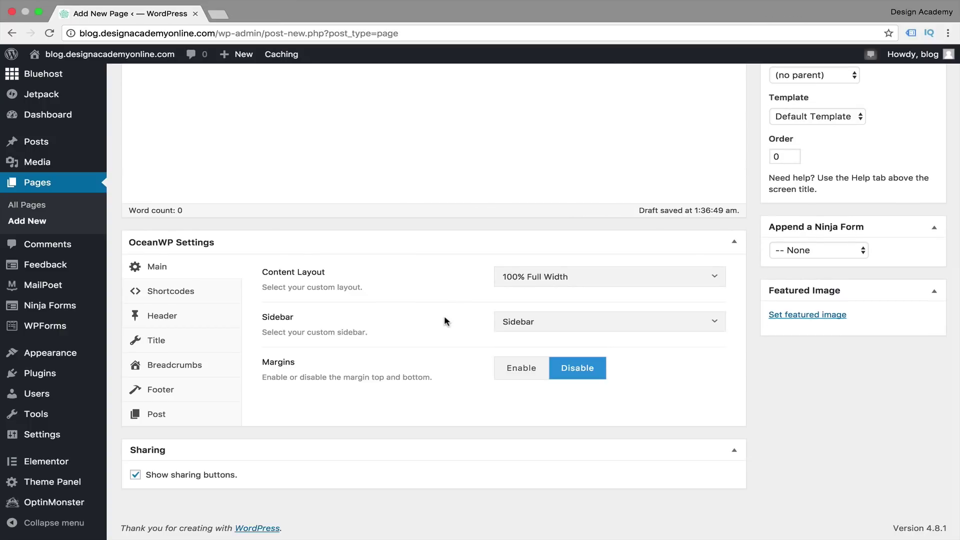
Step: In the page's header settings, disable the top bar, enable the header and use Main Menu as main navigation
click(161, 319)
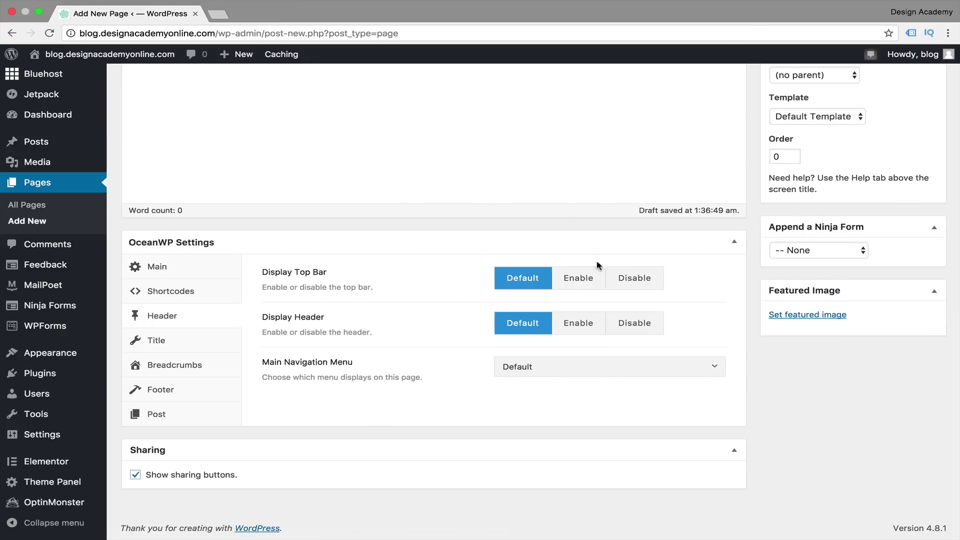
click(642, 281)
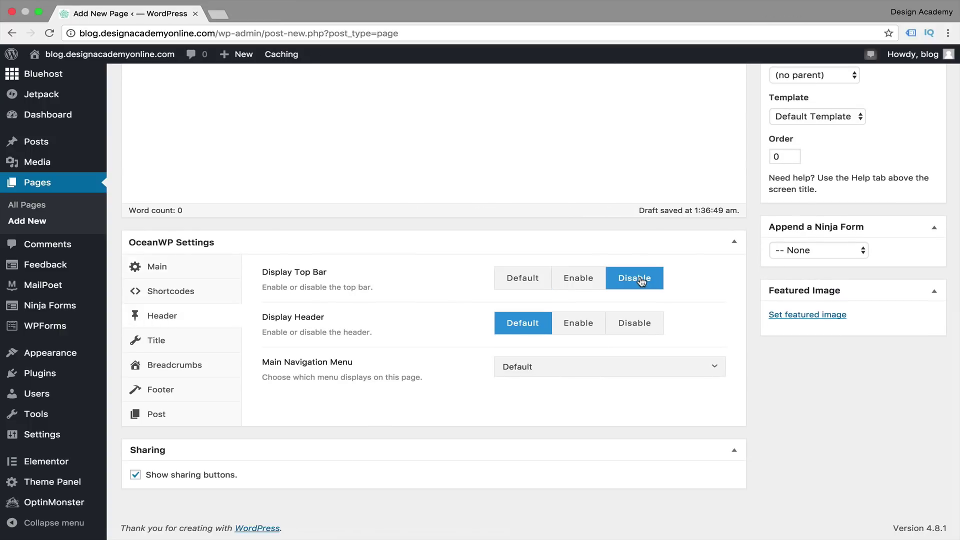
click(571, 330)
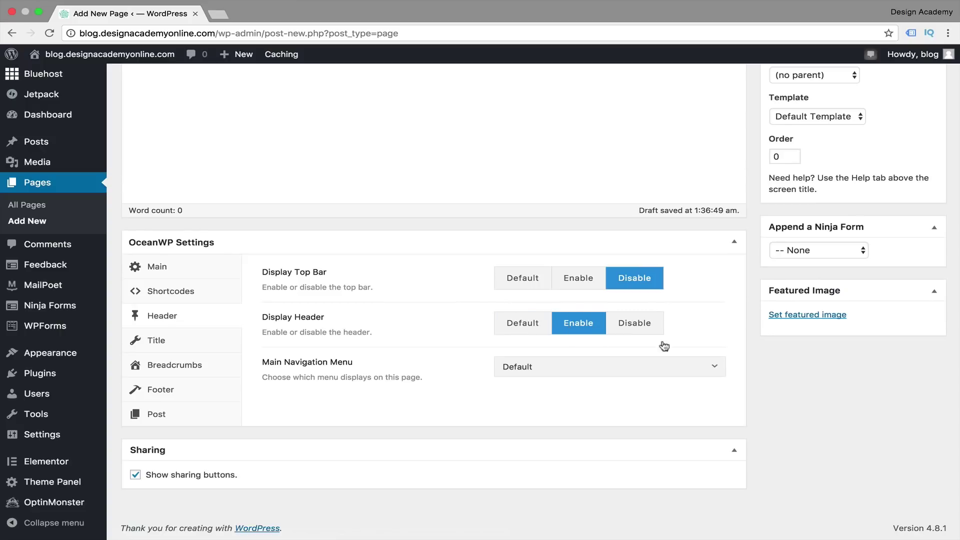
click(704, 373)
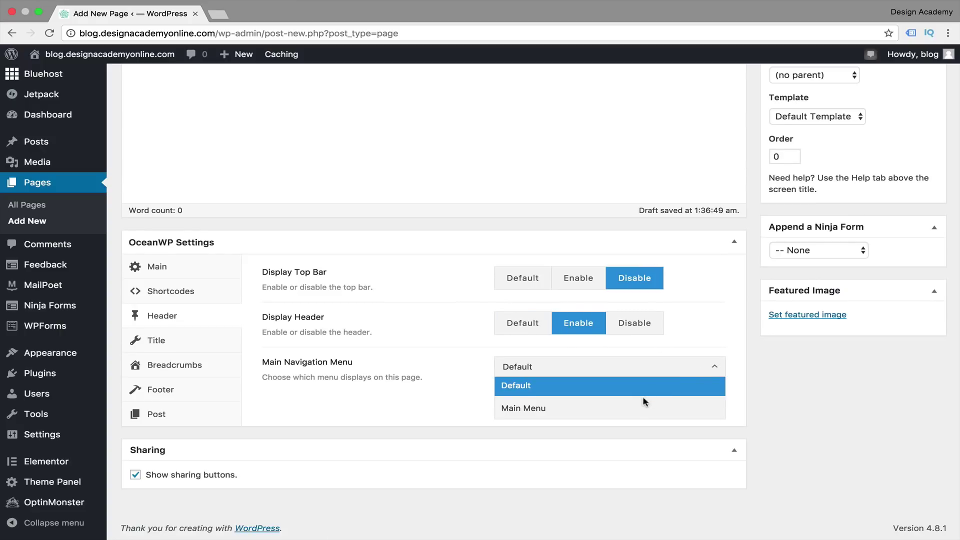
click(637, 410)
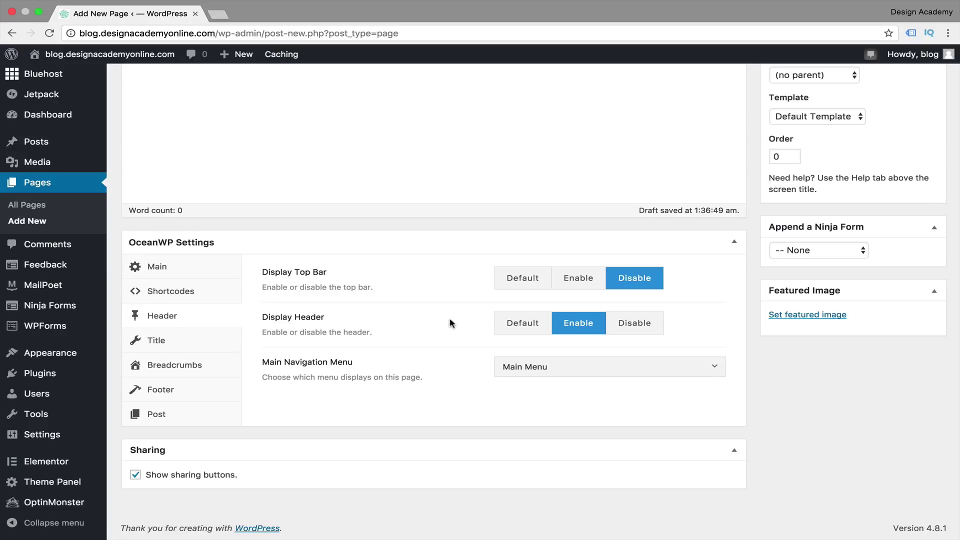
Step: Enable the page title display and enter "Blog" as the custom title
click(174, 344)
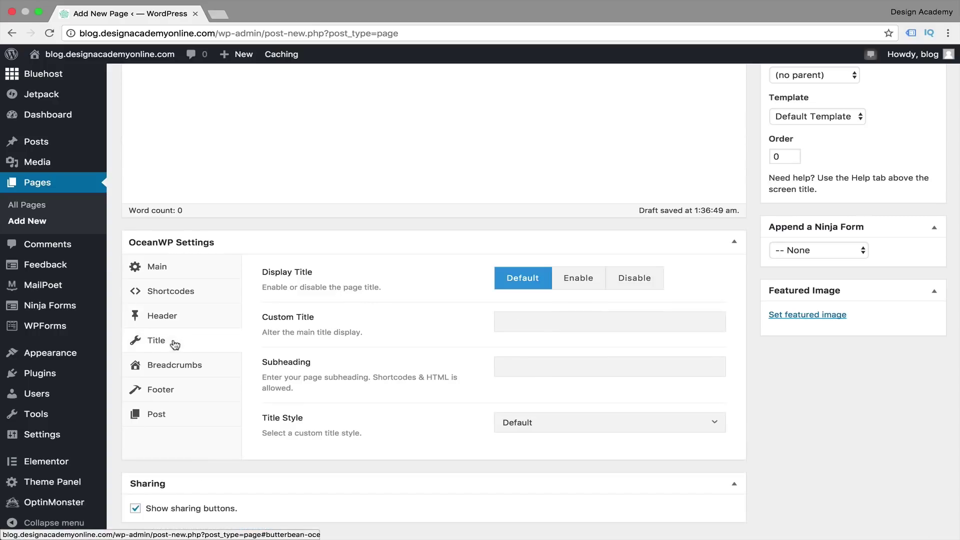
click(579, 279)
scroll(335, 301, down, 1)
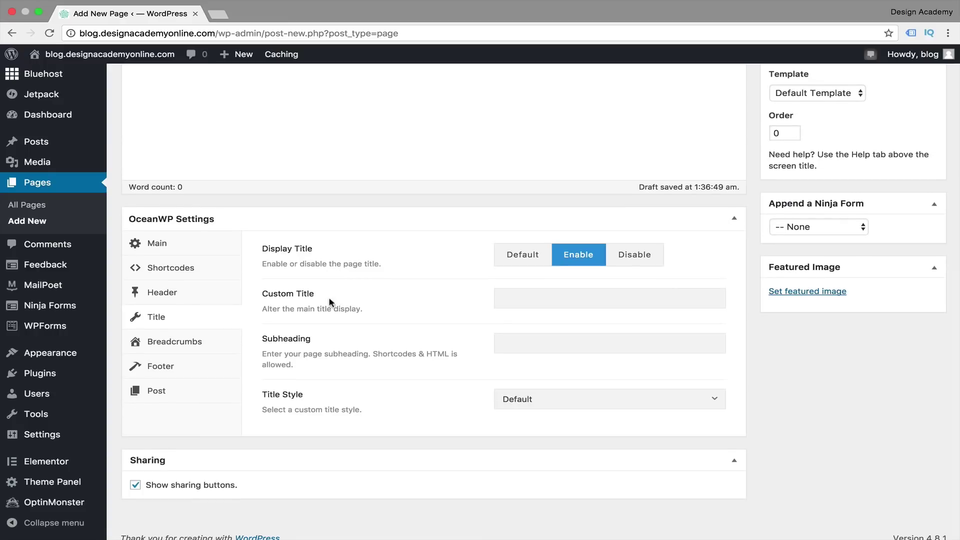
scroll(366, 309, up, 10)
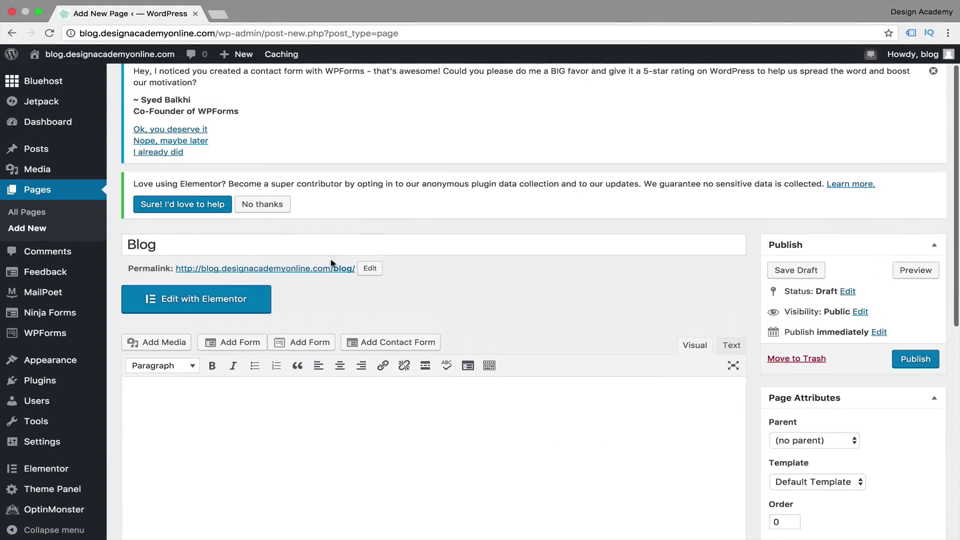
scroll(406, 271, down, 4)
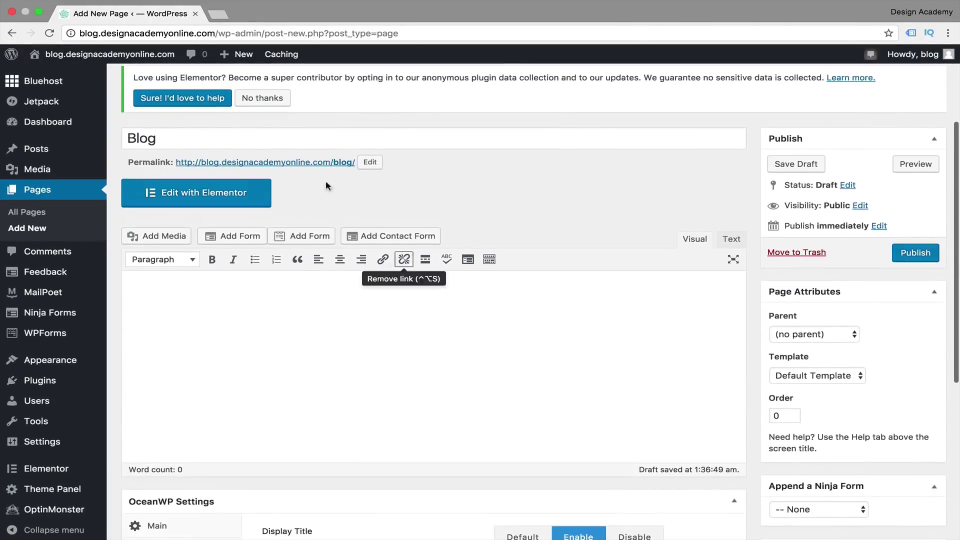
scroll(542, 241, down, 10)
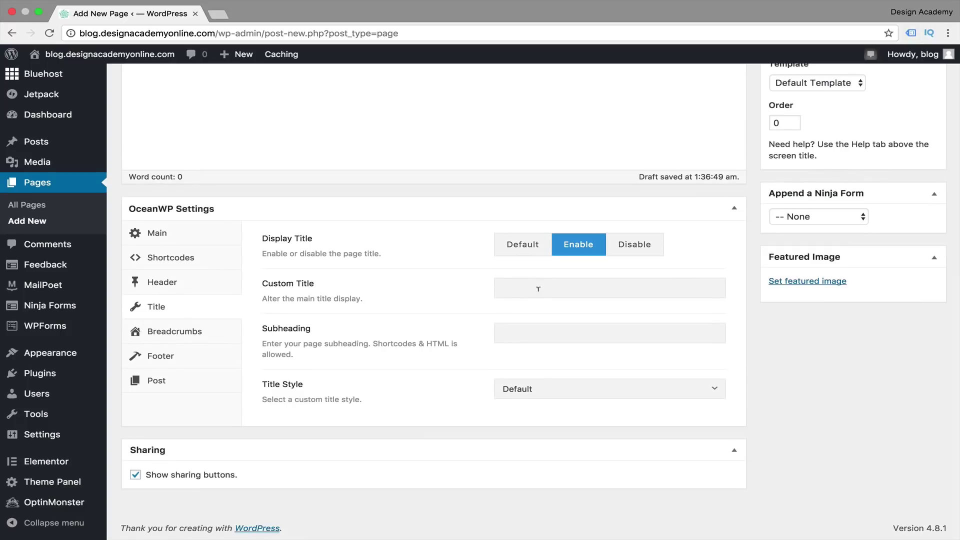
text(Blog)
Step: Look through the title style options and choose Default
click(714, 394)
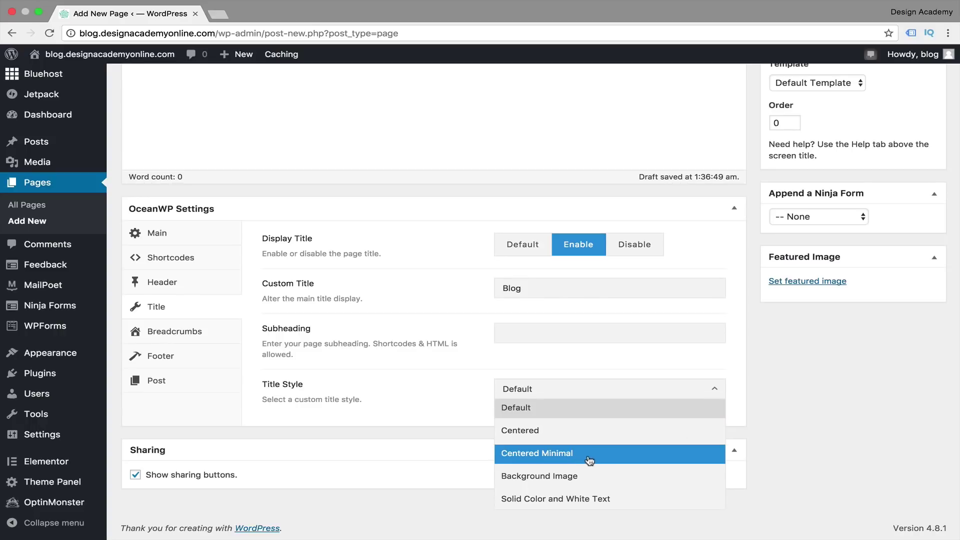
key(Up)
key(Up)
key(Up)
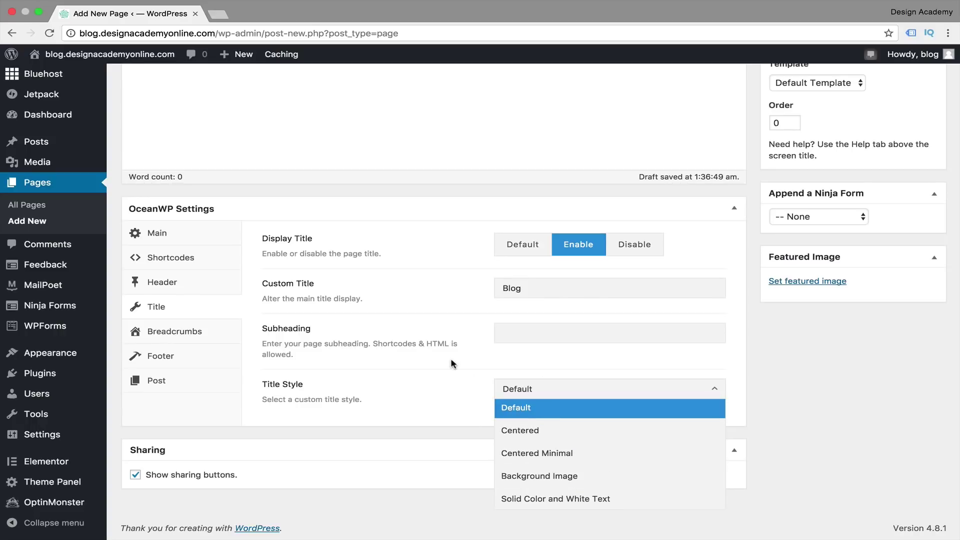
key(Return)
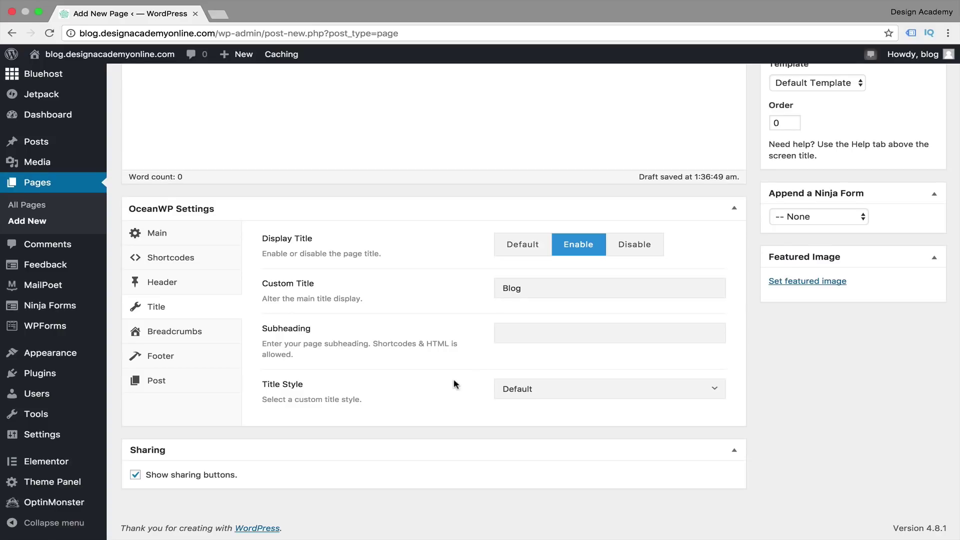
Step: Publish the Blog page
scroll(454, 380, up, 5)
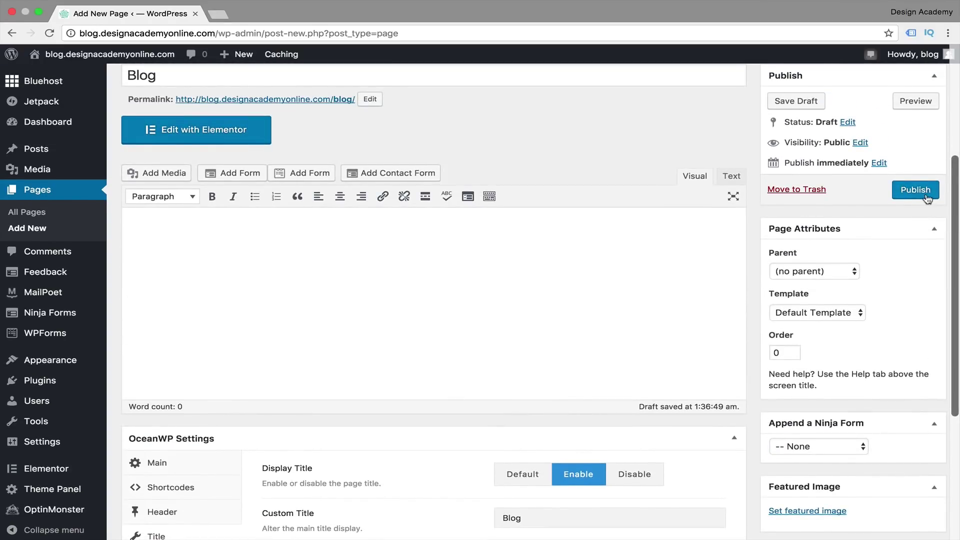
click(926, 195)
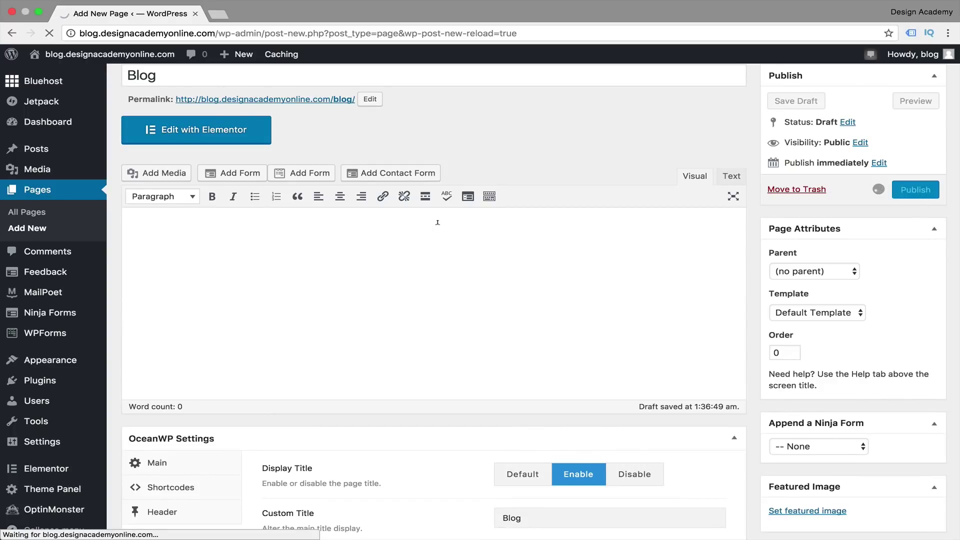
scroll(393, 386, down, 1)
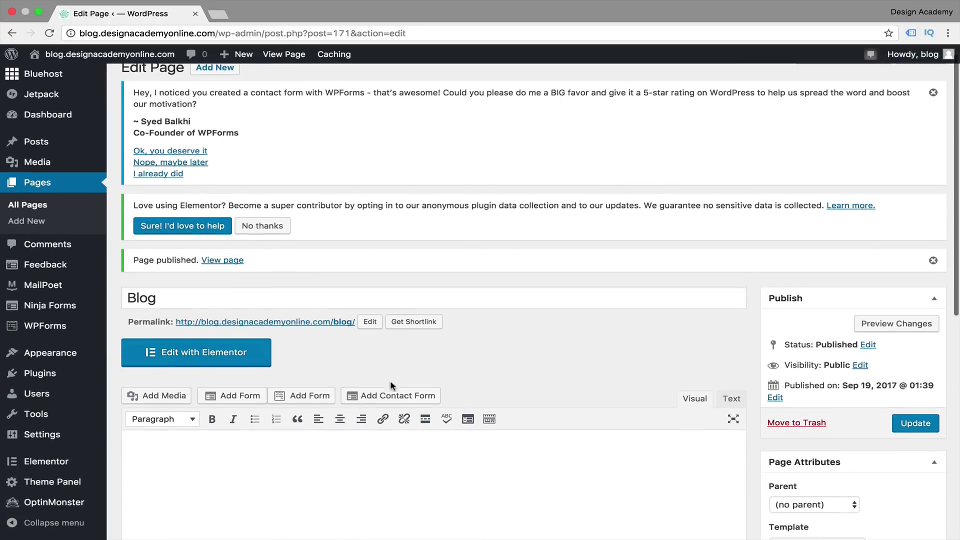
scroll(392, 385, down, 1)
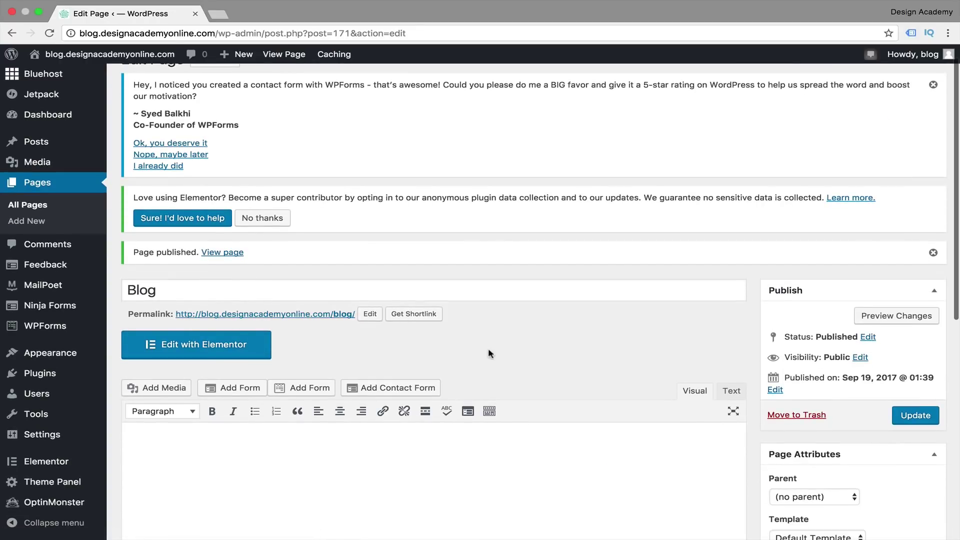
scroll(493, 355, up, 1)
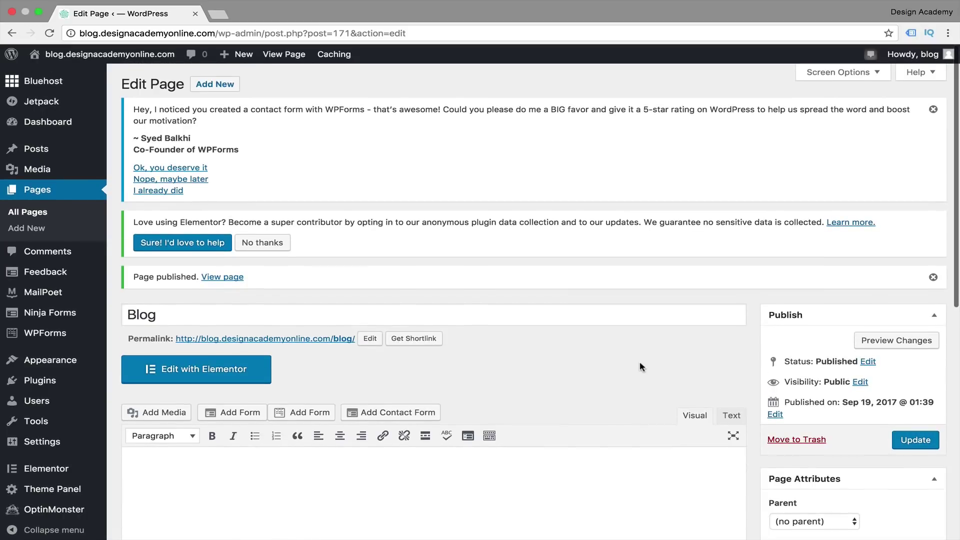
Step: Open the published Blog page from its permalink in a new tab and start customizing the site from there
right_click(300, 341)
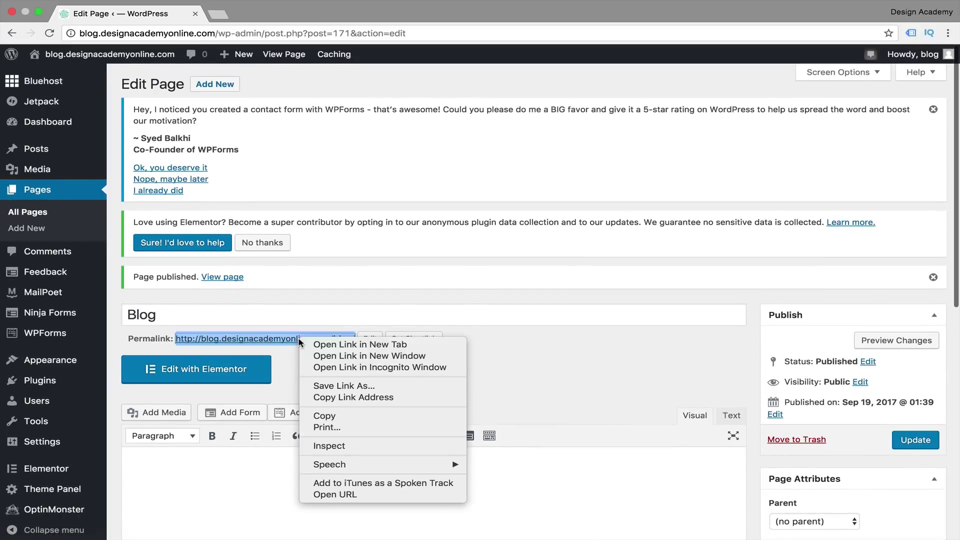
click(334, 345)
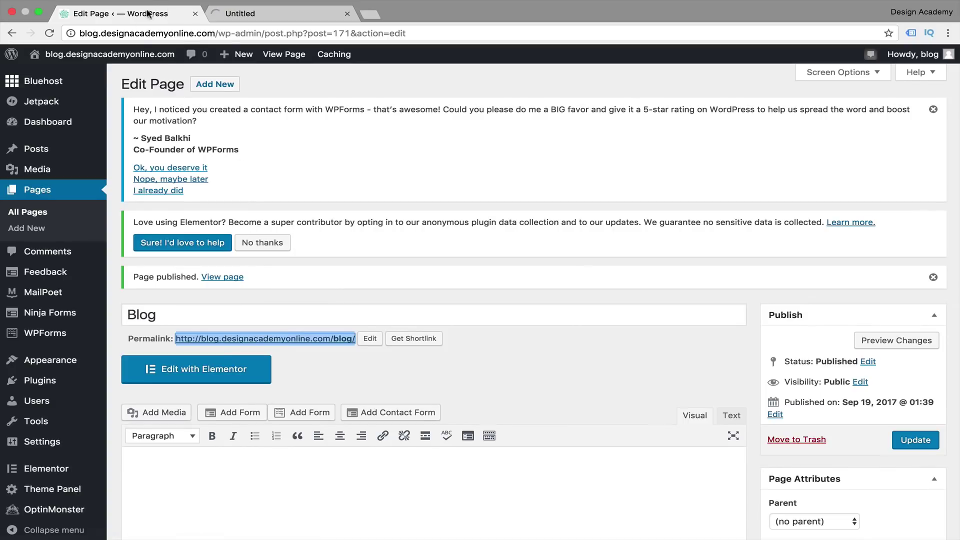
mouse_move(150, 58)
click(285, 12)
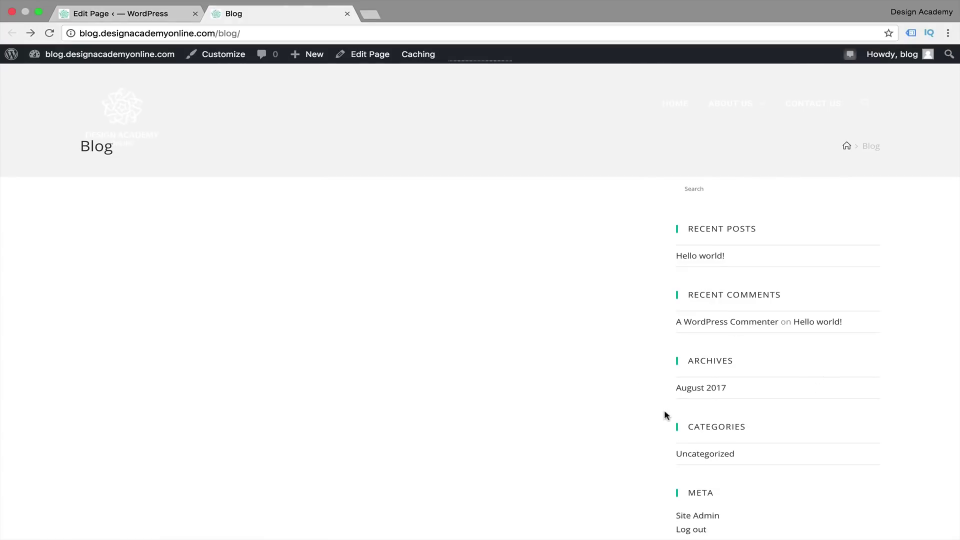
click(232, 61)
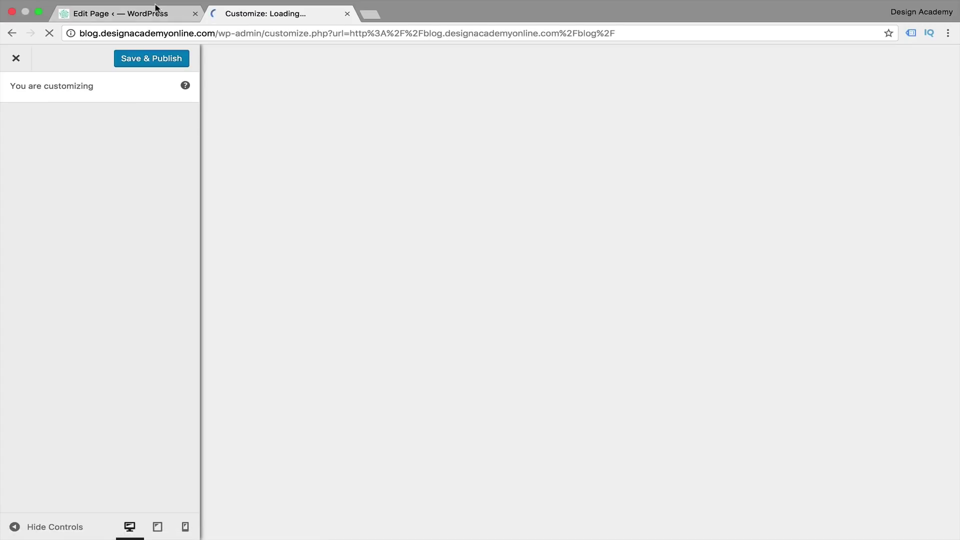
Step: Go back to the tab with the Blog page editor and open the site's Reading settings
click(152, 13)
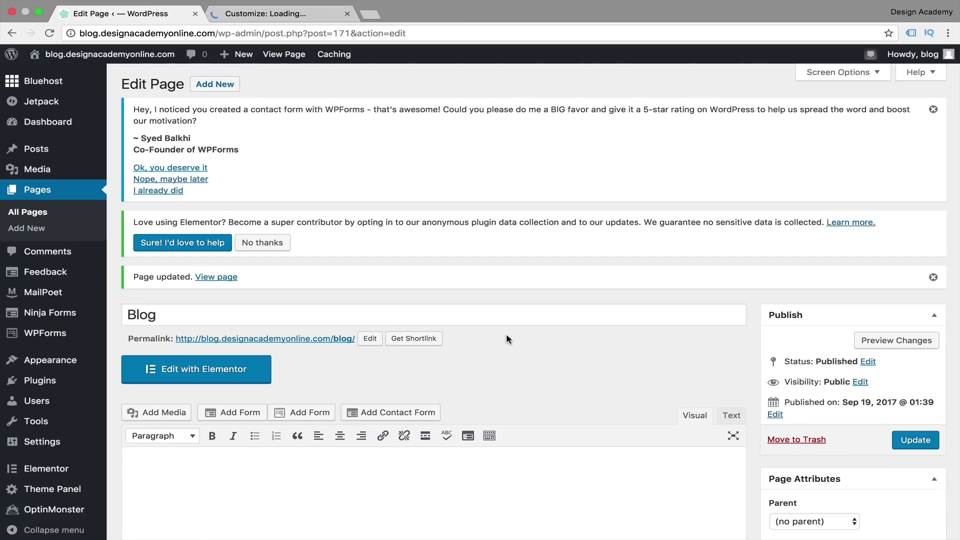
scroll(432, 409, down, 4)
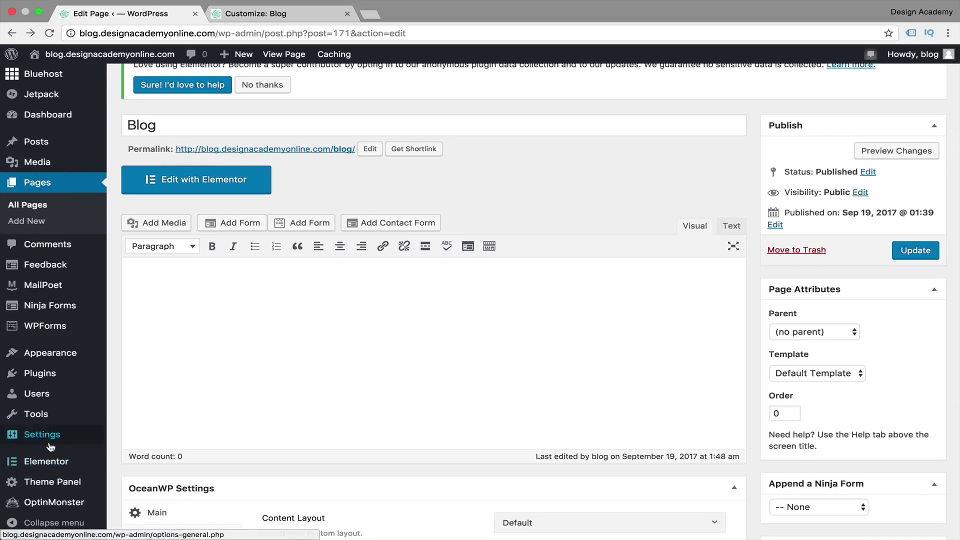
mouse_move(53, 439)
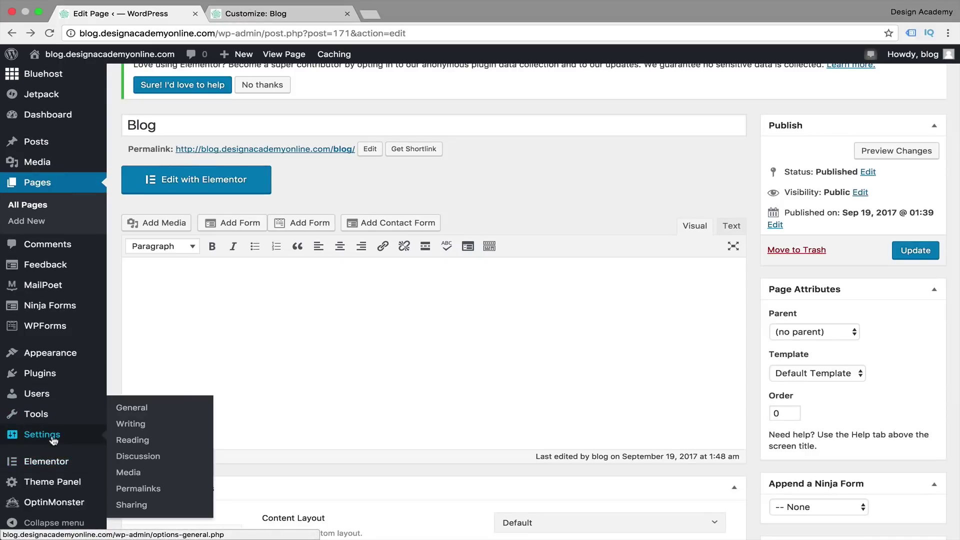
click(141, 448)
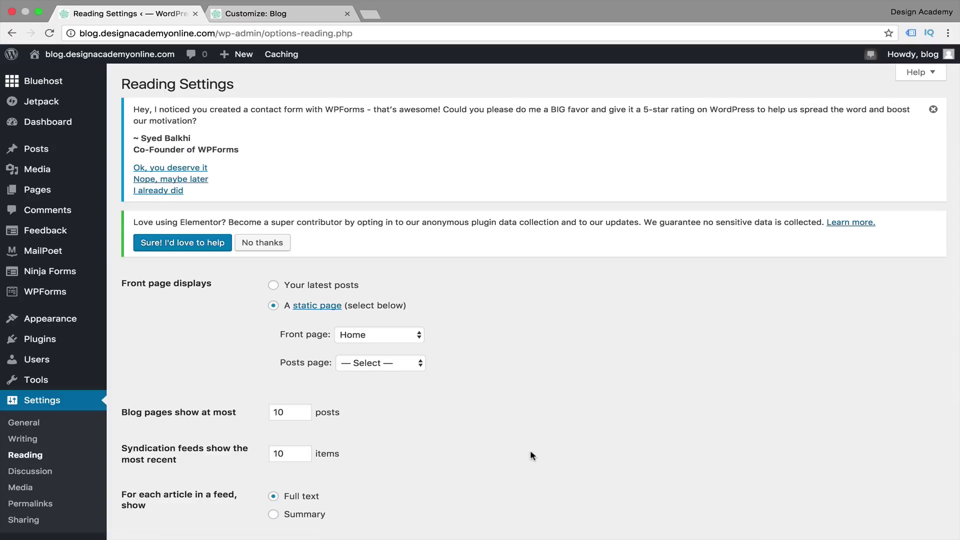
Step: Choose Blog as the posts page and save the reading settings
scroll(530, 450, down, 2)
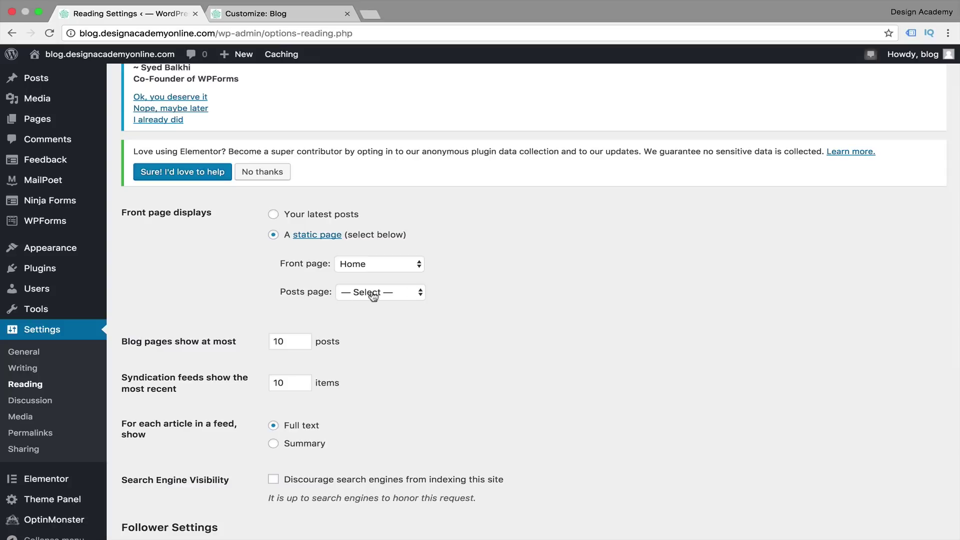
click(418, 294)
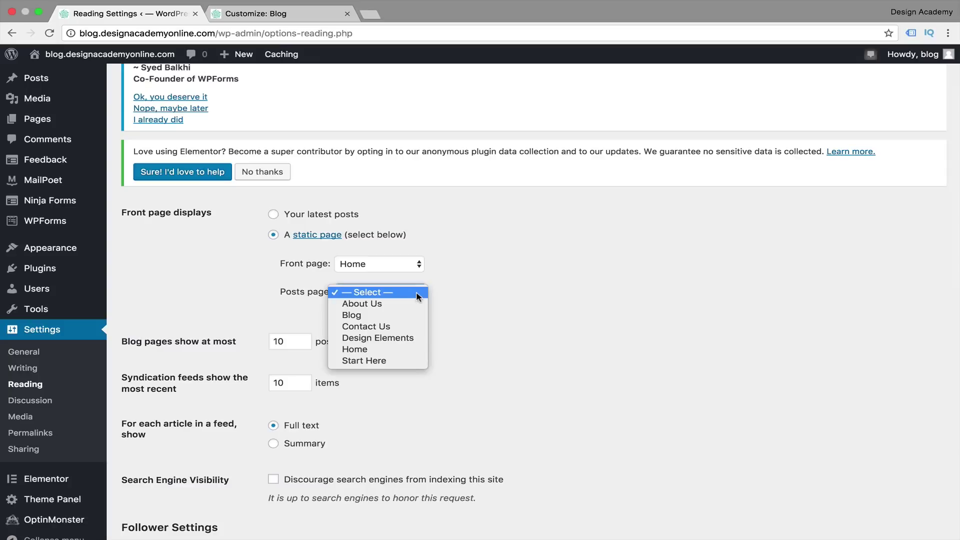
click(396, 316)
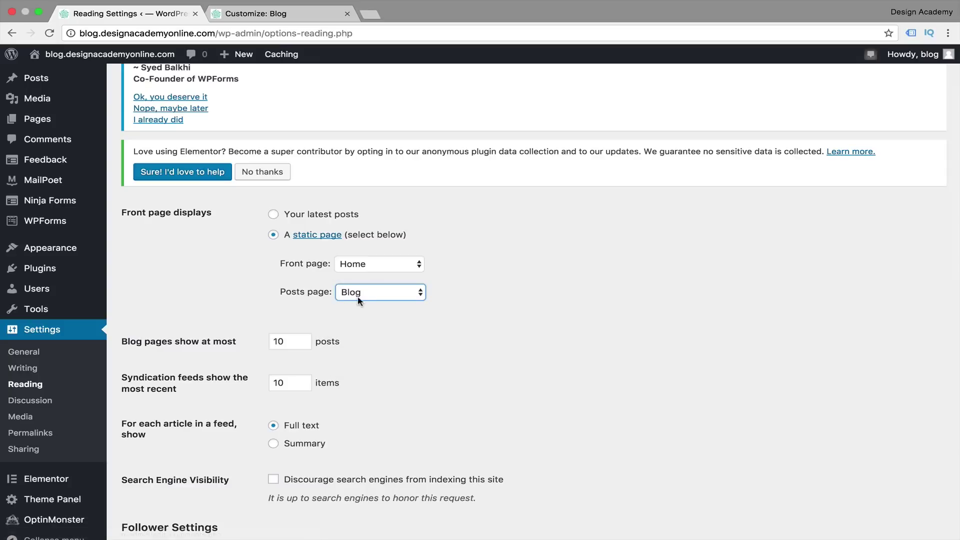
mouse_move(33, 80)
scroll(529, 251, up, 2)
scroll(530, 251, down, 5)
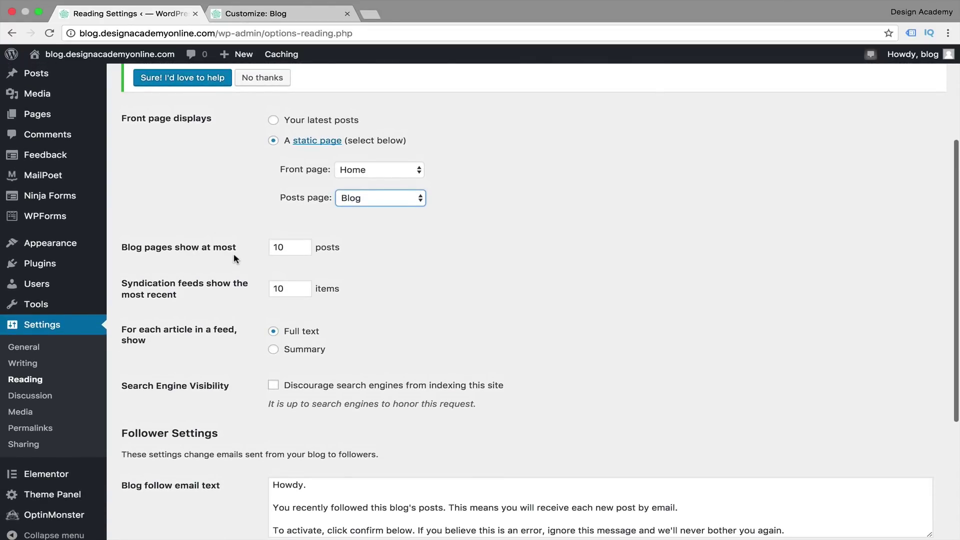
scroll(192, 239, down, 1)
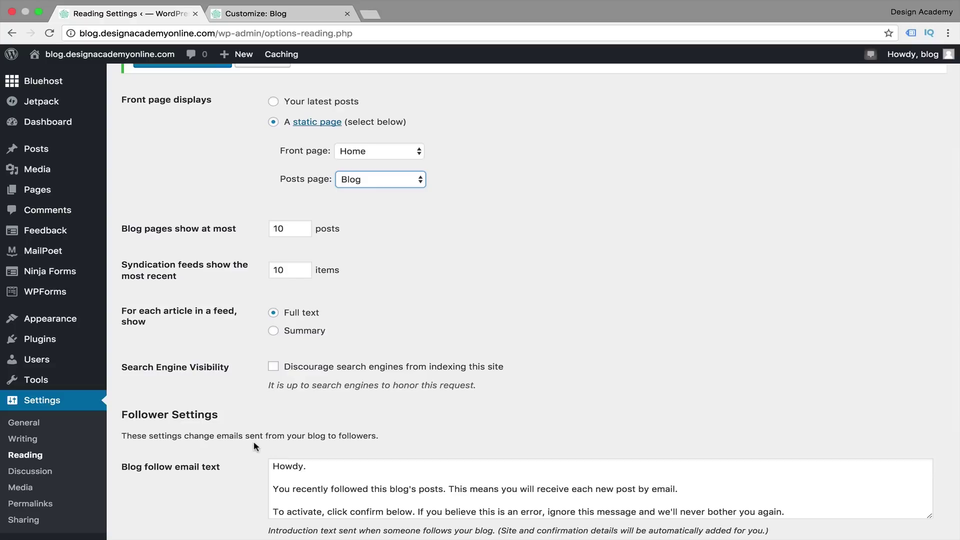
scroll(254, 441, down, 5)
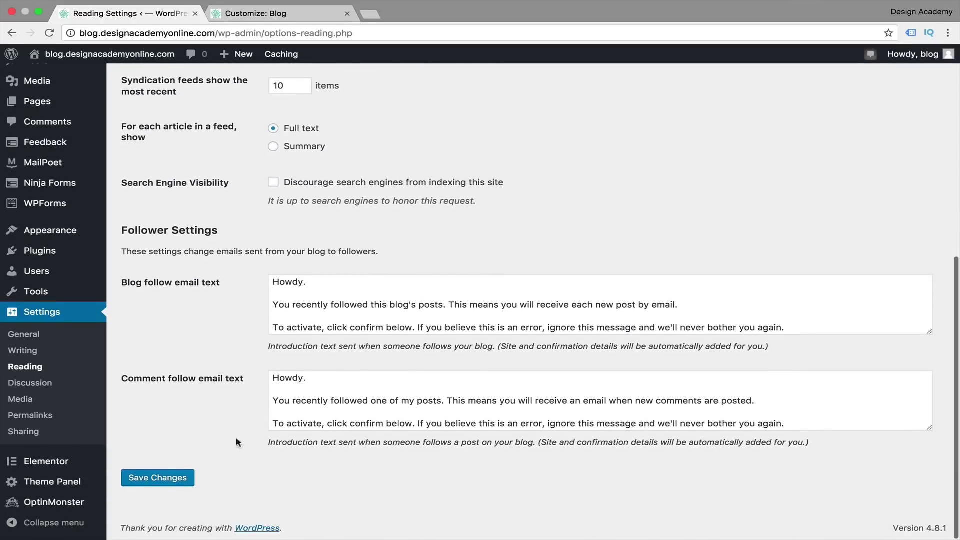
click(160, 481)
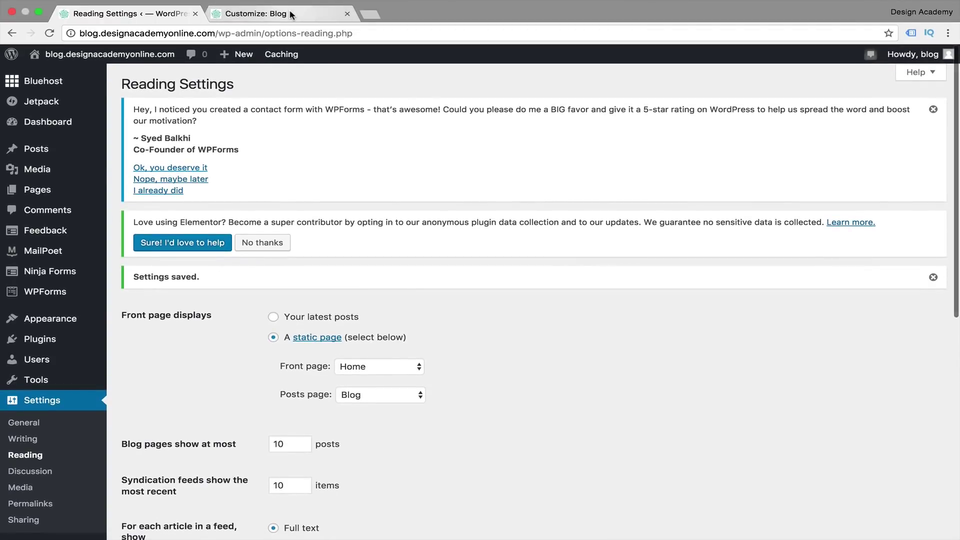
Step: Switch to the site customizer tab and check the front page and posts page assignments in its Static Front Page section
click(291, 15)
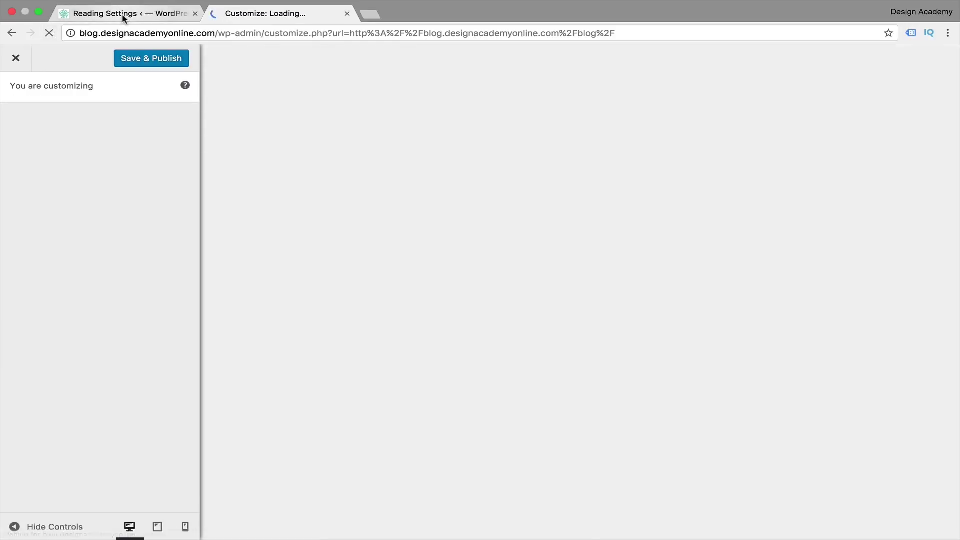
click(122, 17)
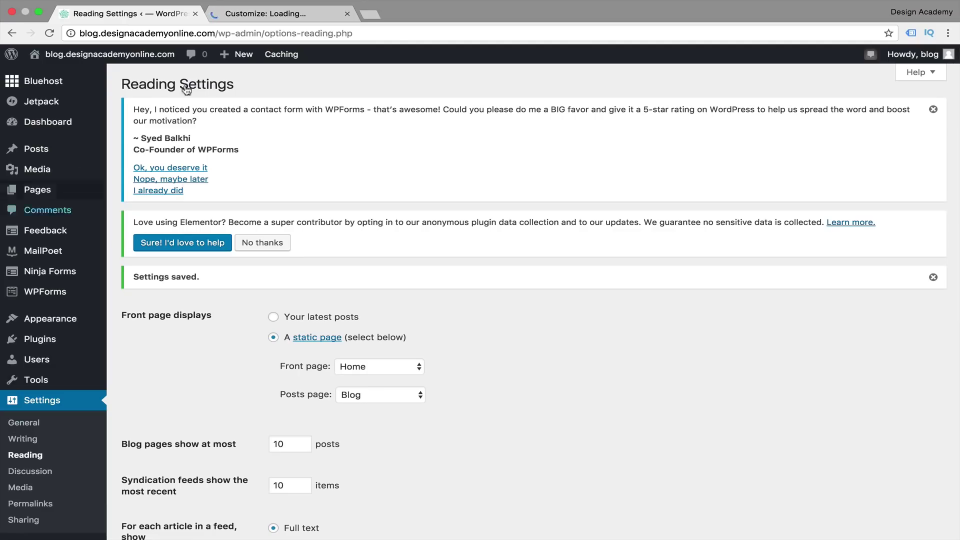
click(310, 14)
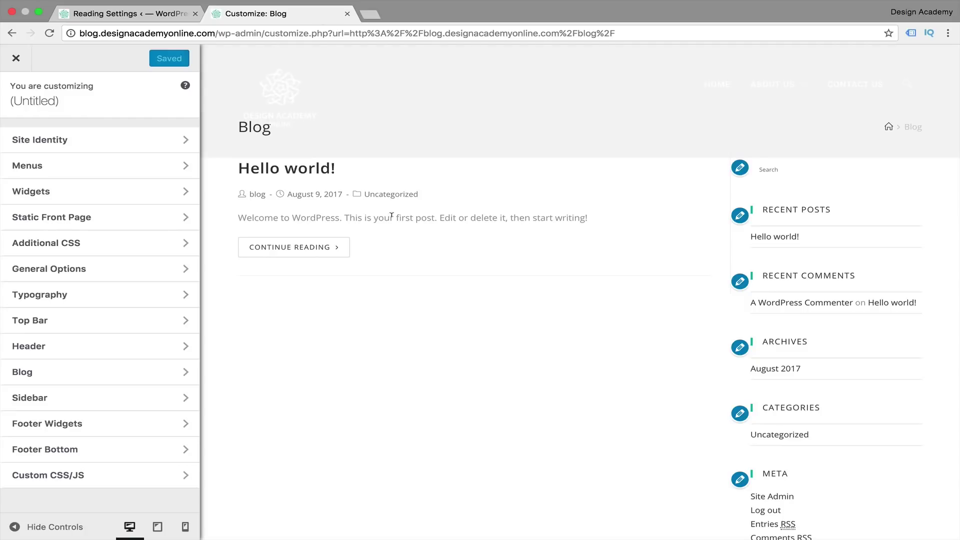
click(82, 226)
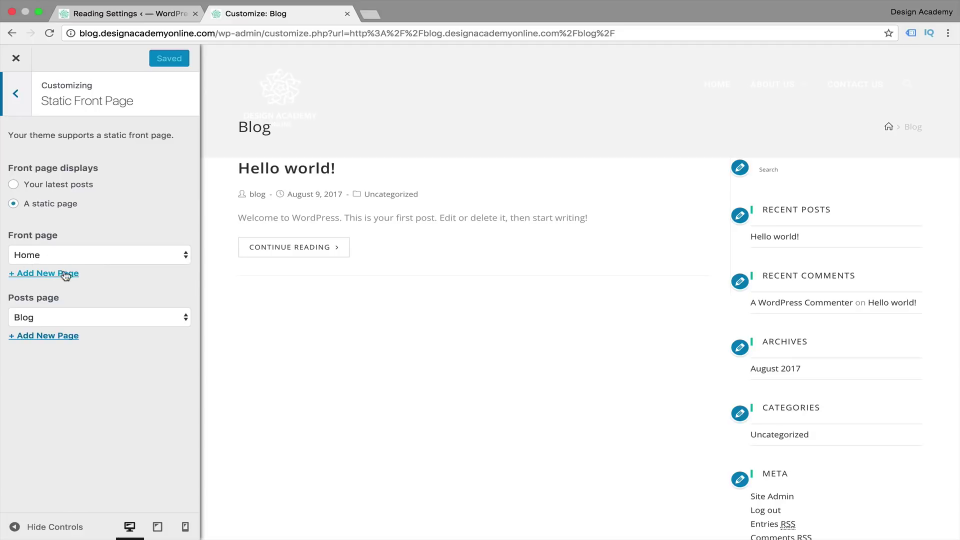
click(23, 104)
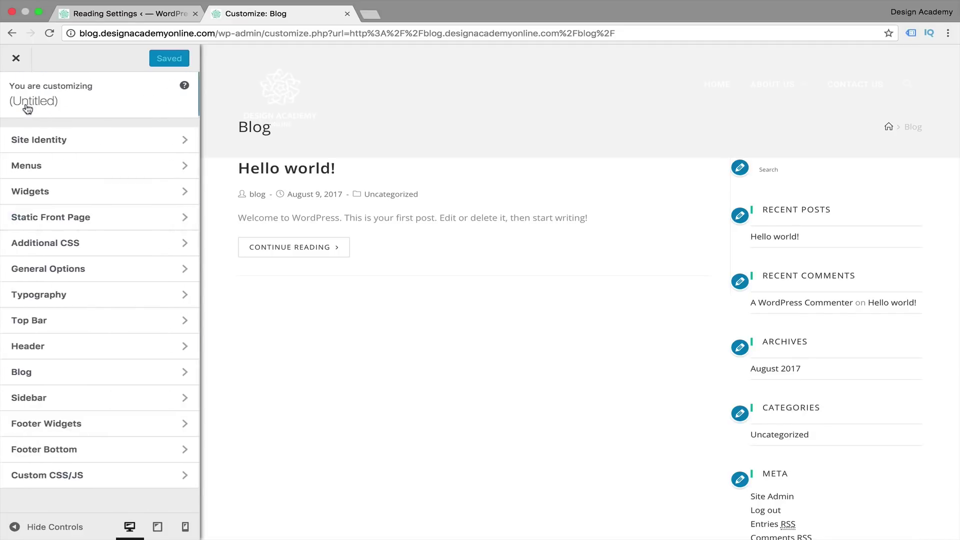
Step: Open the customizer's Blog Entries options, try the left sidebar layout and return to the right sidebar layout
click(114, 379)
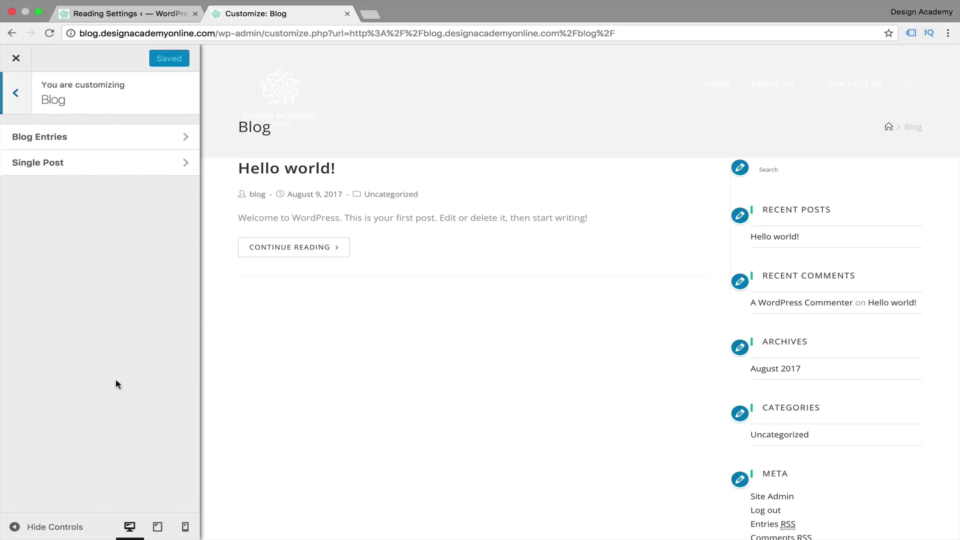
click(92, 141)
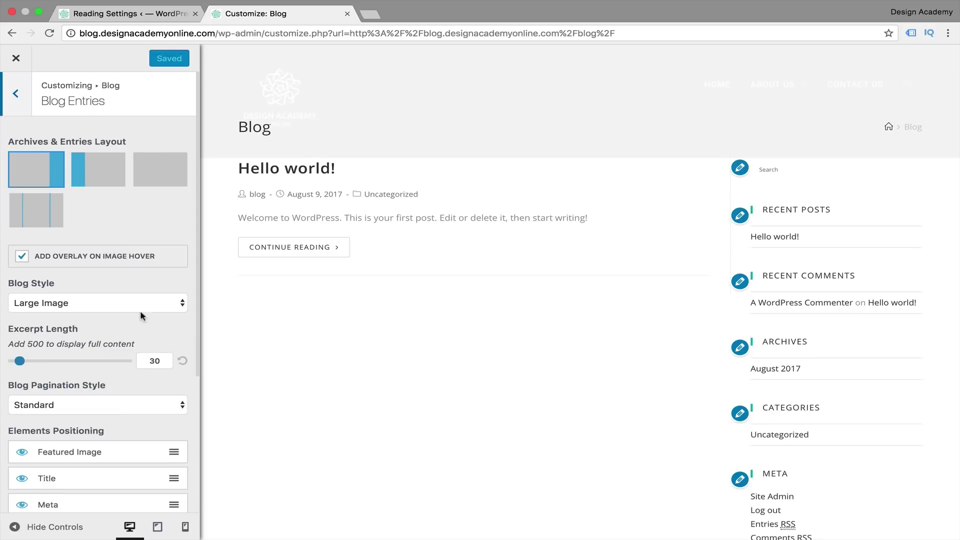
click(107, 175)
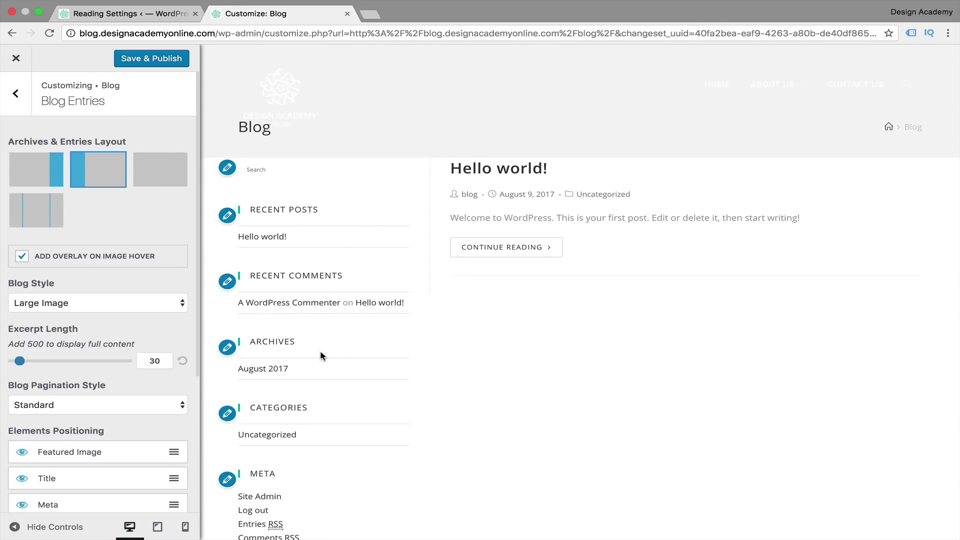
click(35, 167)
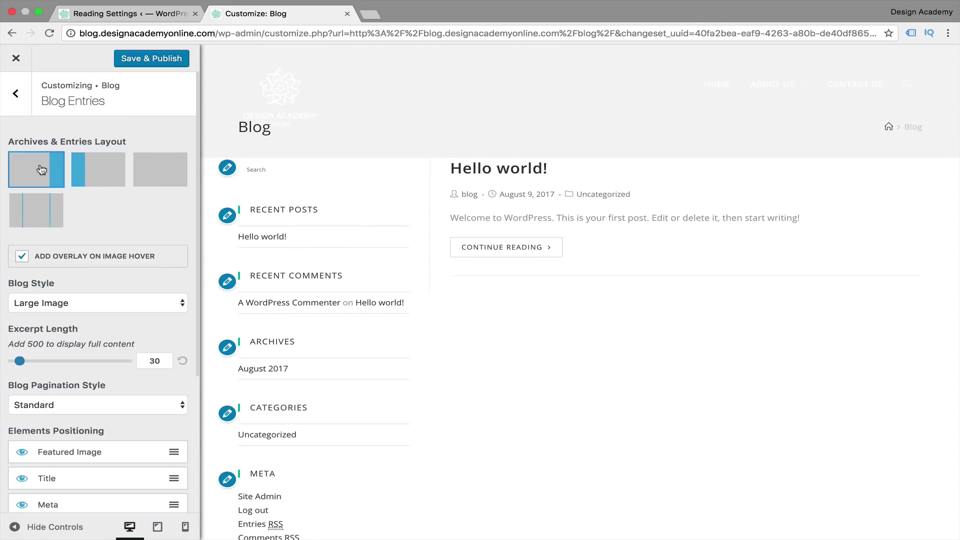
Step: Set the blog style to Grid and look through the image size options, keeping Medium
scroll(120, 208, down, 1)
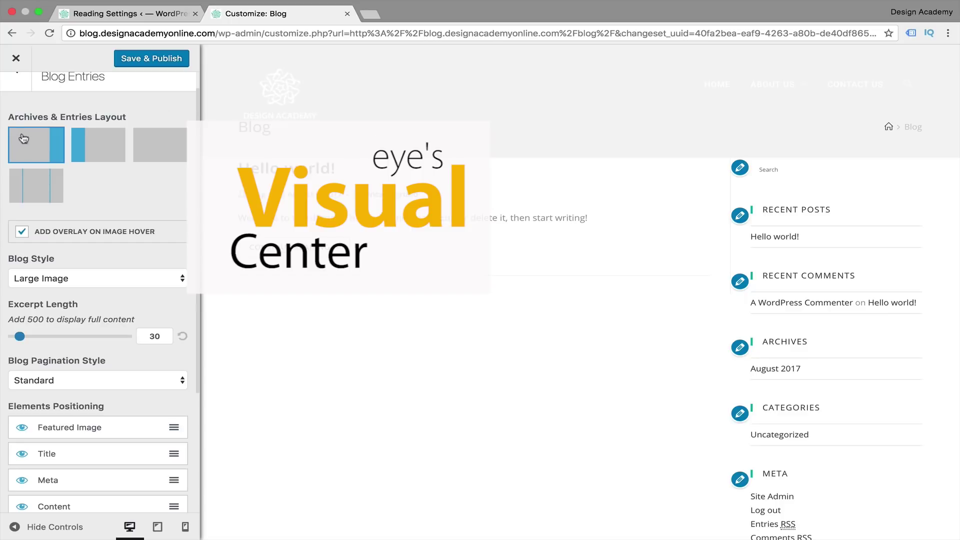
scroll(31, 150, down, 3)
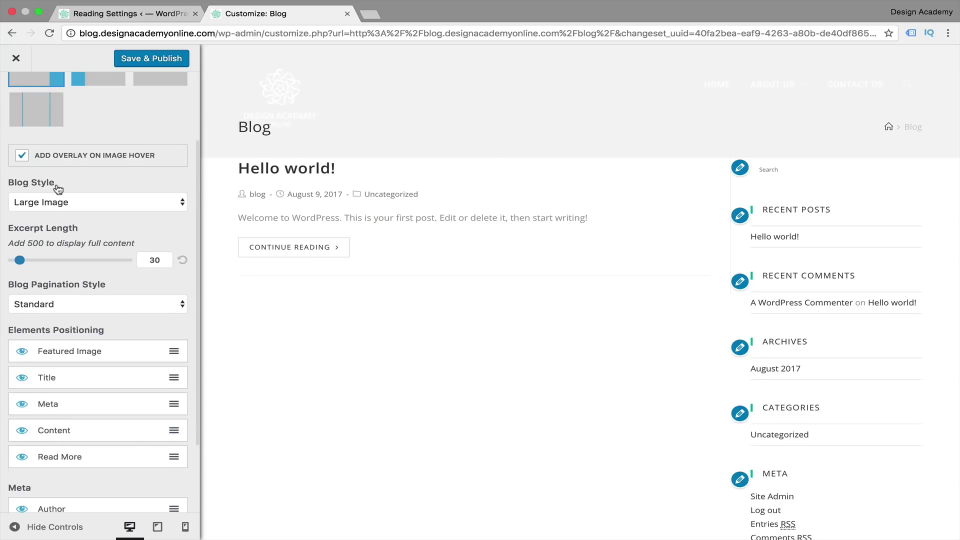
click(164, 205)
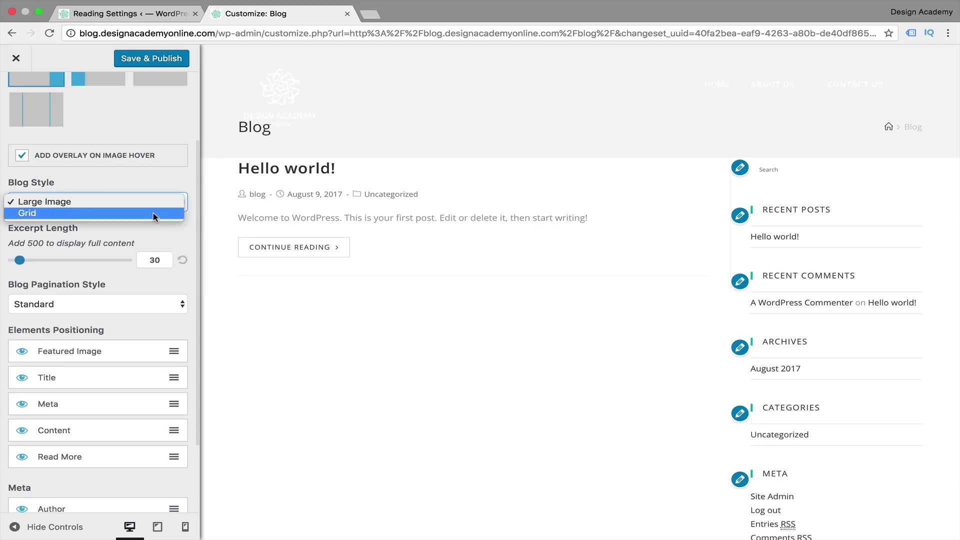
click(154, 214)
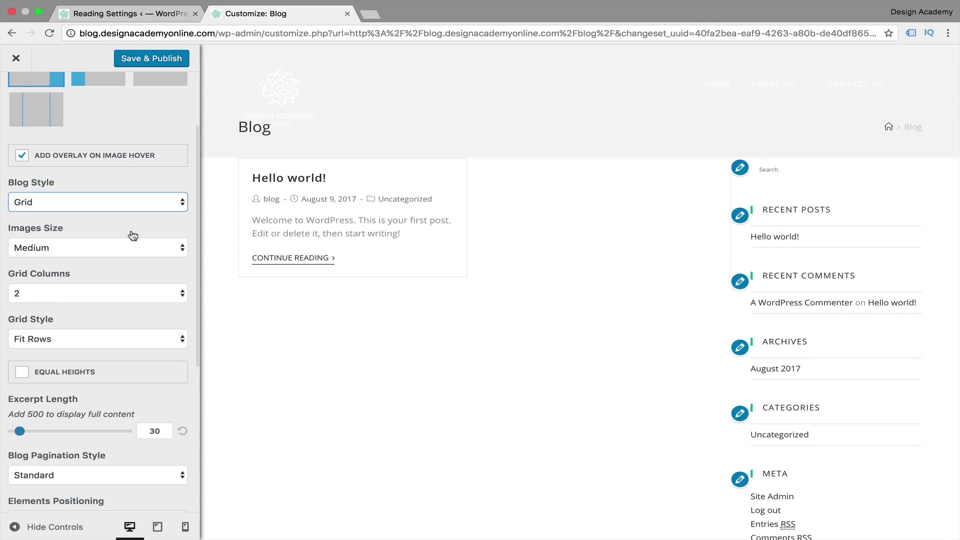
click(184, 252)
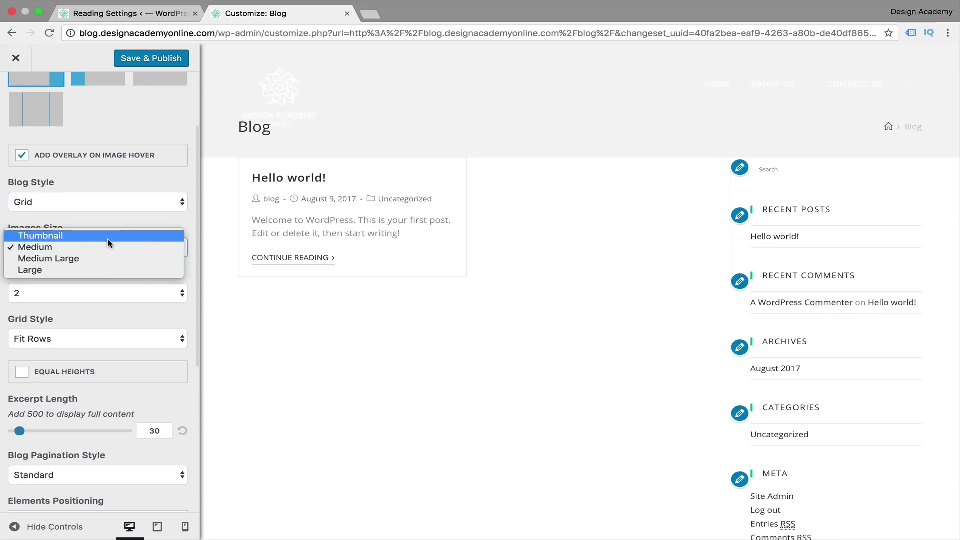
click(156, 221)
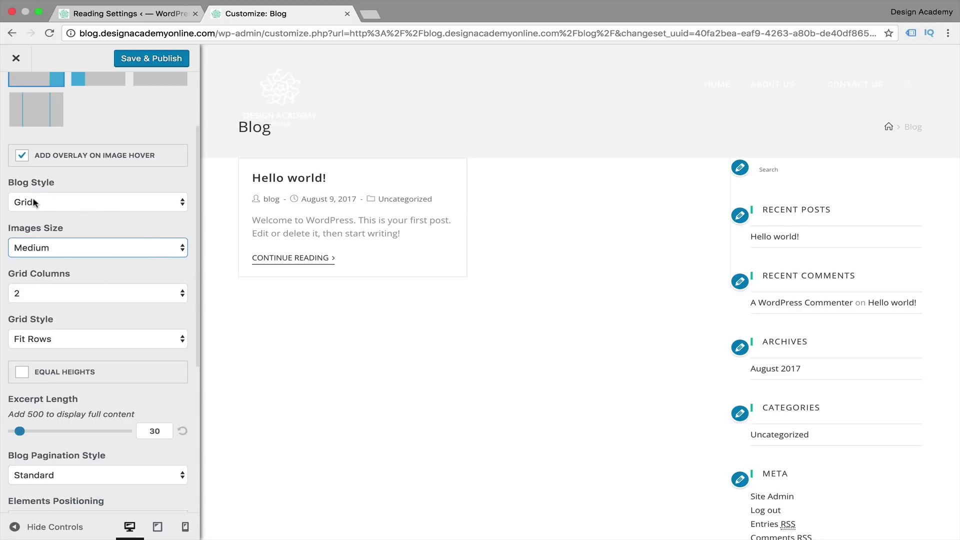
Step: Try 4 grid columns for the blog entries and set the number back to 2
click(183, 293)
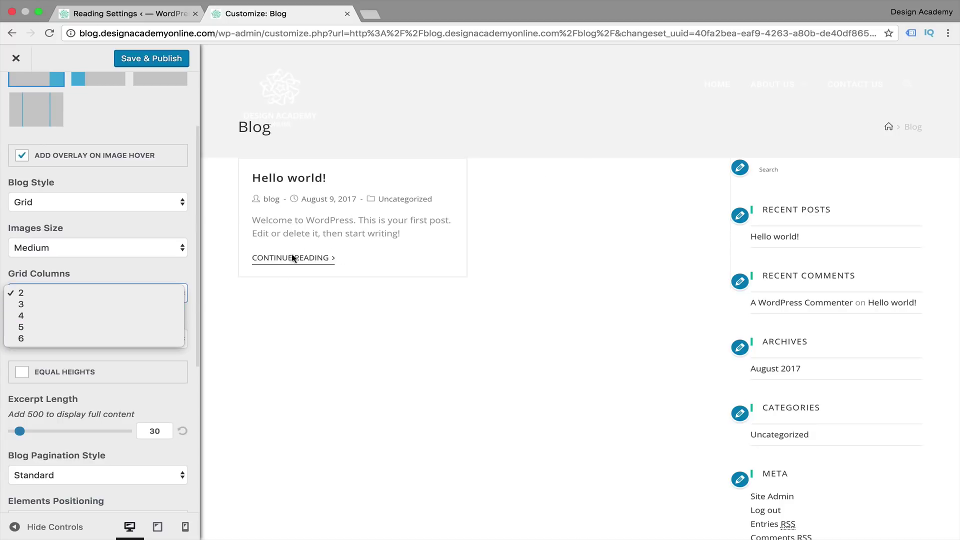
click(148, 316)
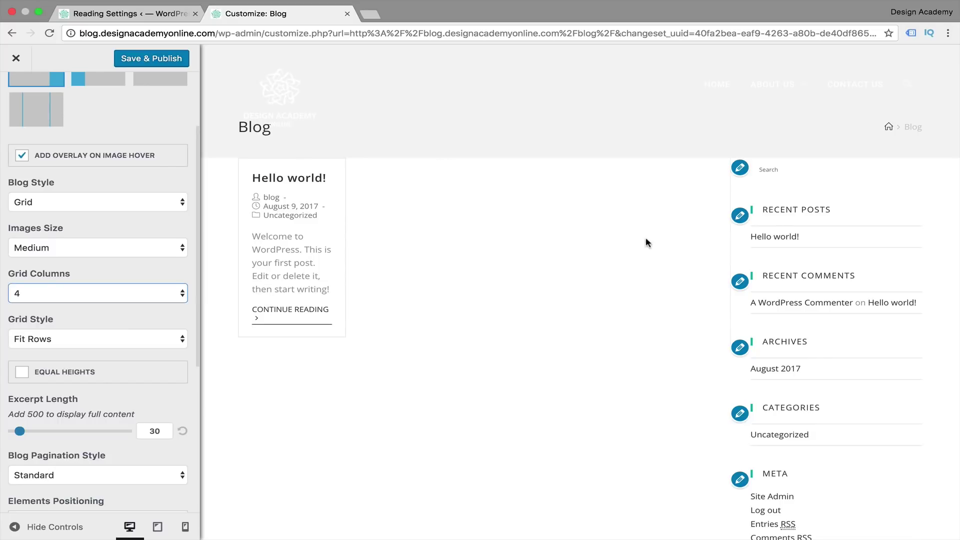
right_click(176, 300)
click(158, 312)
click(179, 301)
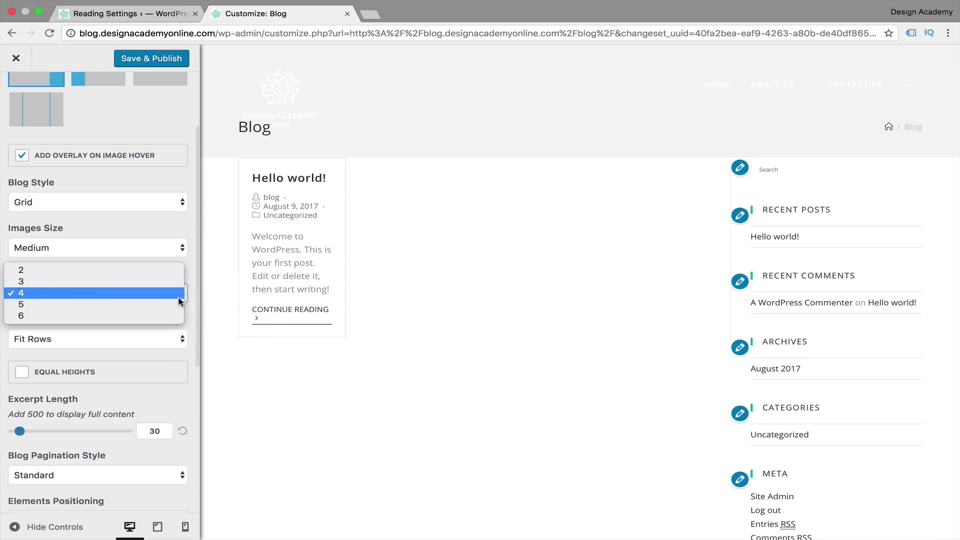
click(158, 273)
Step: Look through the grid style choices, keeping Fit Rows, and review the excerpt, pagination, element positioning and meta options
scroll(158, 268, down, 3)
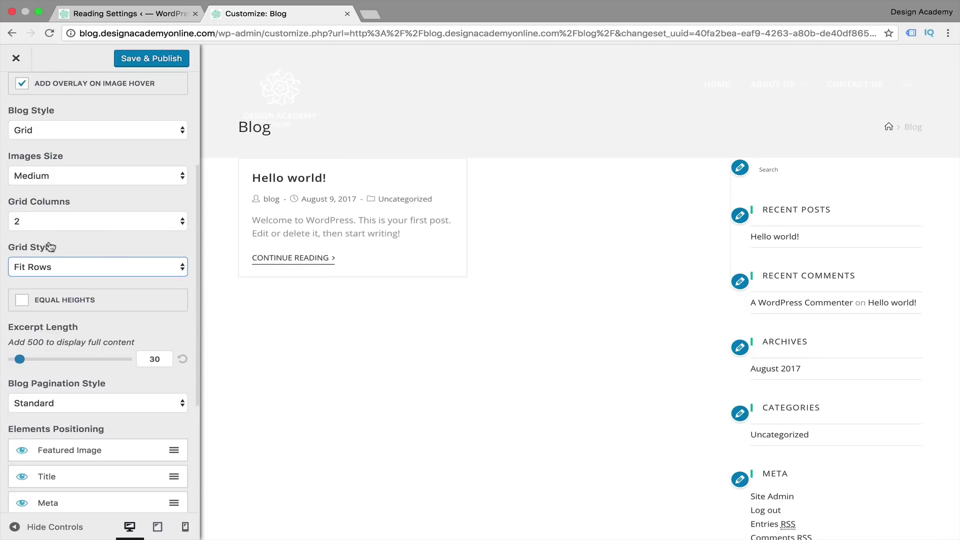
click(181, 268)
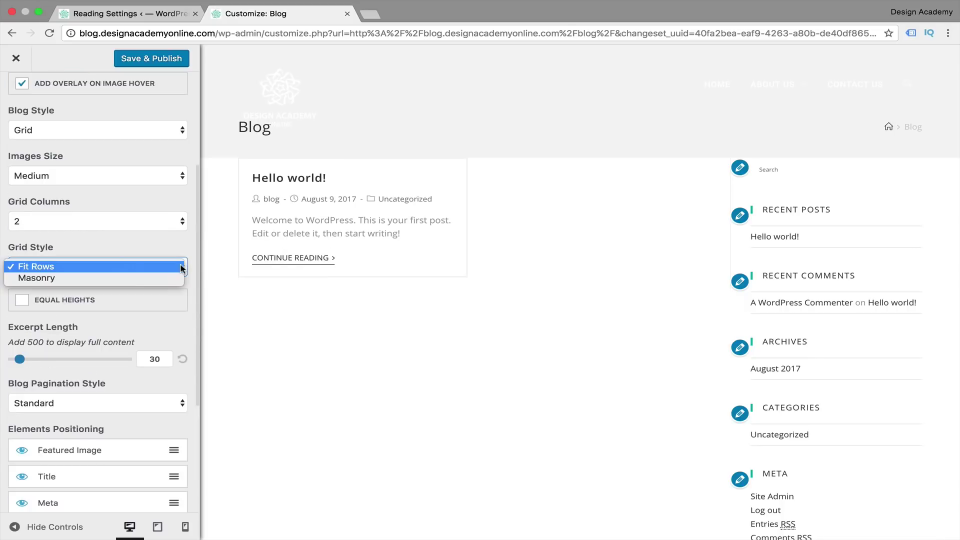
click(190, 308)
scroll(100, 300, down, 2)
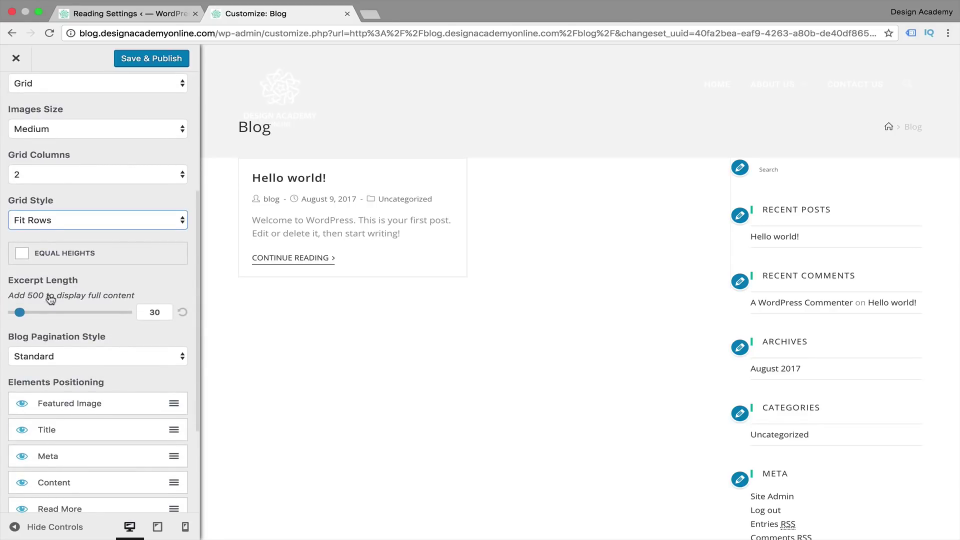
scroll(60, 305, up, 1)
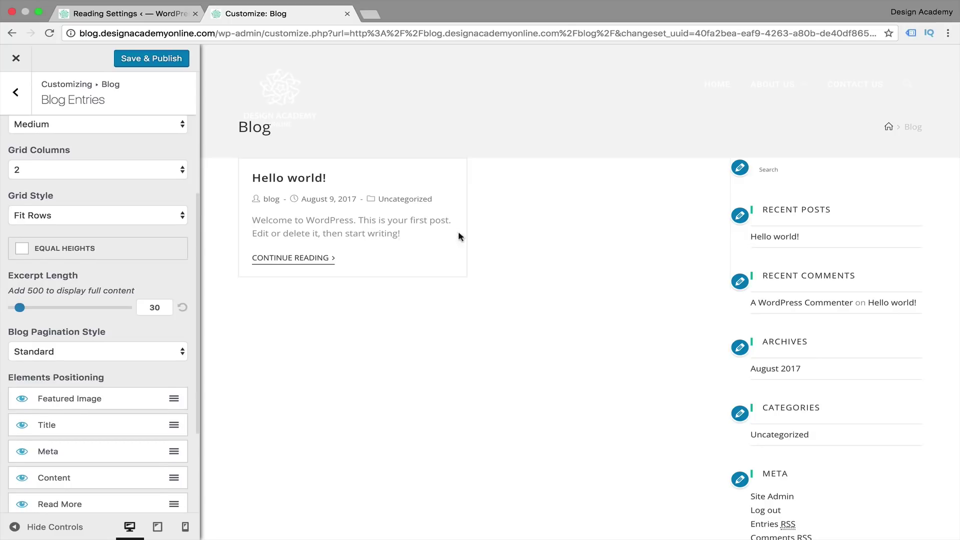
scroll(75, 301, down, 1)
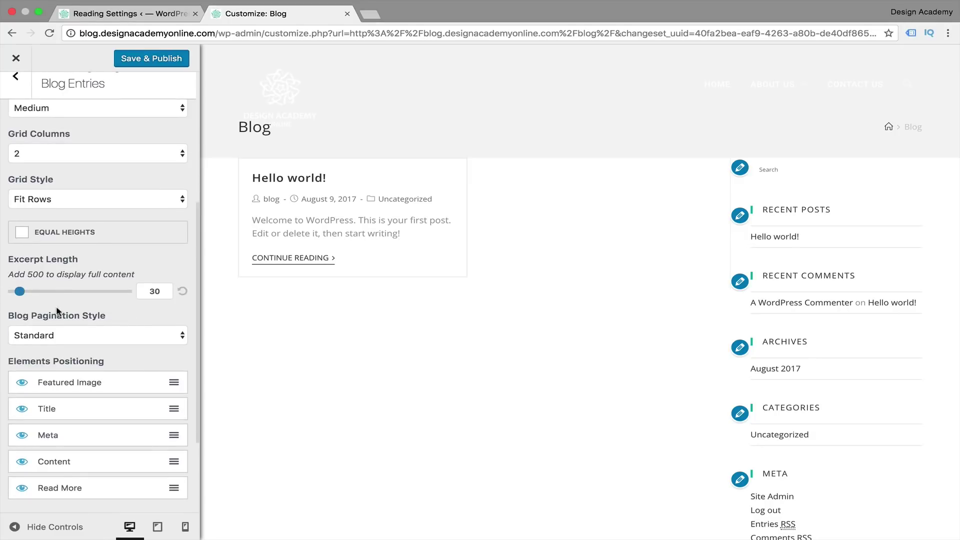
scroll(1, 351, down, 5)
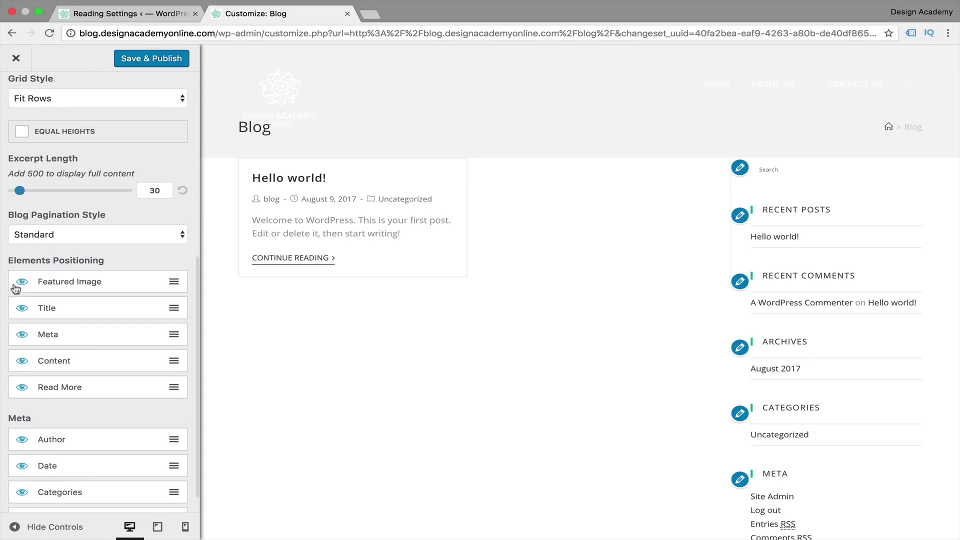
Step: Look through the blog pagination style choices, keeping Standard
click(184, 235)
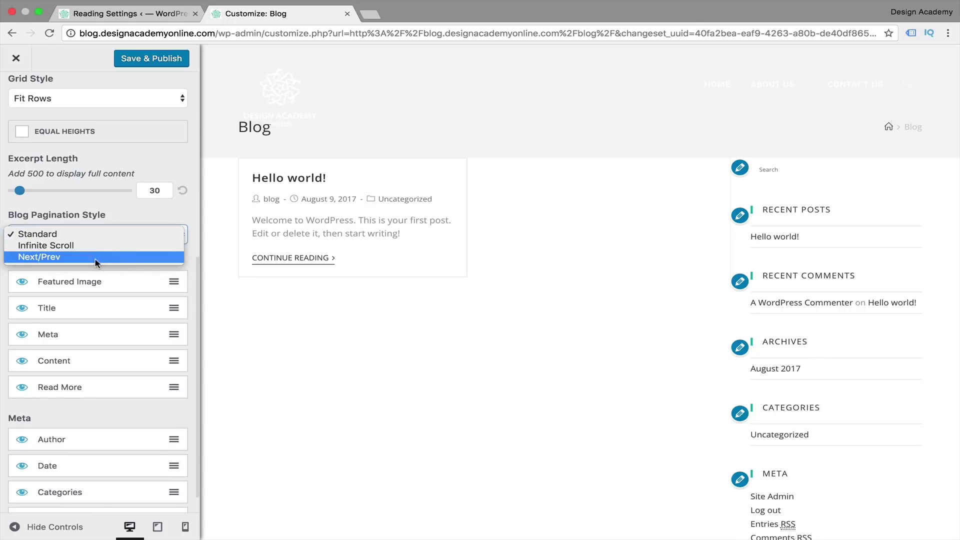
click(188, 205)
Step: Move Featured Image below Title in the elements positioning, try Title between Content and Read More, and return Title to first place
scroll(188, 205, down, 1)
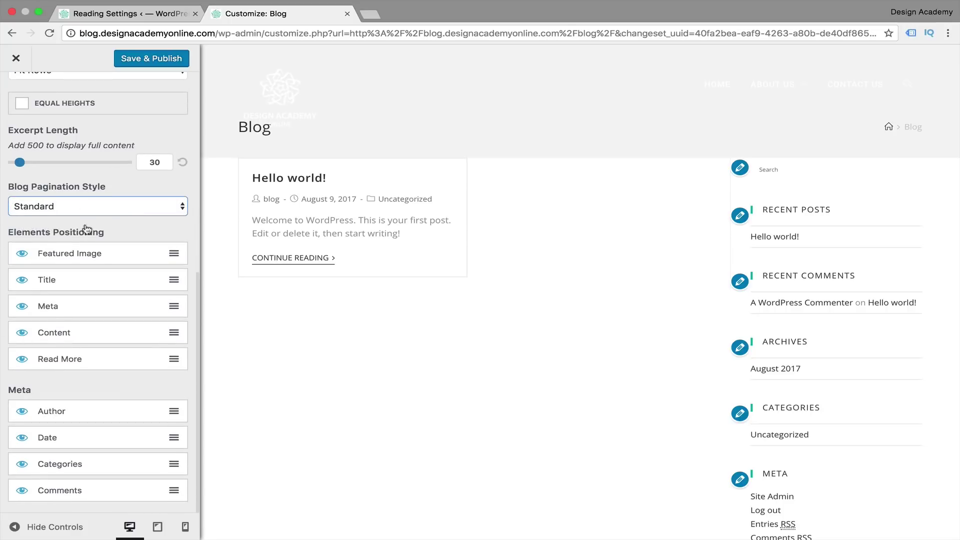
drag(86, 253, 89, 311)
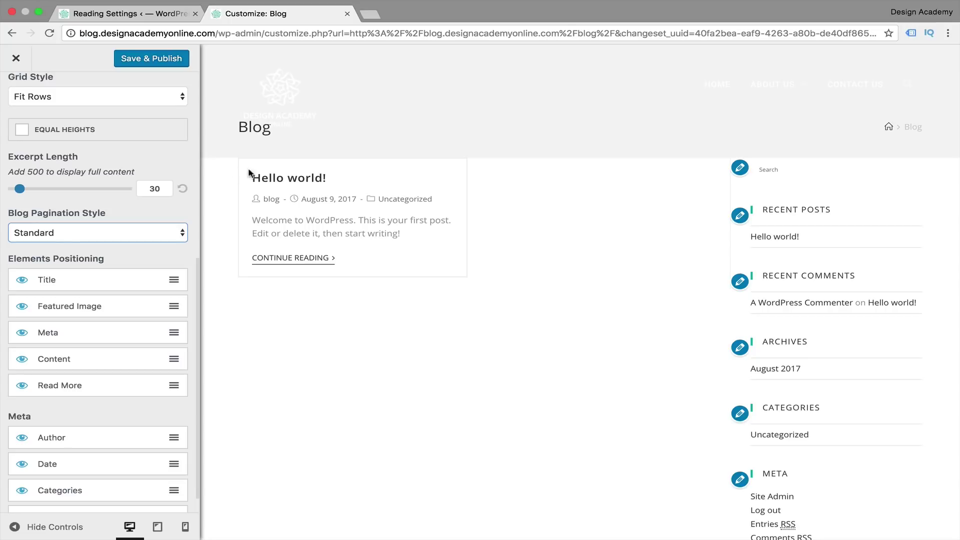
drag(88, 280, 90, 369)
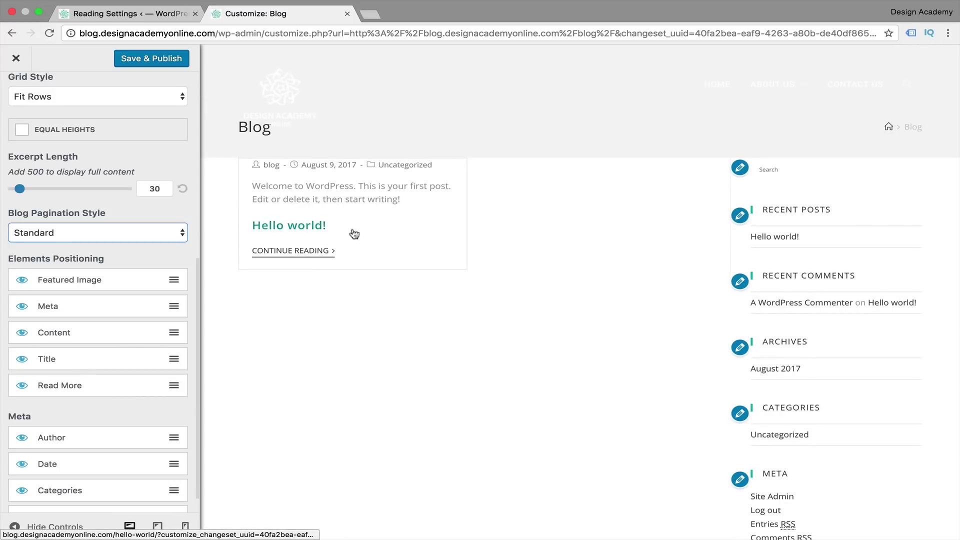
drag(85, 365, 88, 291)
Step: Hide the Meta element of the blog entries and turn off the Author, Date and Categories meta items
scroll(59, 415, down, 1)
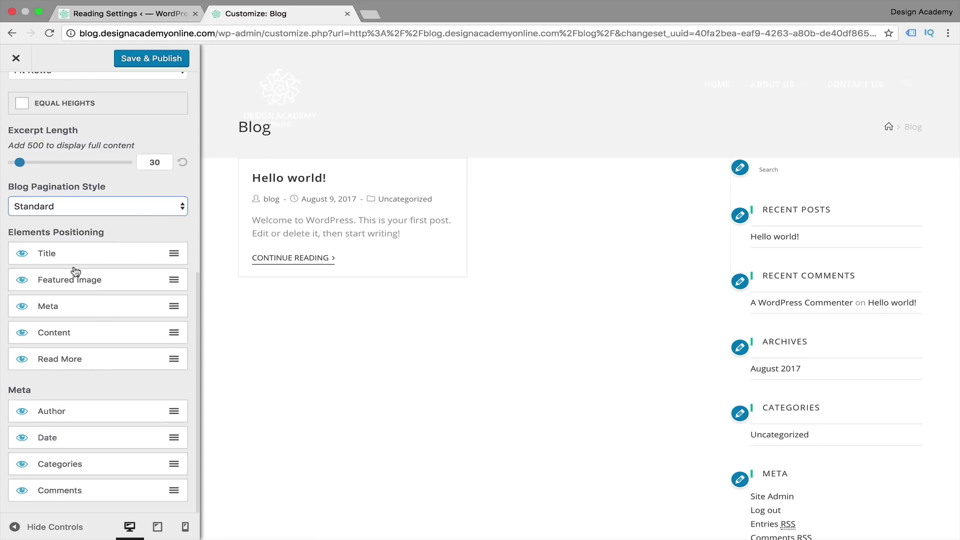
click(22, 308)
click(21, 413)
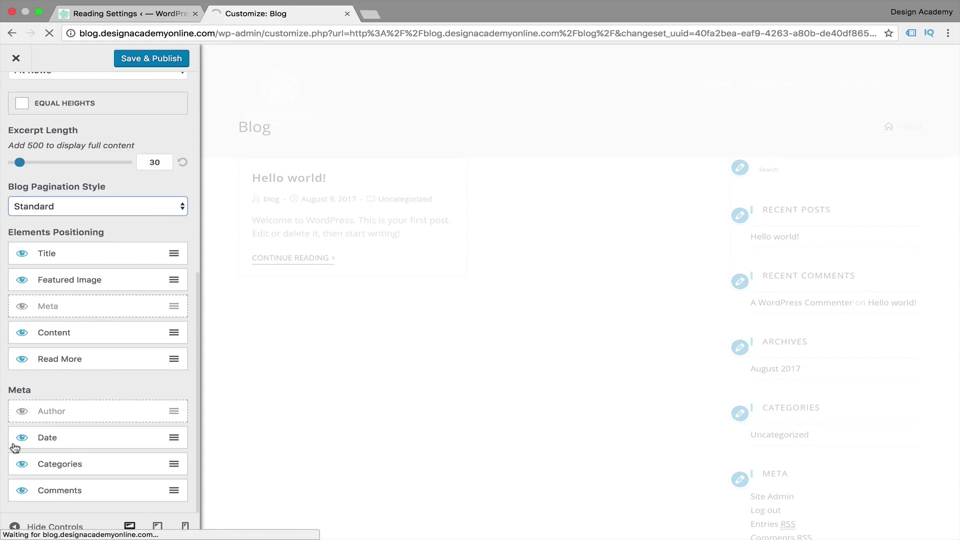
click(22, 439)
click(21, 466)
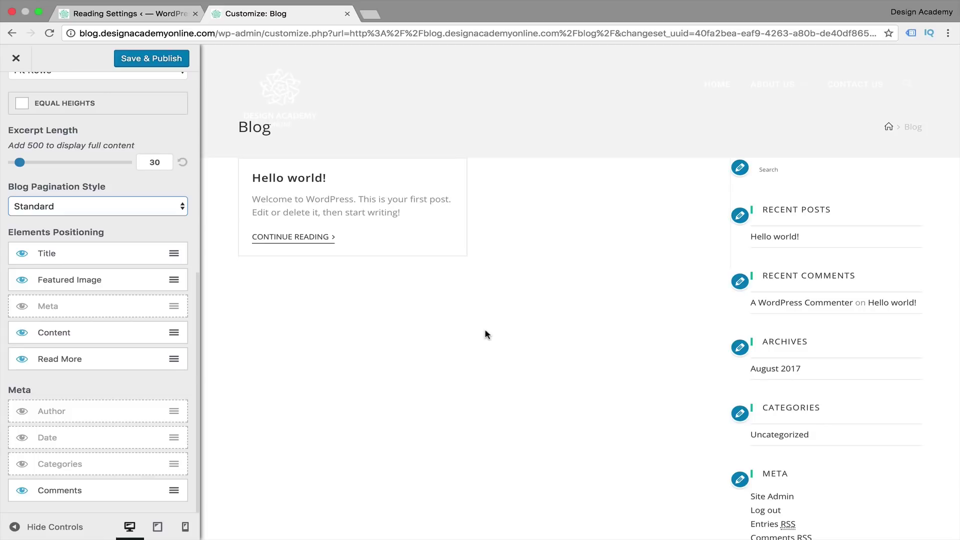
Step: Try hiding the Content element, show it again, then save and publish the blog customization and review the preview
click(22, 334)
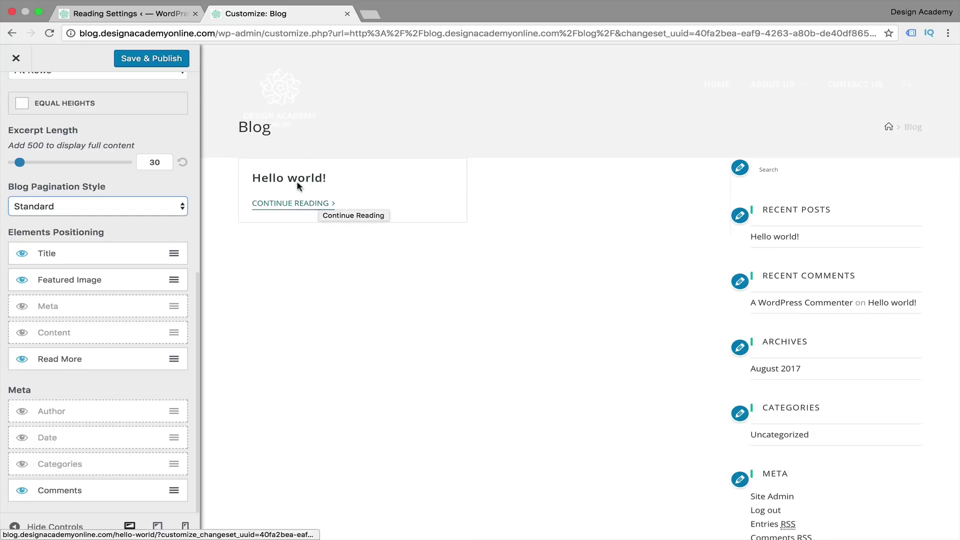
click(21, 333)
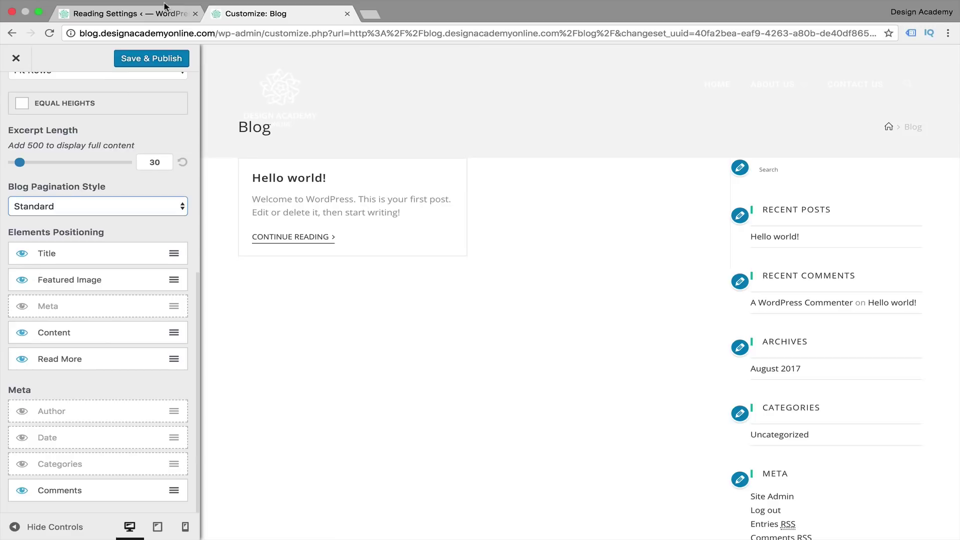
click(146, 57)
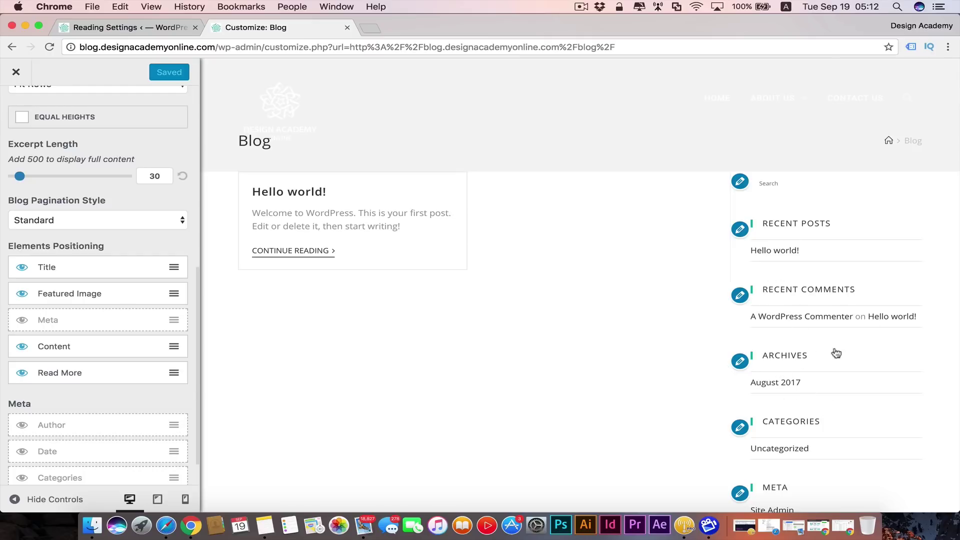
scroll(682, 369, down, 3)
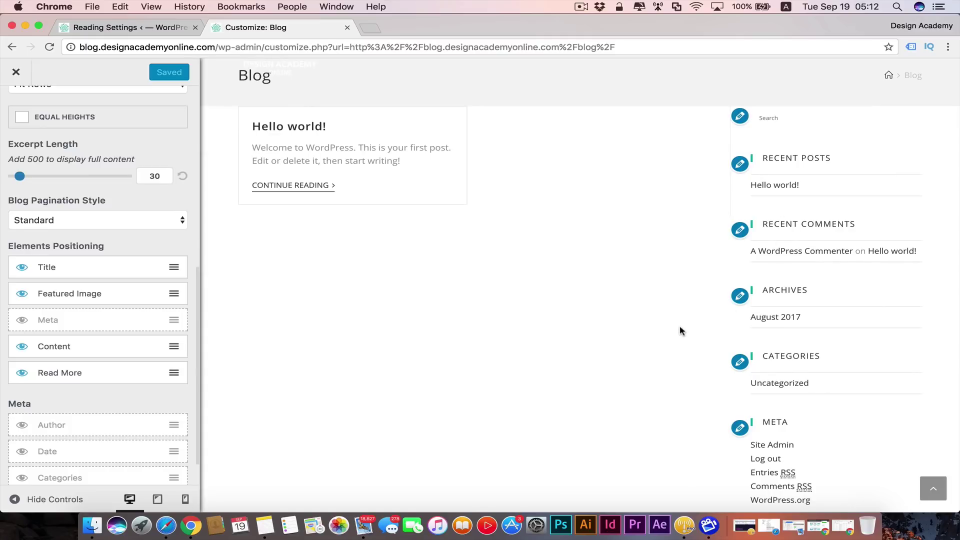
scroll(682, 330, down, 1)
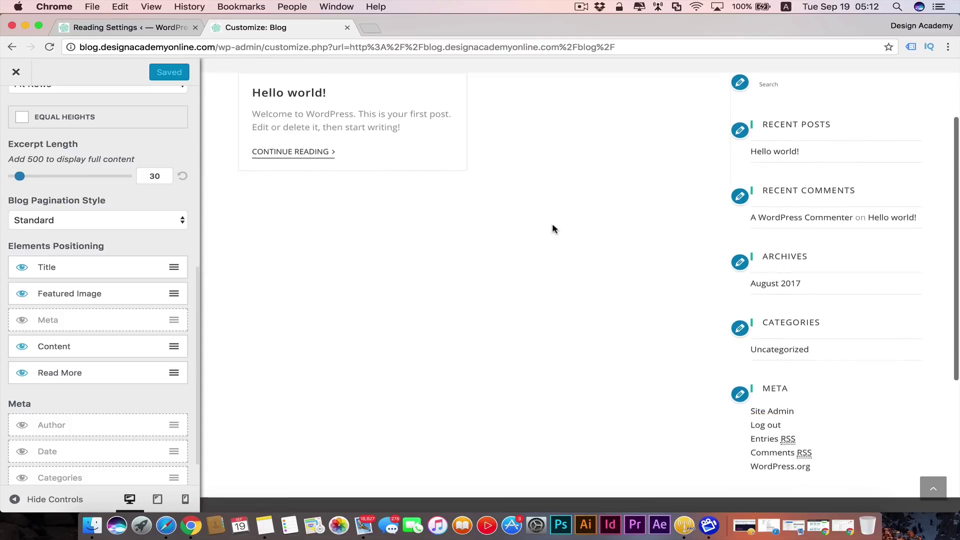
scroll(552, 229, down, 5)
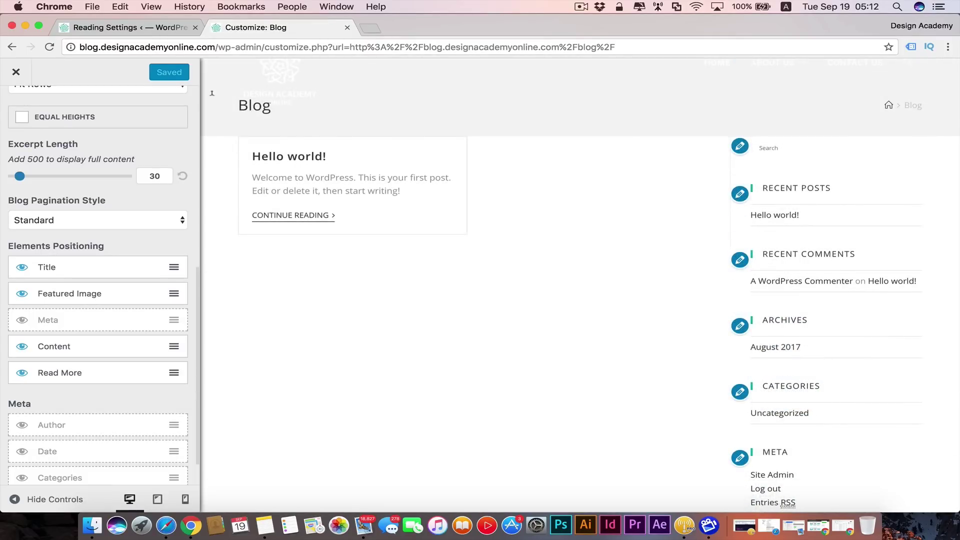
click(121, 31)
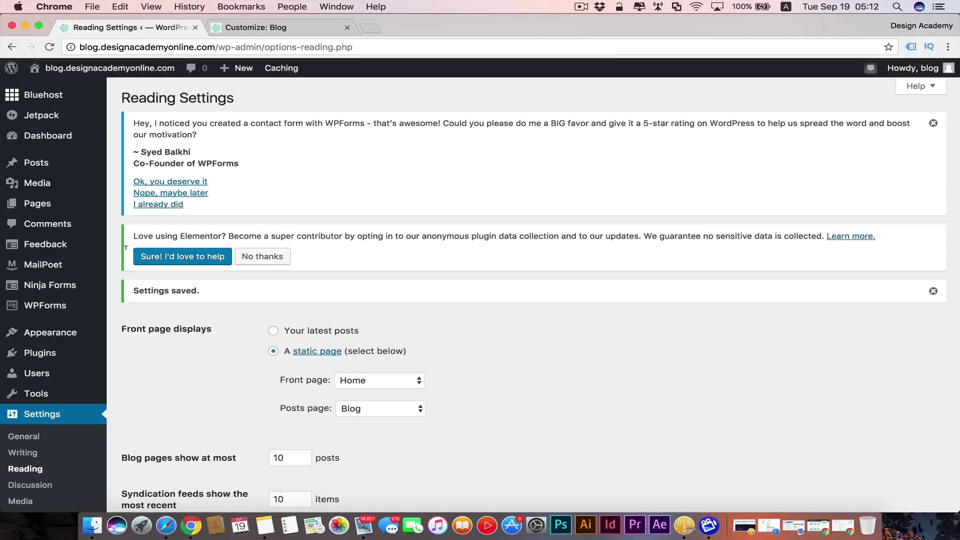
mouse_move(36, 167)
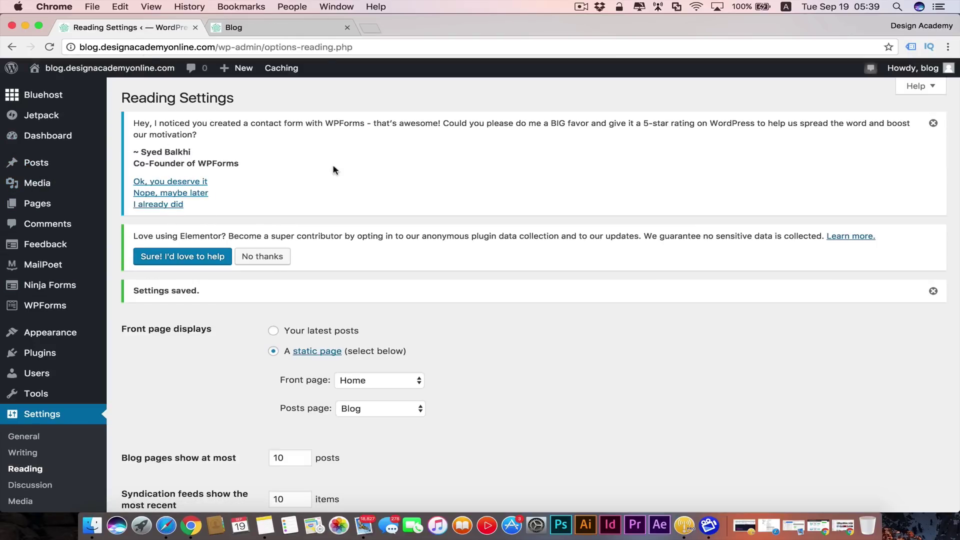
click(257, 28)
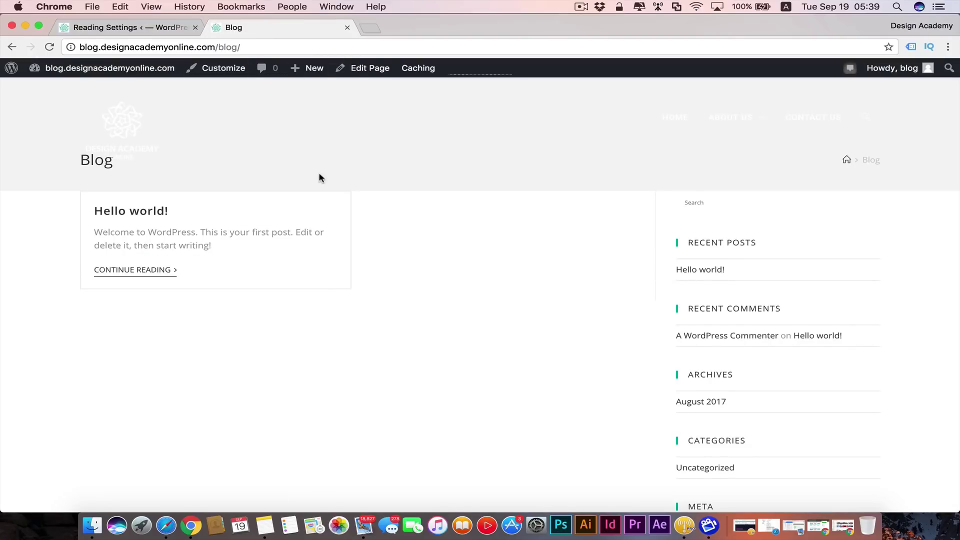
mouse_move(295, 74)
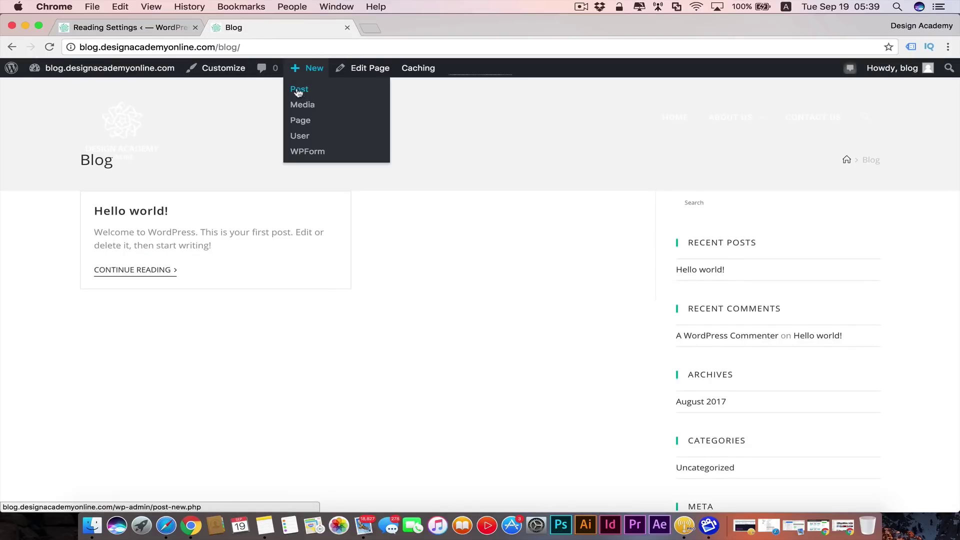
Step: Add a new post from the WordPress admin and title it "Post to be designed with elementor"
click(124, 25)
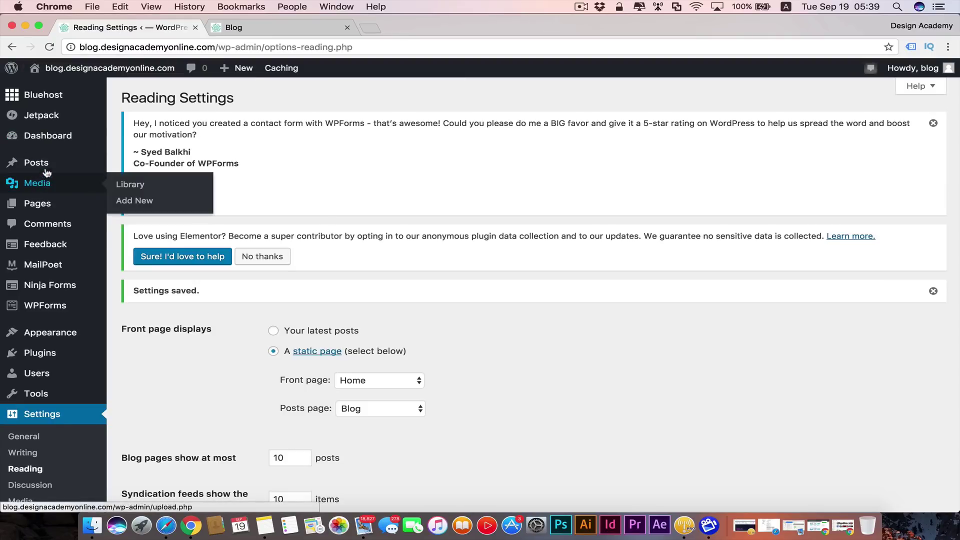
click(145, 185)
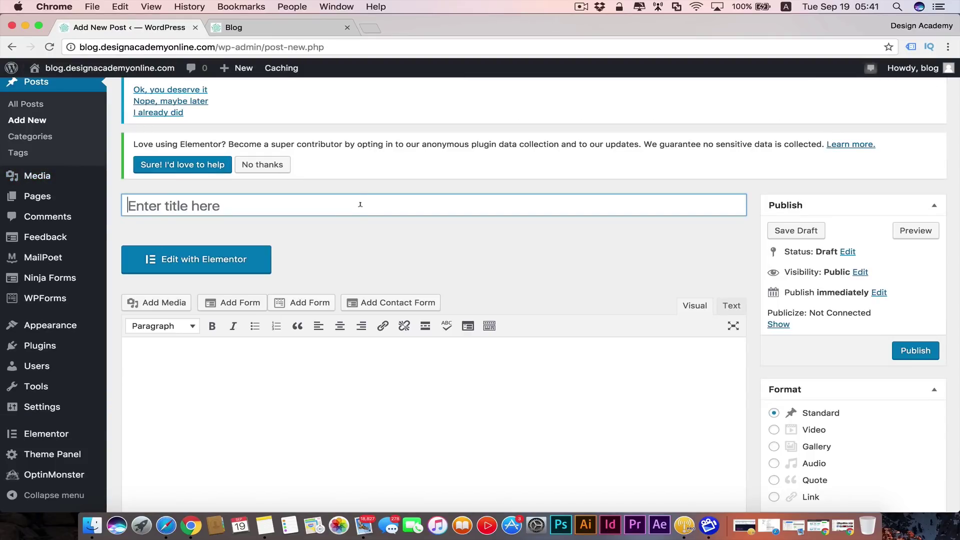
key(shift)
text(Post to be designed with elementor!)
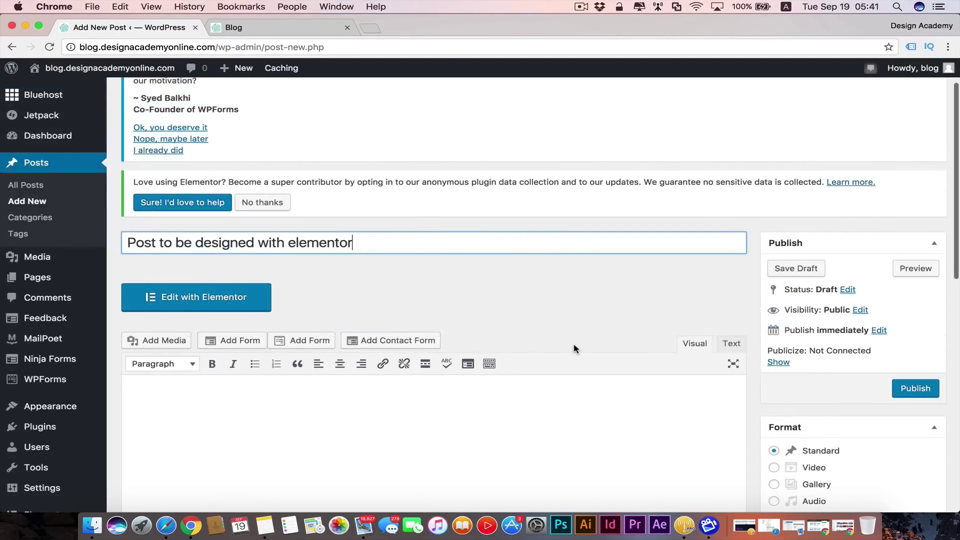
Step: Set the post's OceanWP content layout to 100% Full Width and disable its margins
scroll(575, 348, down, 3)
scroll(574, 348, down, 5)
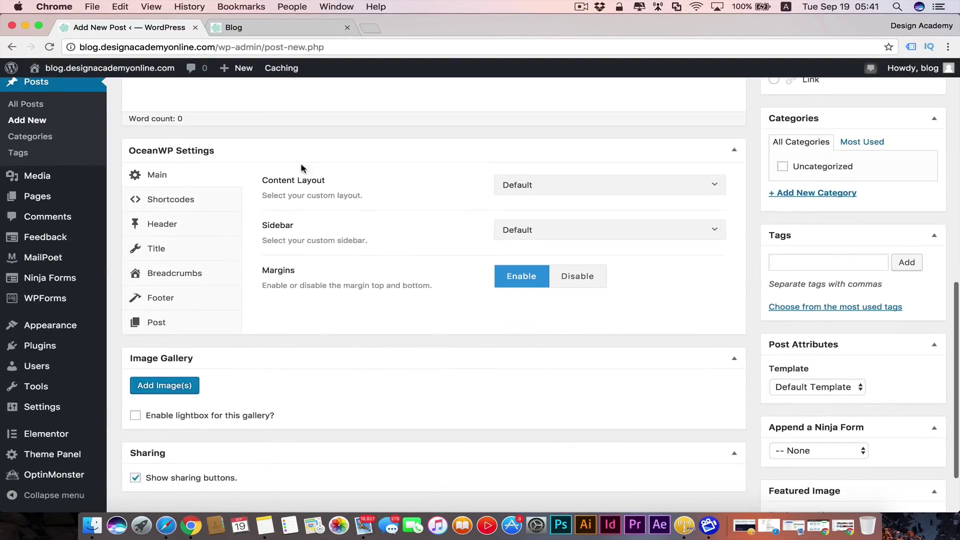
click(714, 187)
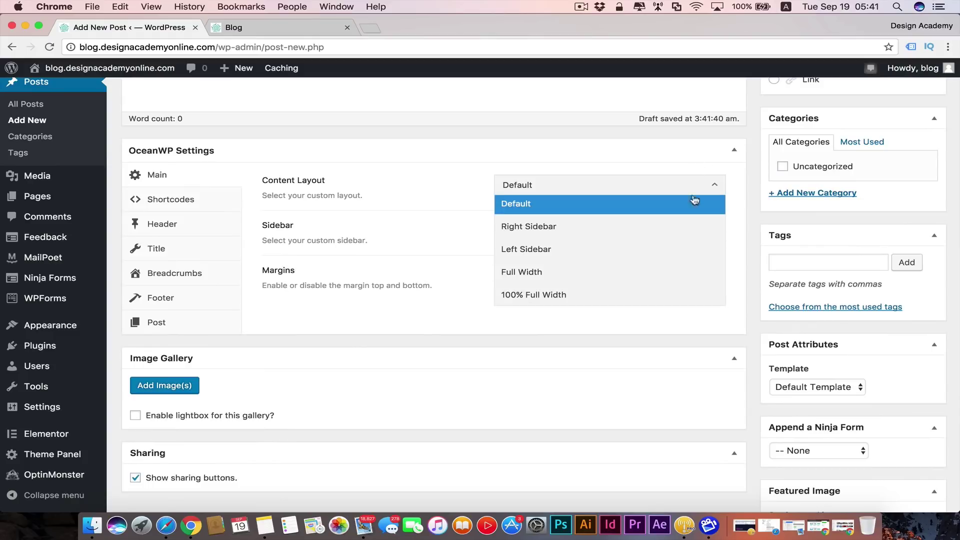
click(579, 305)
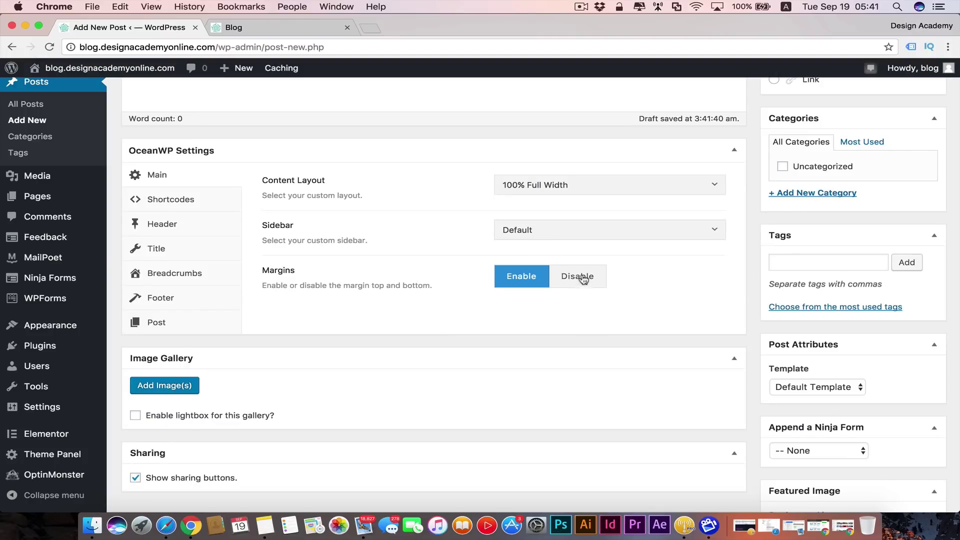
click(585, 277)
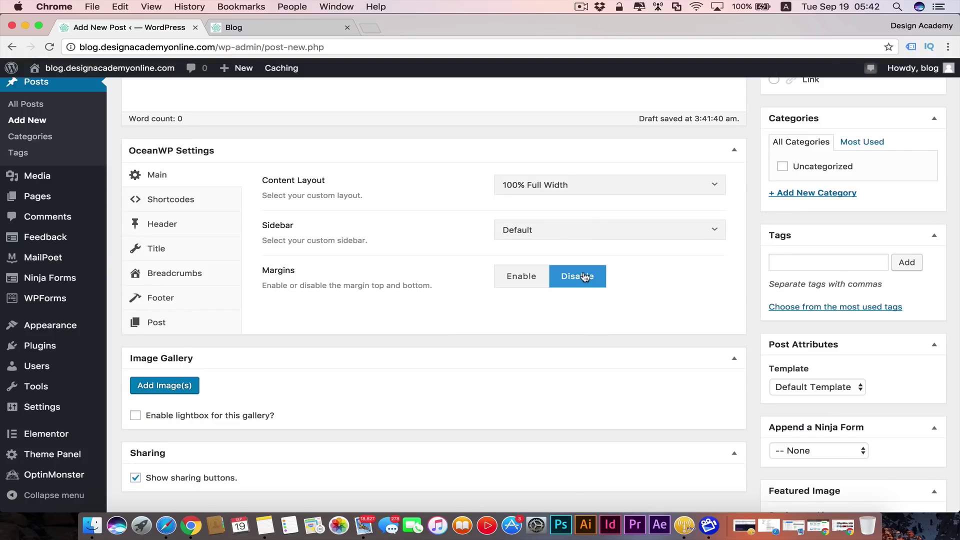
Step: In the post's OceanWP header settings, disable the top bar, enable the header and choose Main Menu as the navigation menu
click(191, 230)
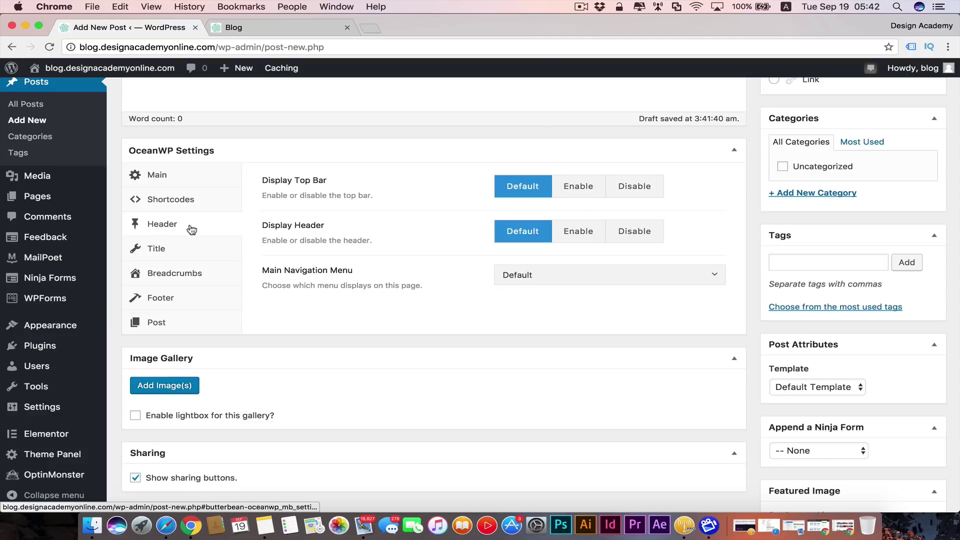
click(643, 187)
click(583, 237)
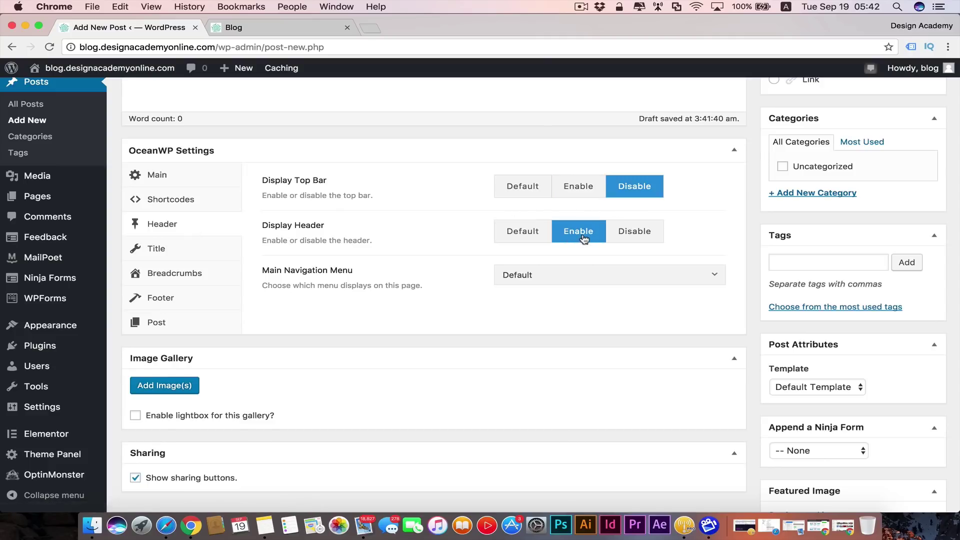
click(717, 278)
click(669, 315)
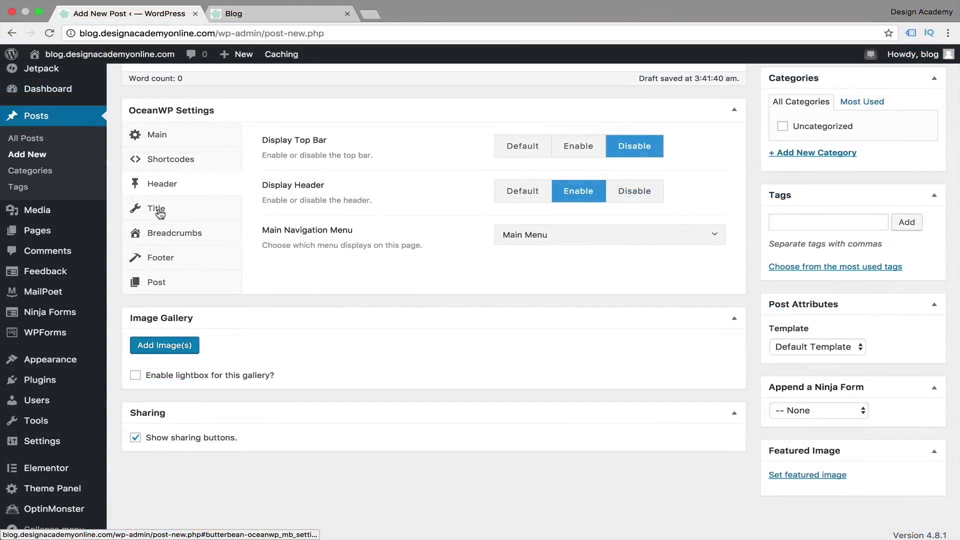
Step: Disable the page title display in the post's OceanWP settings and publish the post
click(155, 208)
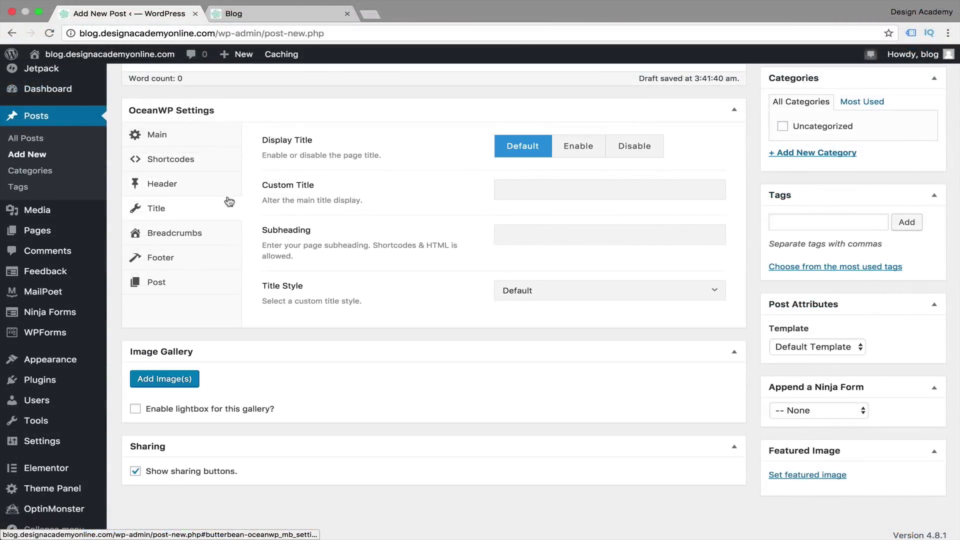
click(642, 152)
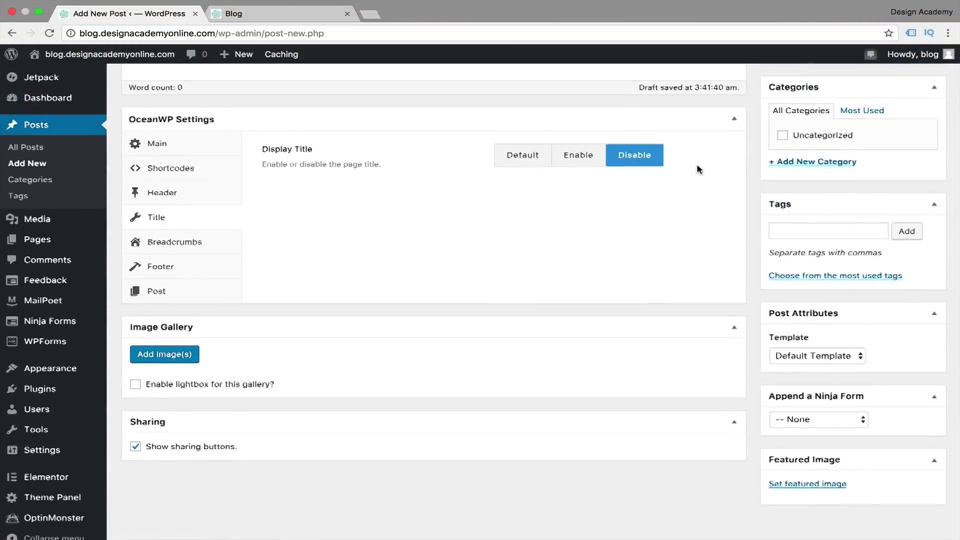
scroll(697, 226, up, 15)
scroll(698, 302, down, 10)
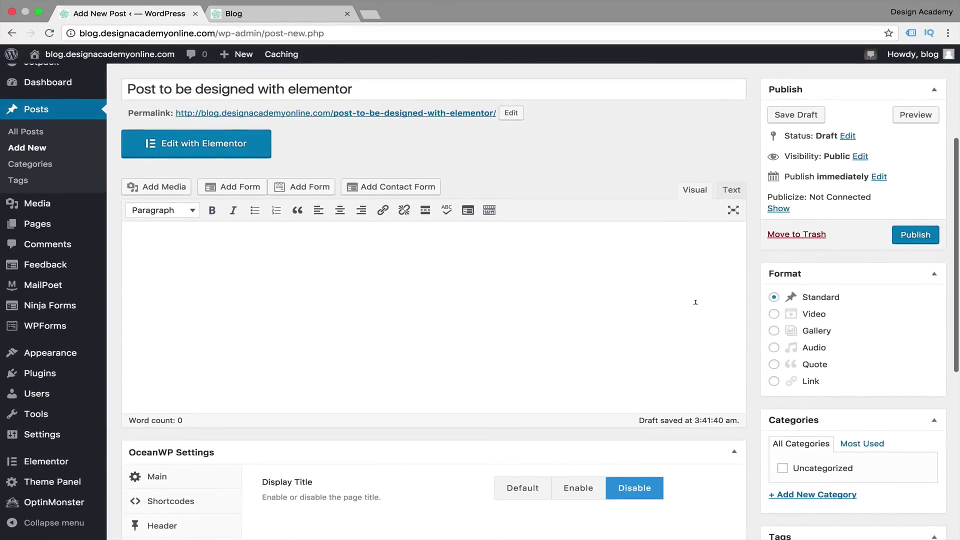
scroll(697, 308, up, 6)
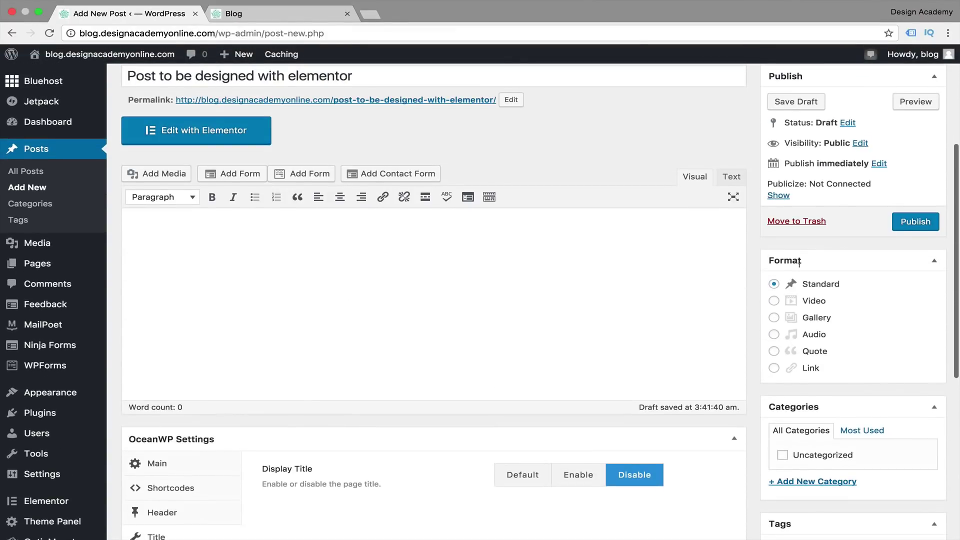
click(927, 227)
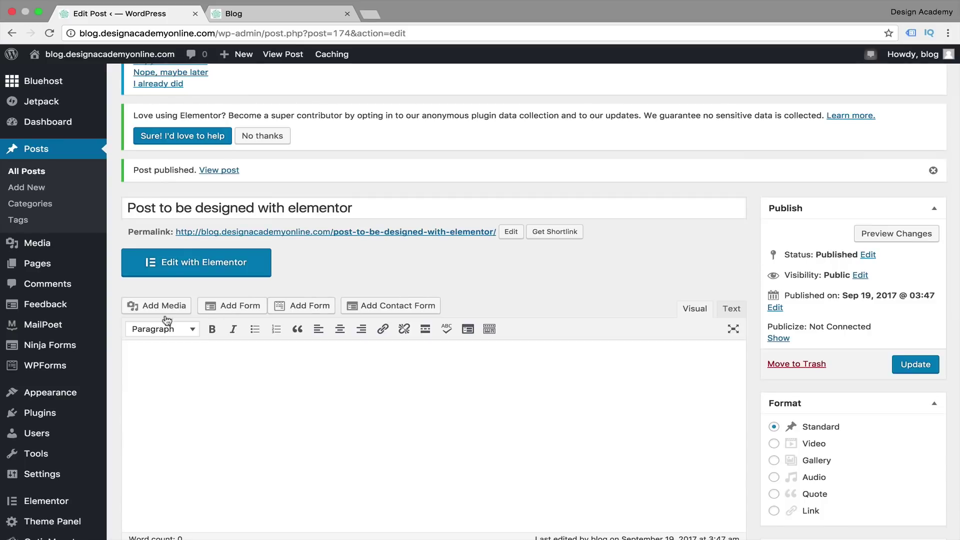
Step: Open the post in the Elementor editor and insert the predesigned "Blog Post – Launch" template
click(190, 265)
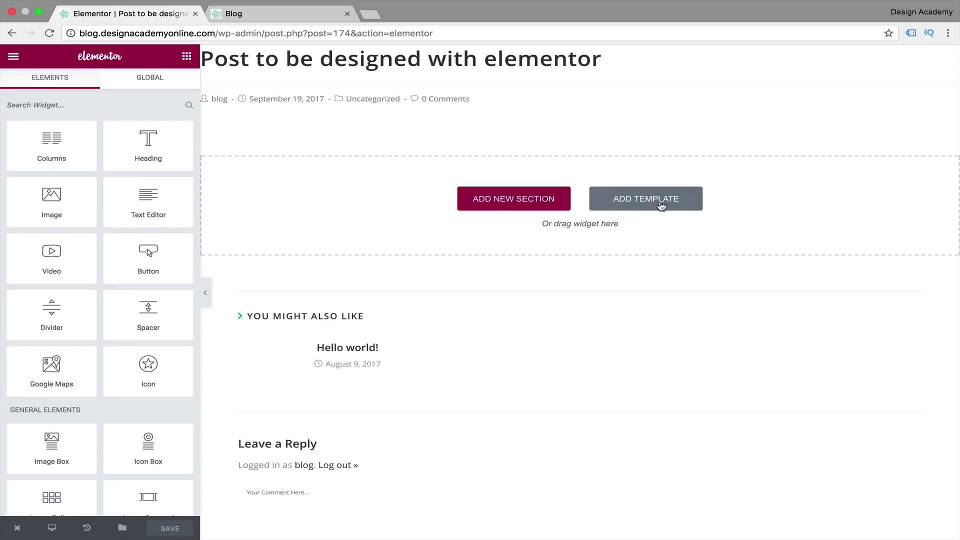
click(668, 196)
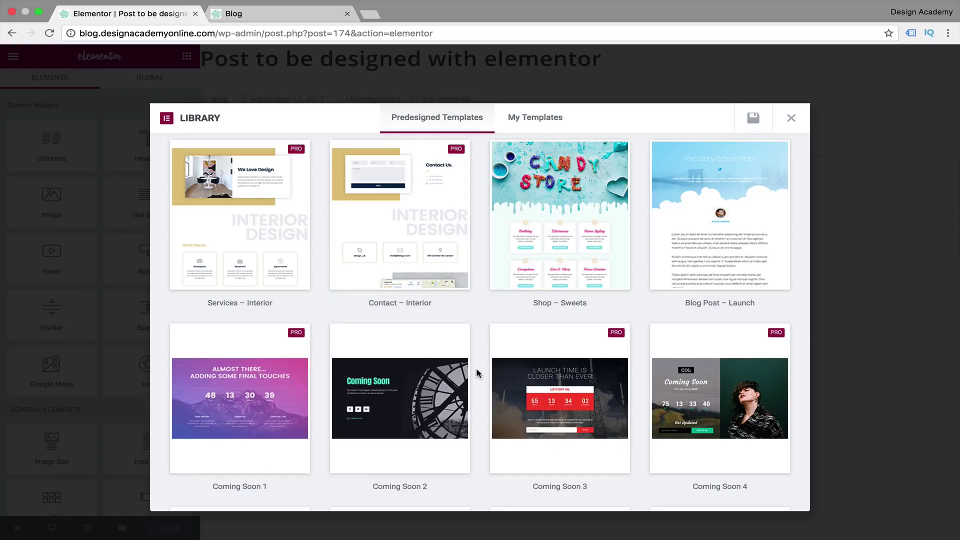
mouse_move(757, 194)
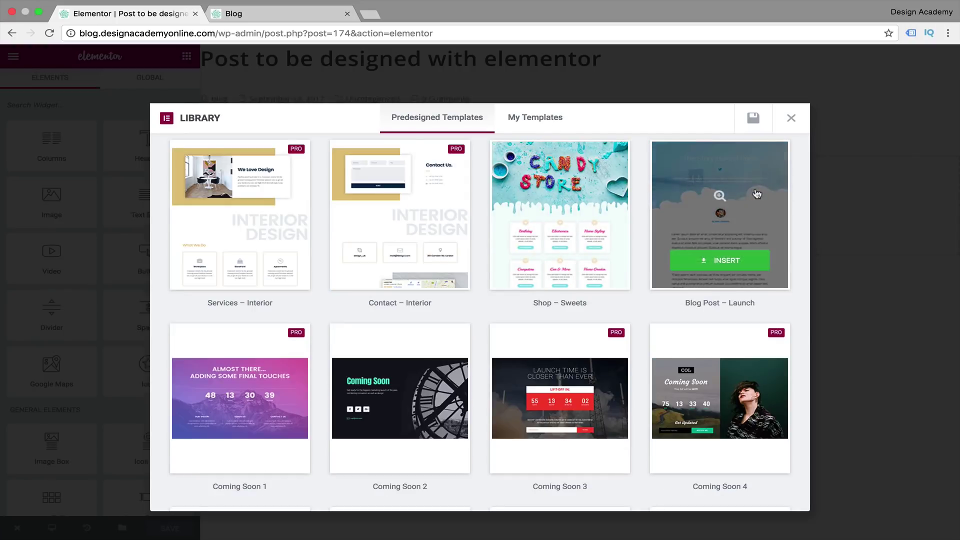
click(742, 262)
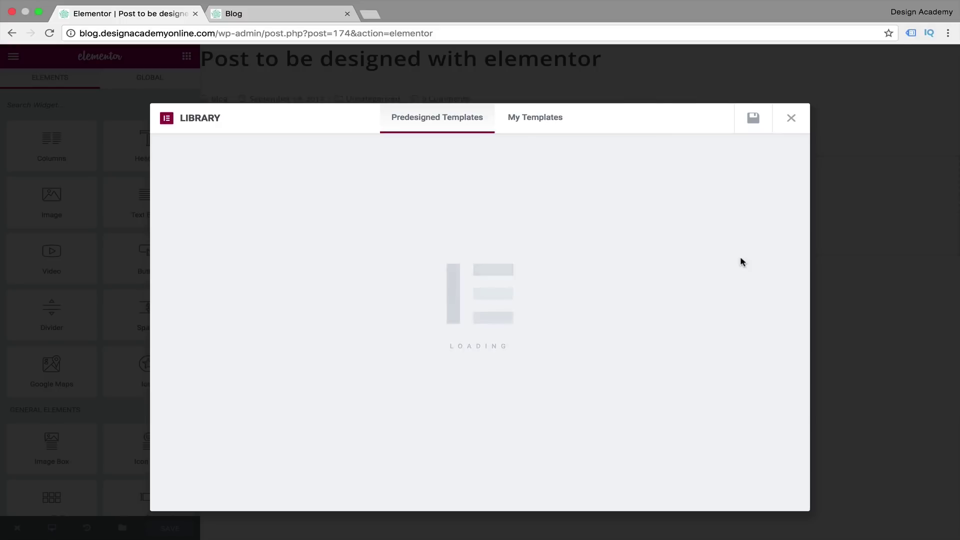
Step: Examine the inserted template from its cloud header down to the comment area, including in a full-width preview
scroll(737, 420, down, 15)
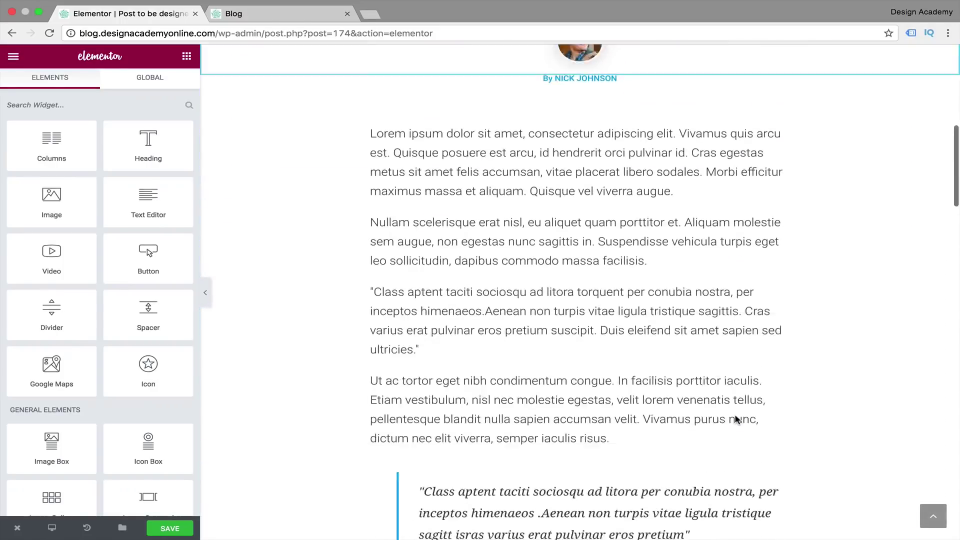
scroll(737, 420, down, 8)
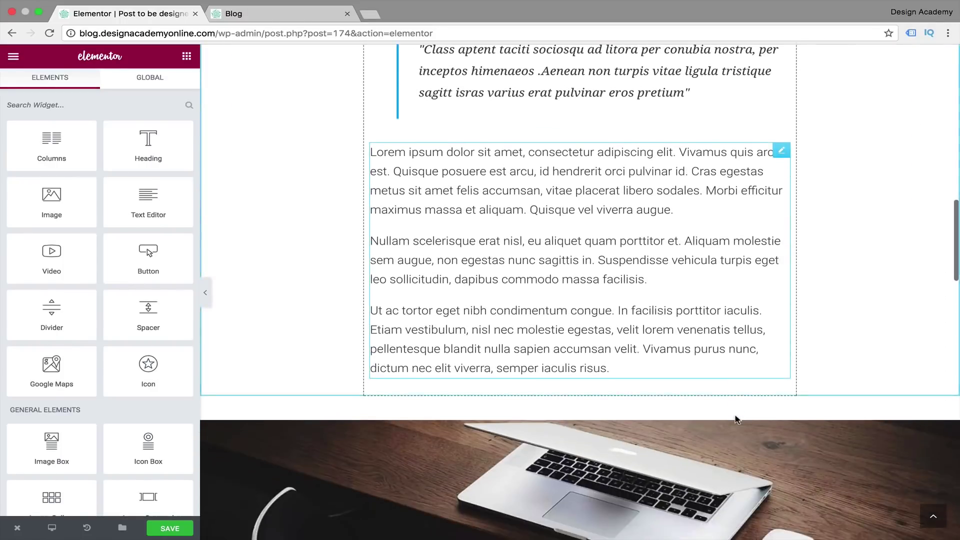
scroll(738, 419, down, 12)
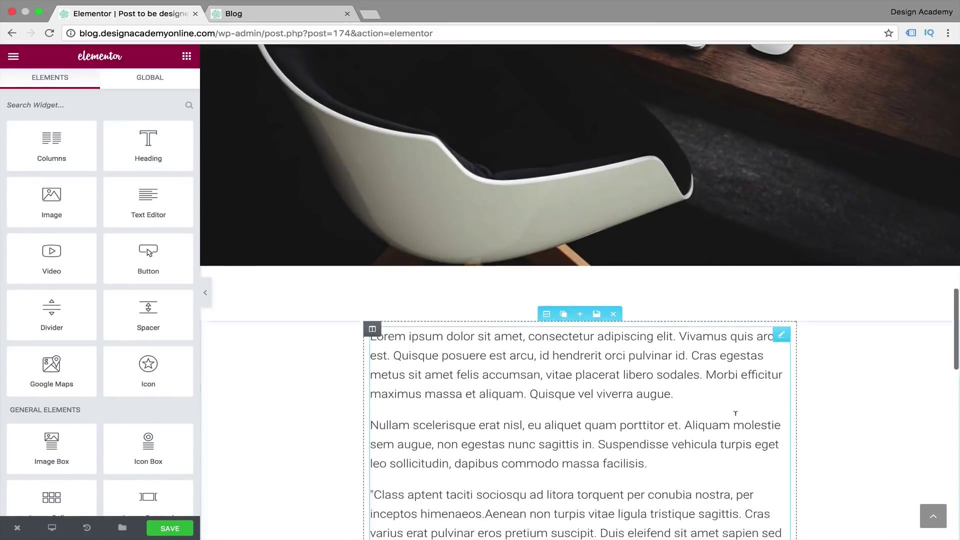
scroll(735, 413, down, 5)
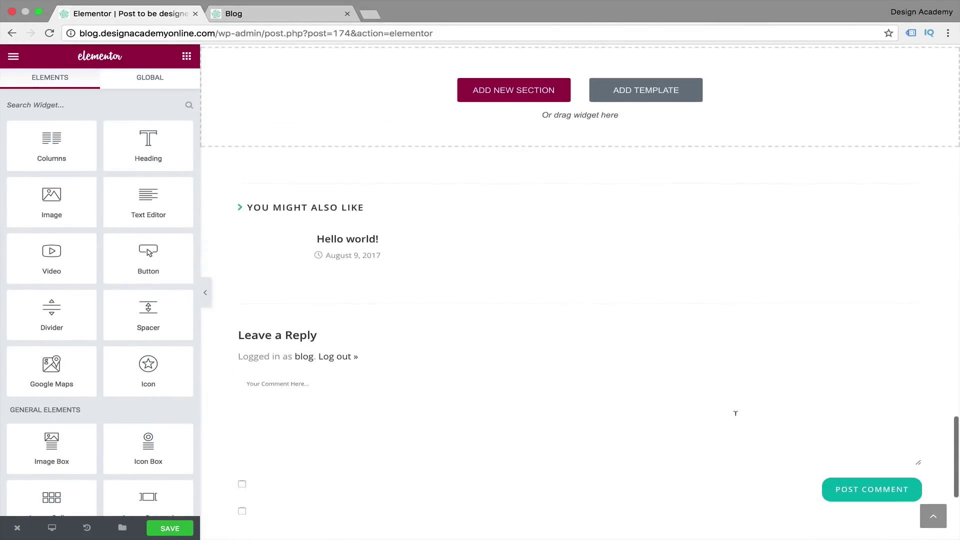
scroll(736, 413, up, 15)
scroll(736, 412, up, 3)
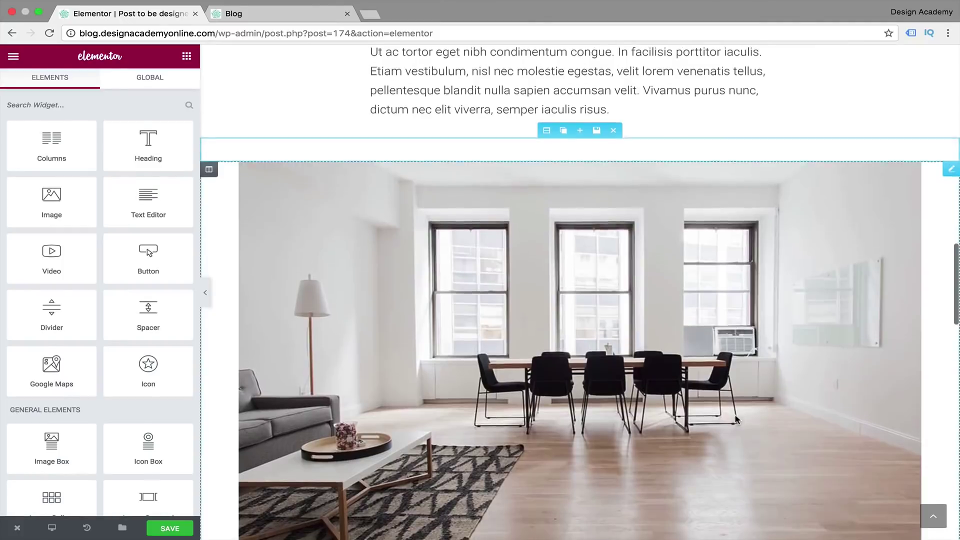
scroll(736, 417, down, 3)
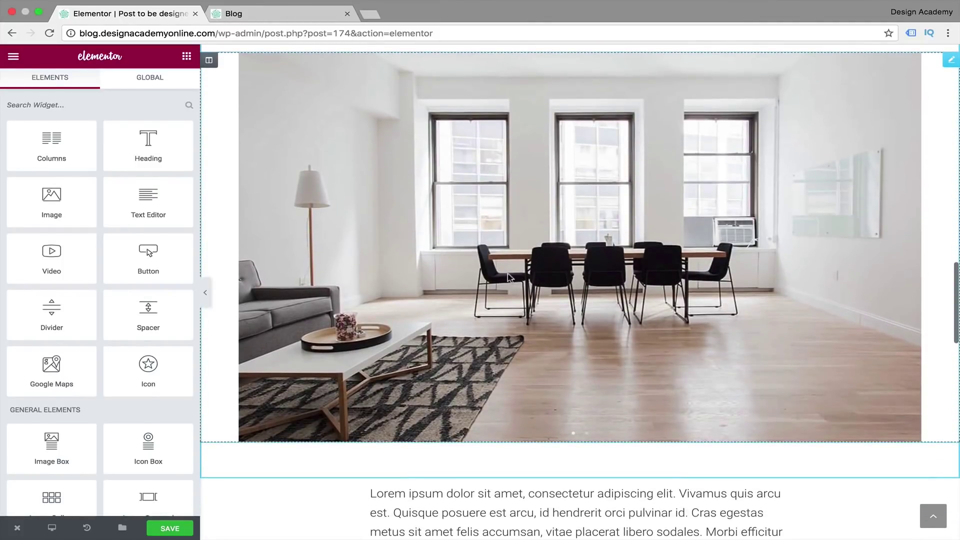
click(205, 293)
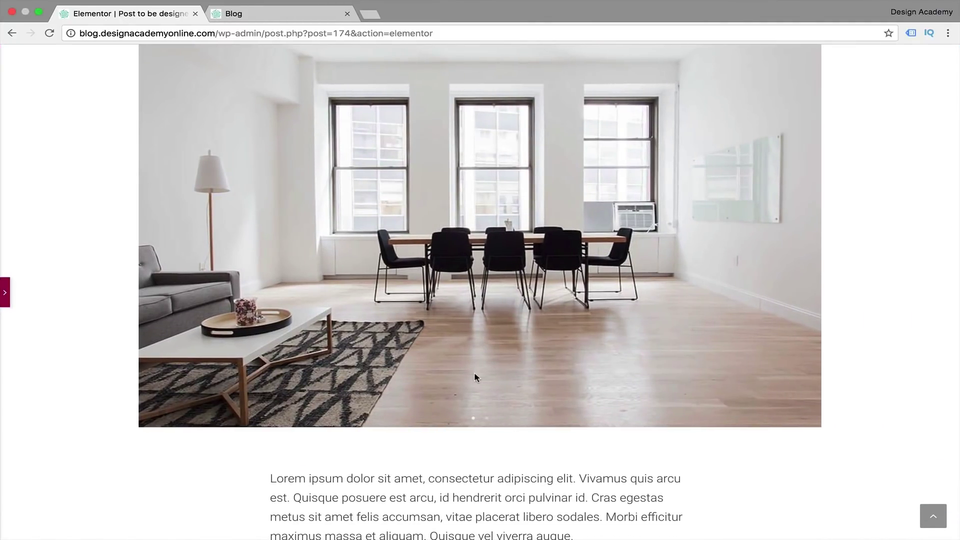
scroll(476, 376, up, 10)
scroll(475, 376, up, 2)
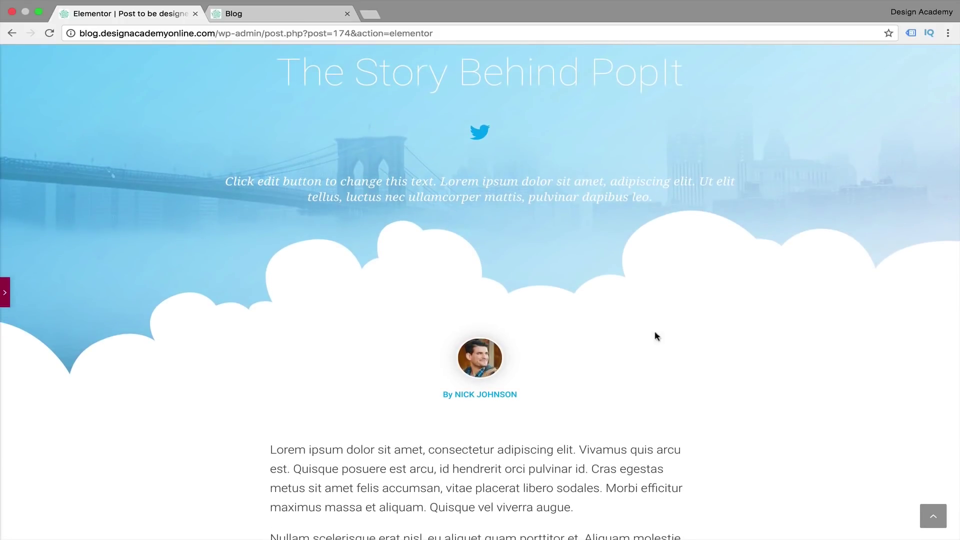
scroll(728, 322, up, 1)
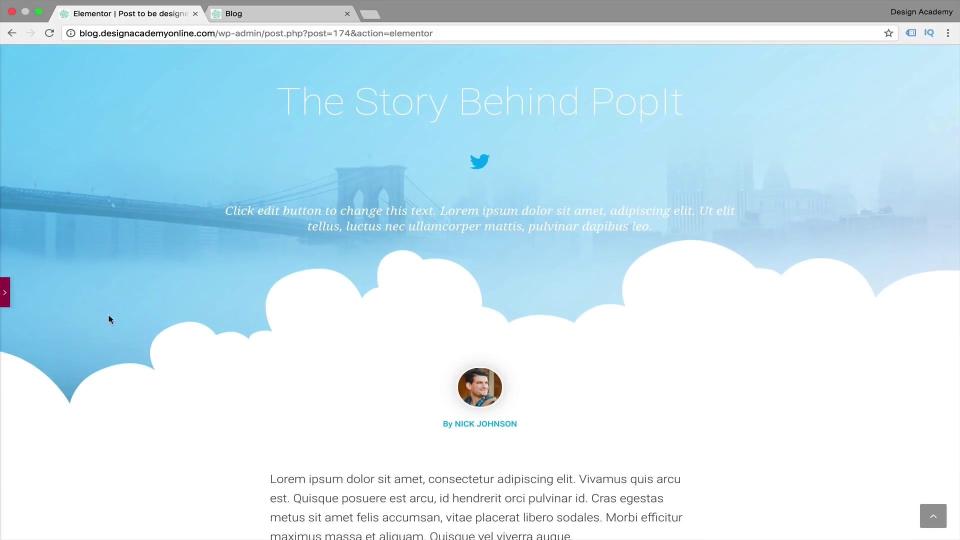
click(4, 294)
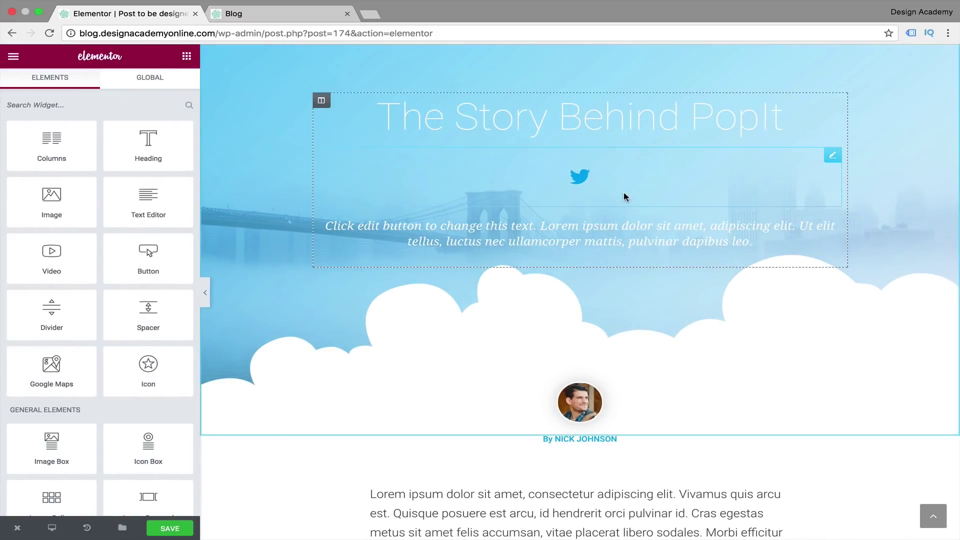
Step: Open the layout settings of the author section and the text settings of the header's italic paragraph
scroll(525, 240, up, 2)
click(435, 286)
scroll(434, 287, down, 1)
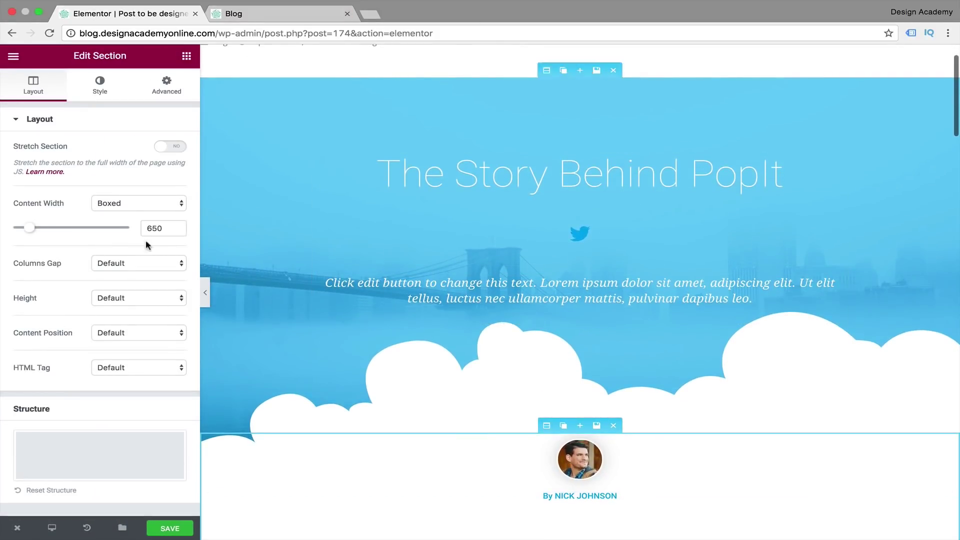
scroll(602, 349, down, 1)
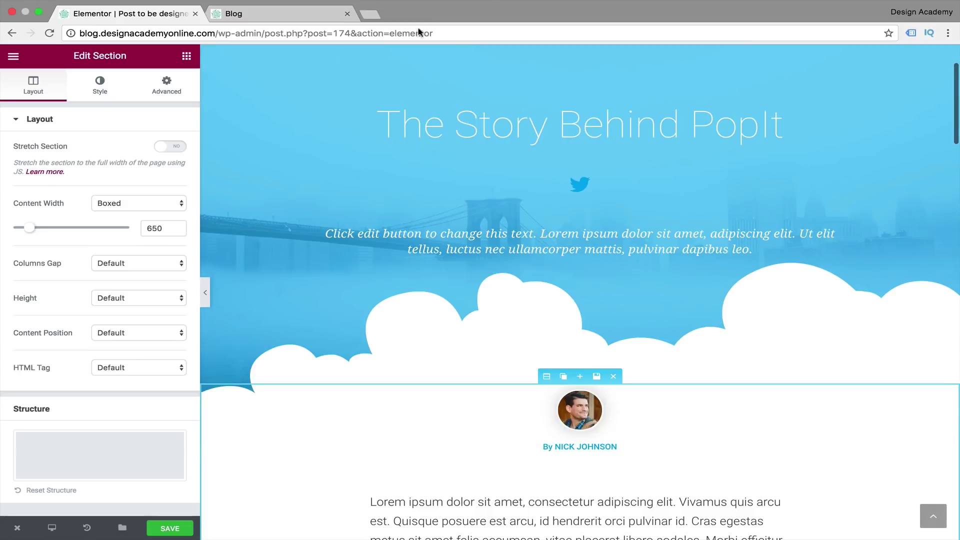
click(490, 236)
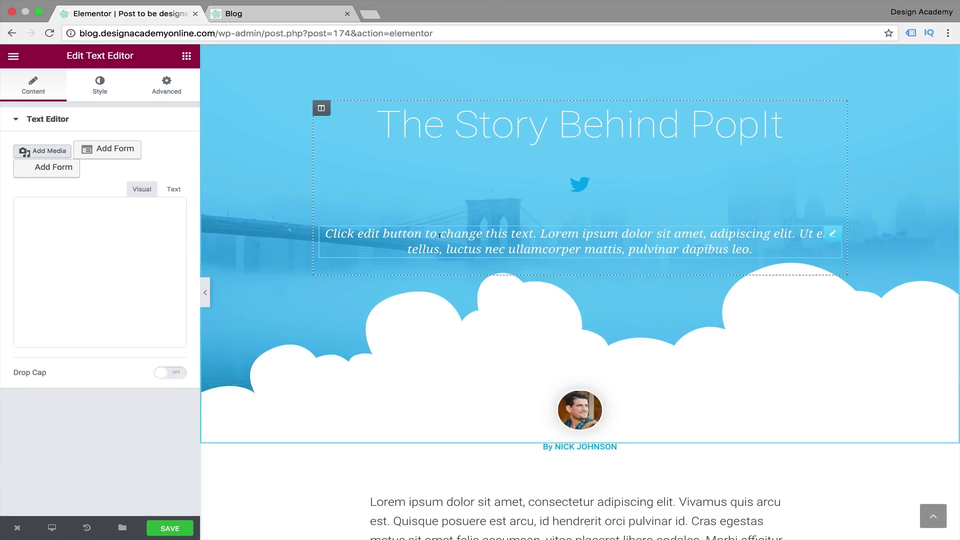
scroll(382, 345, up, 1)
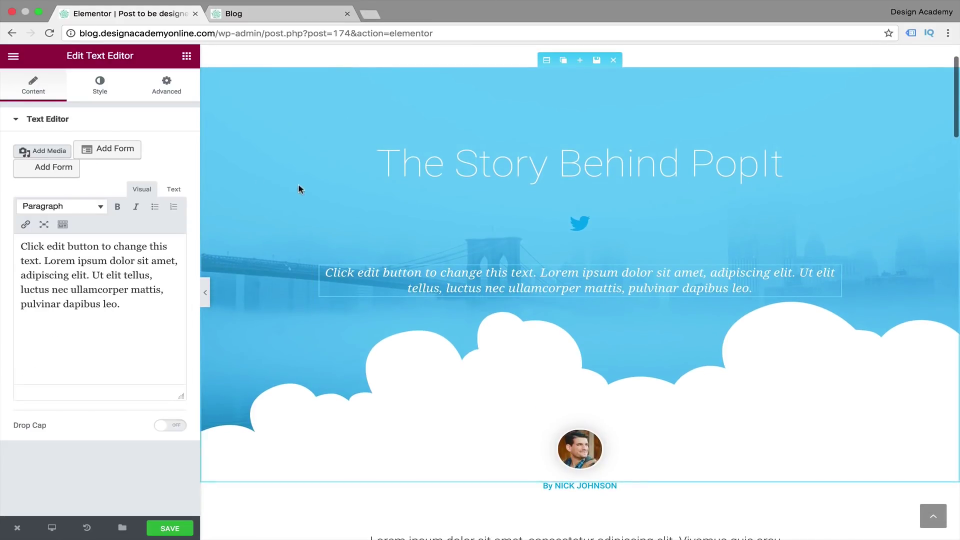
Step: Change the header section's background color to purple, RGB 168, 0, 229, after trying the preset swatches
click(547, 60)
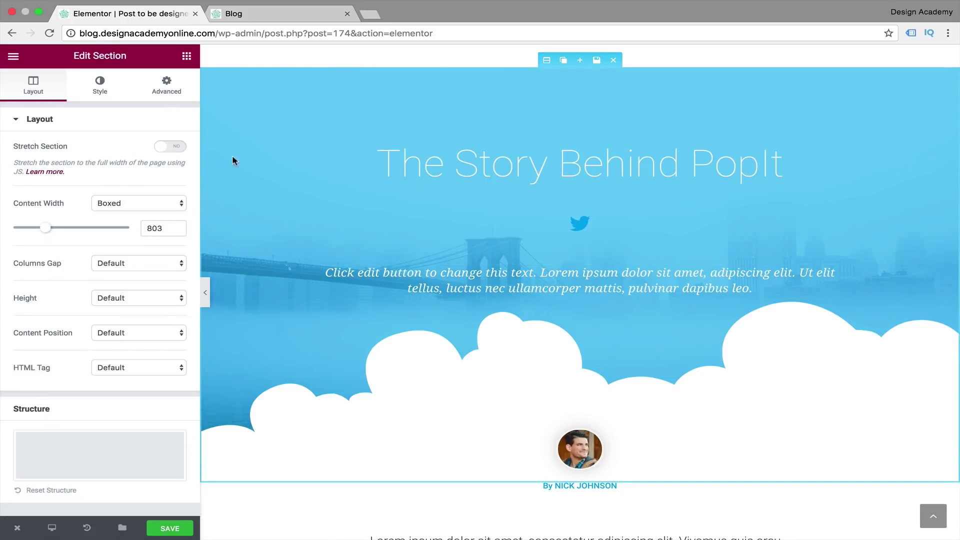
click(102, 92)
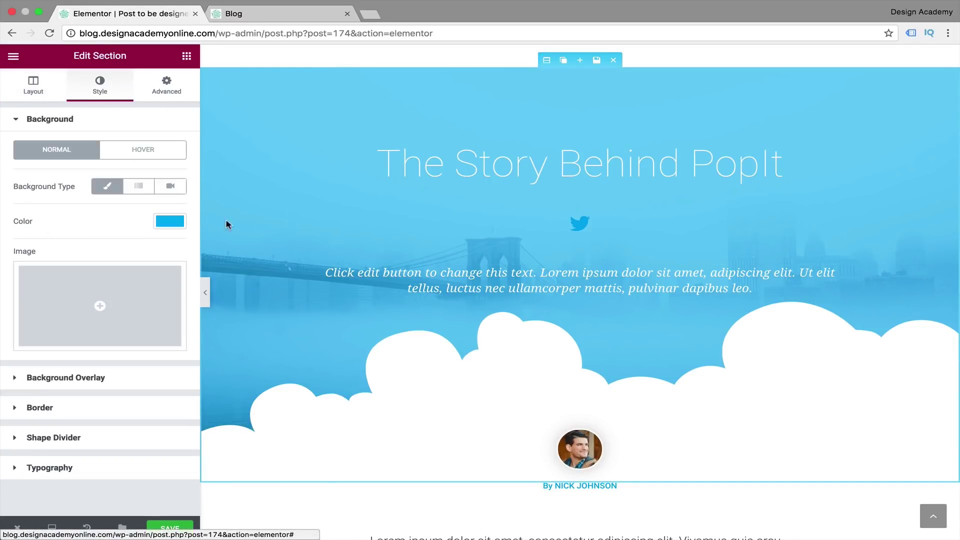
click(170, 221)
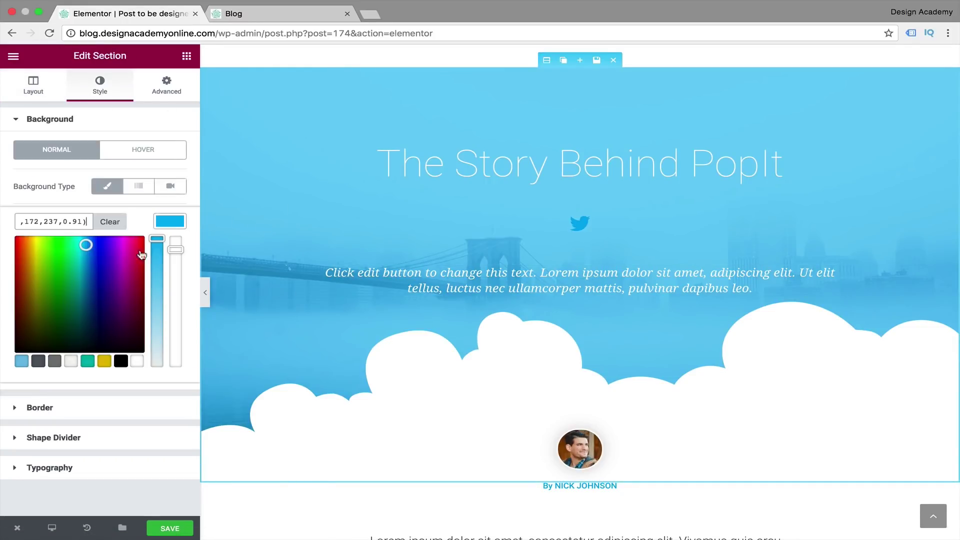
click(87, 362)
click(103, 363)
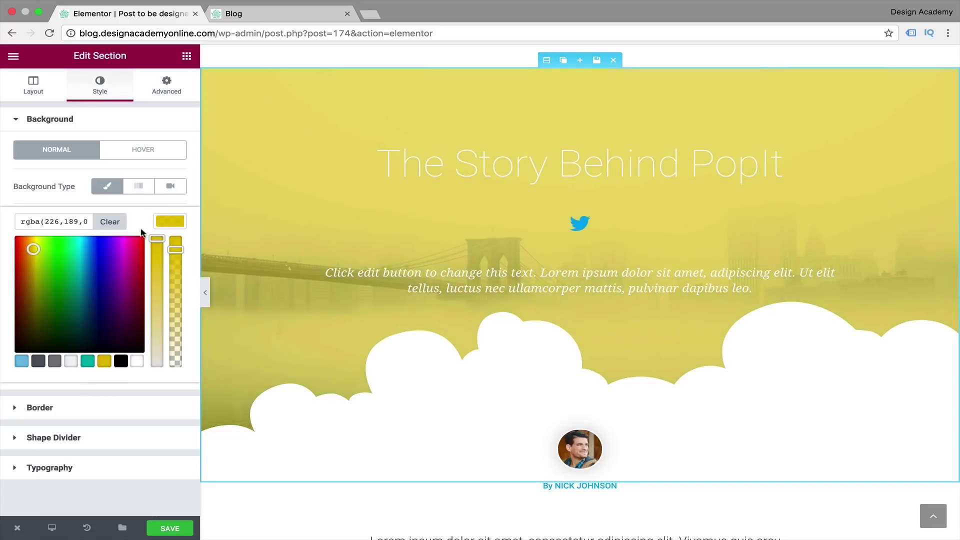
click(118, 248)
scroll(226, 310, up, 3)
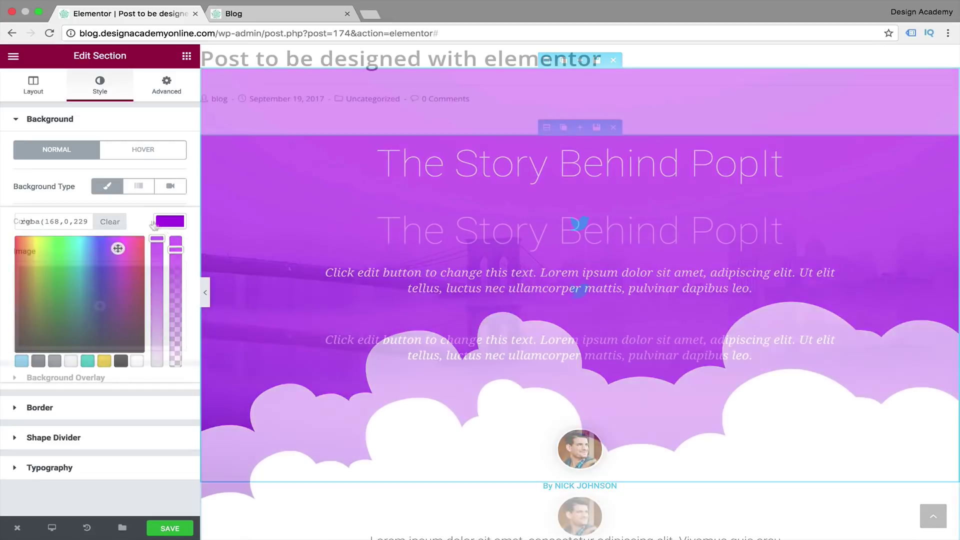
Step: Check the image carousel and its settings alongside the full-width preview, and save the Elementor design
click(205, 292)
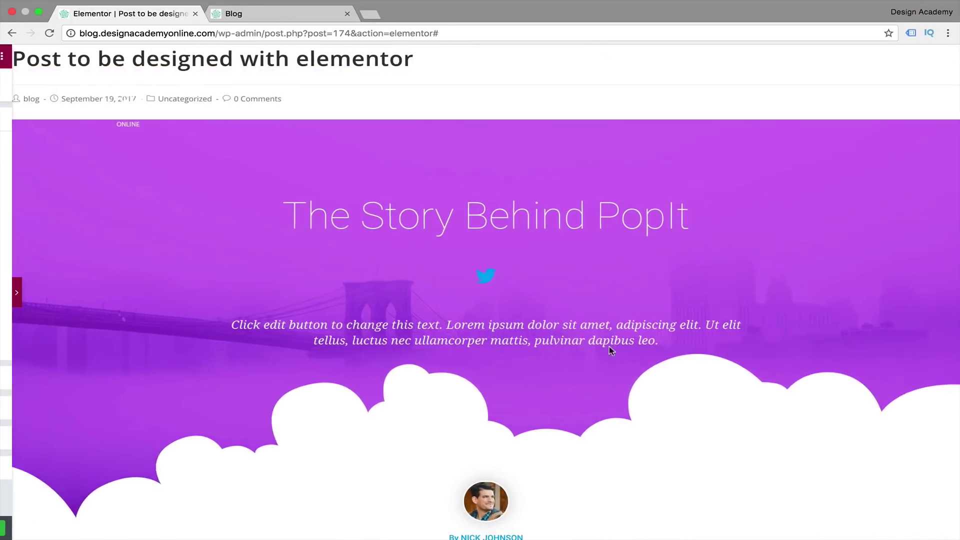
scroll(532, 330, down, 15)
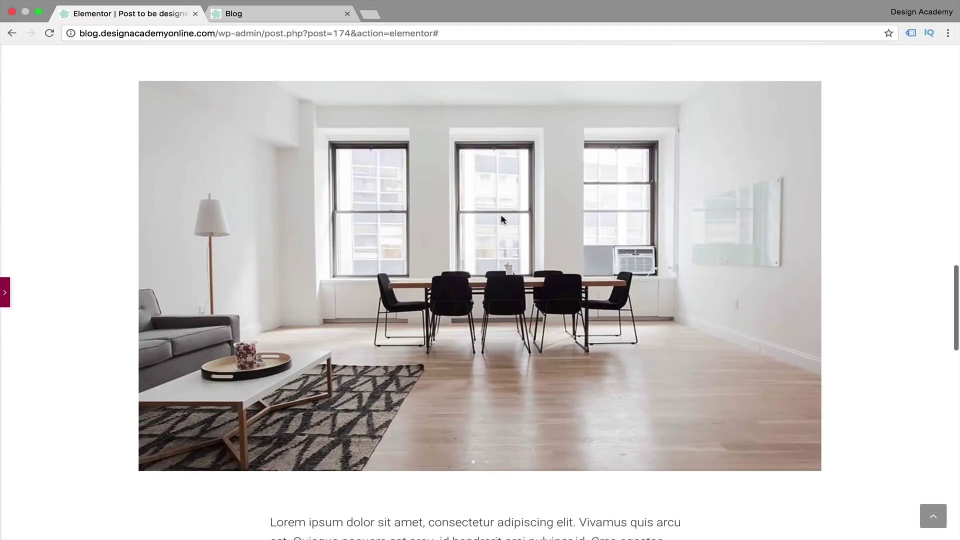
click(5, 292)
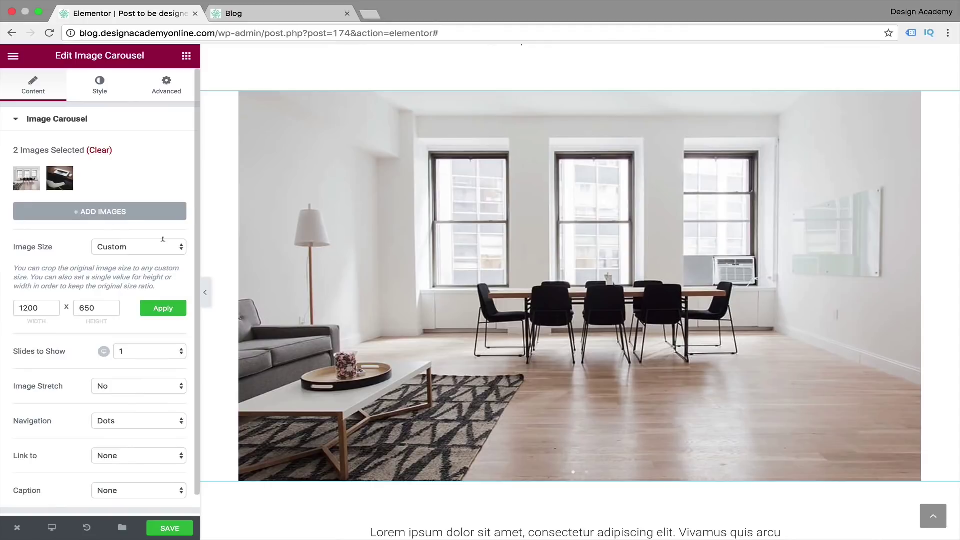
click(209, 293)
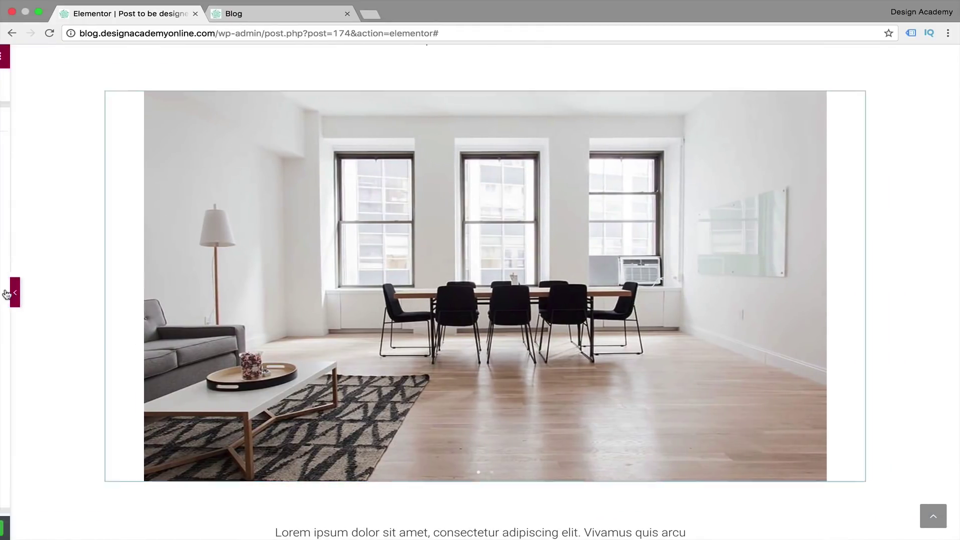
click(7, 294)
click(165, 533)
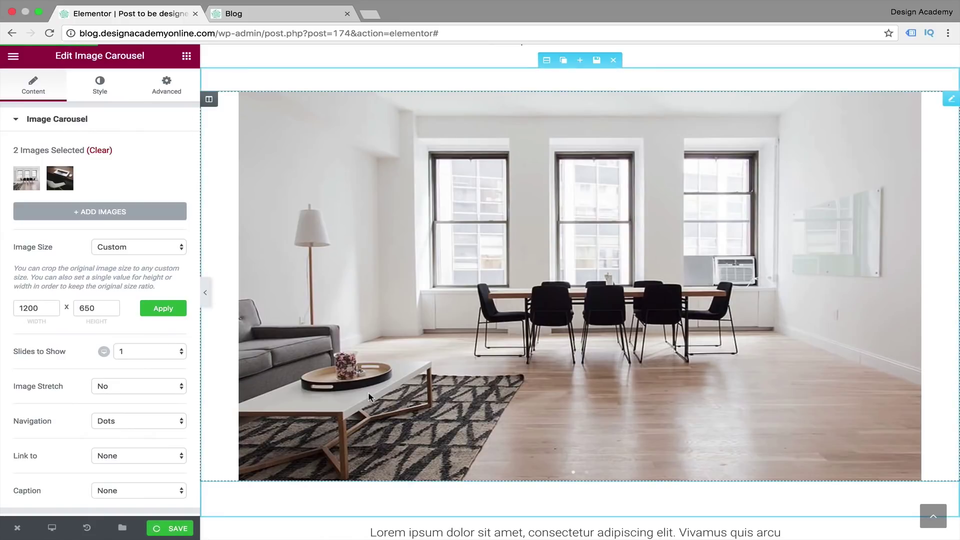
Step: View the live post in the other browser tab, examine its layout throughout, and return to the Blog page
click(302, 20)
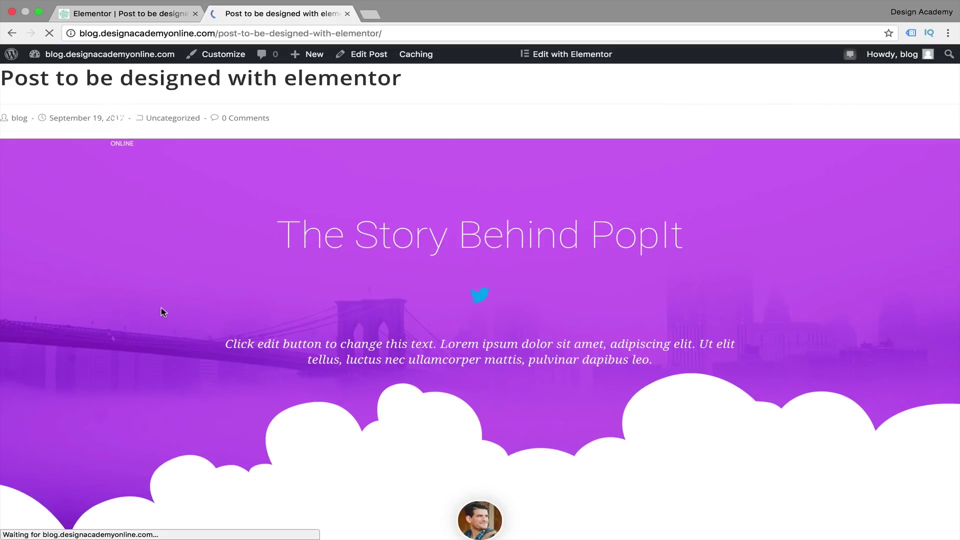
scroll(161, 311, down, 20)
scroll(161, 313, down, 12)
scroll(162, 312, up, 18)
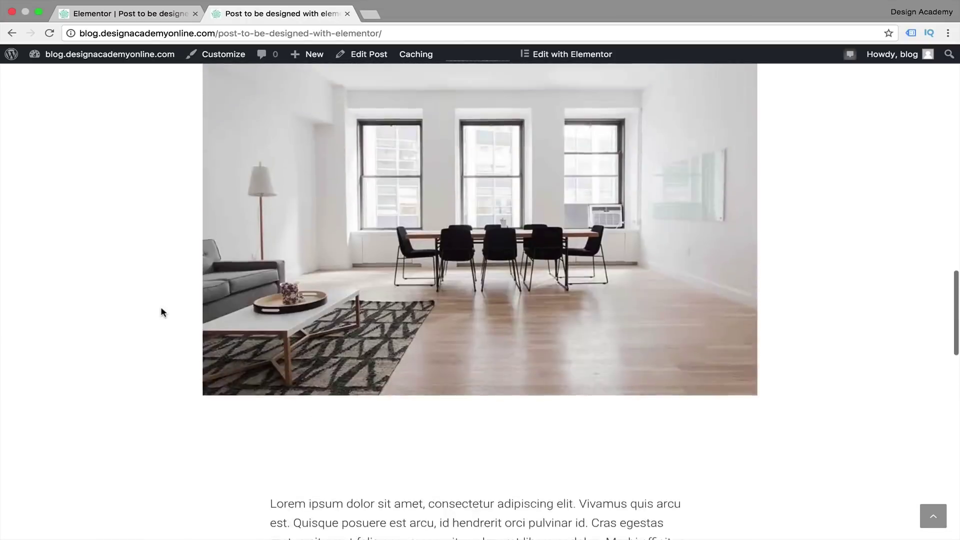
scroll(161, 313, up, 15)
scroll(187, 344, down, 20)
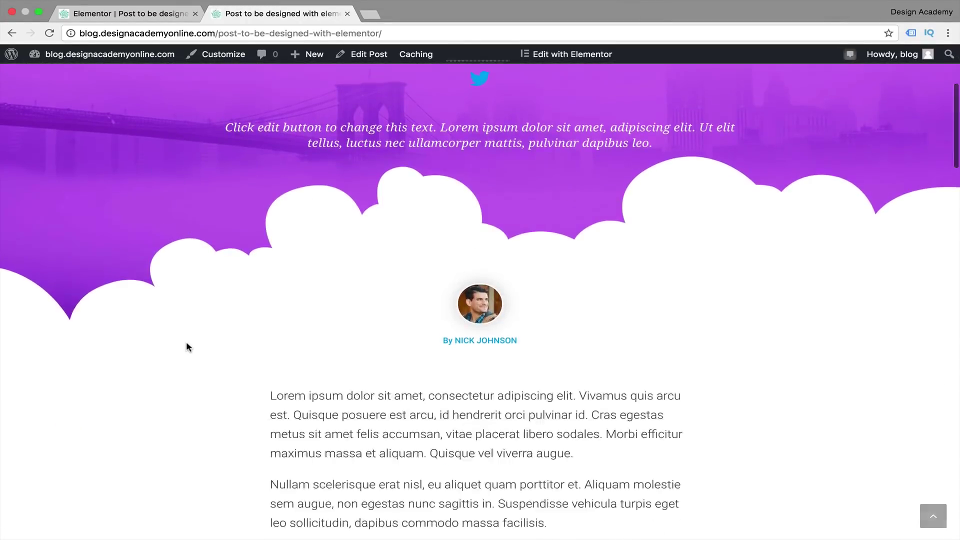
scroll(186, 345, down, 5)
scroll(186, 345, up, 20)
scroll(188, 348, down, 5)
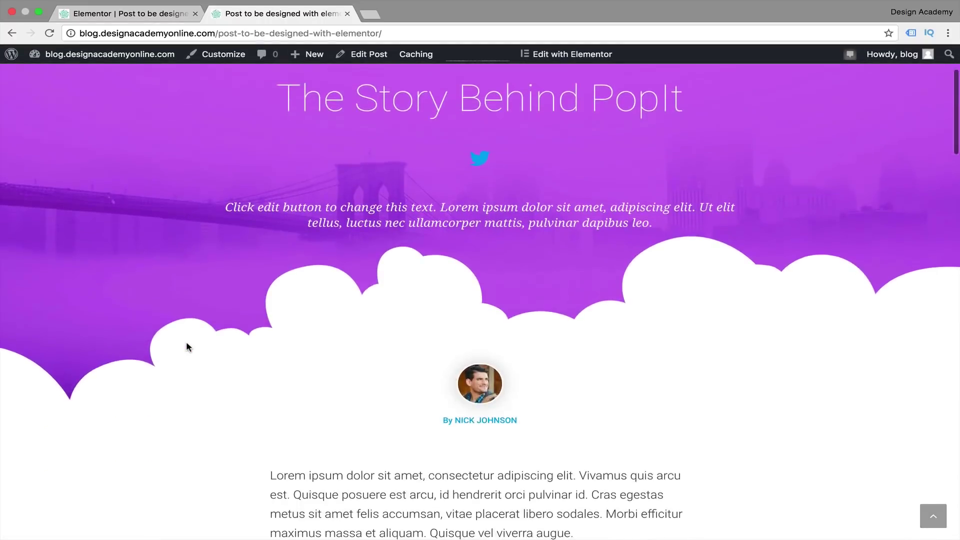
scroll(188, 346, up, 2)
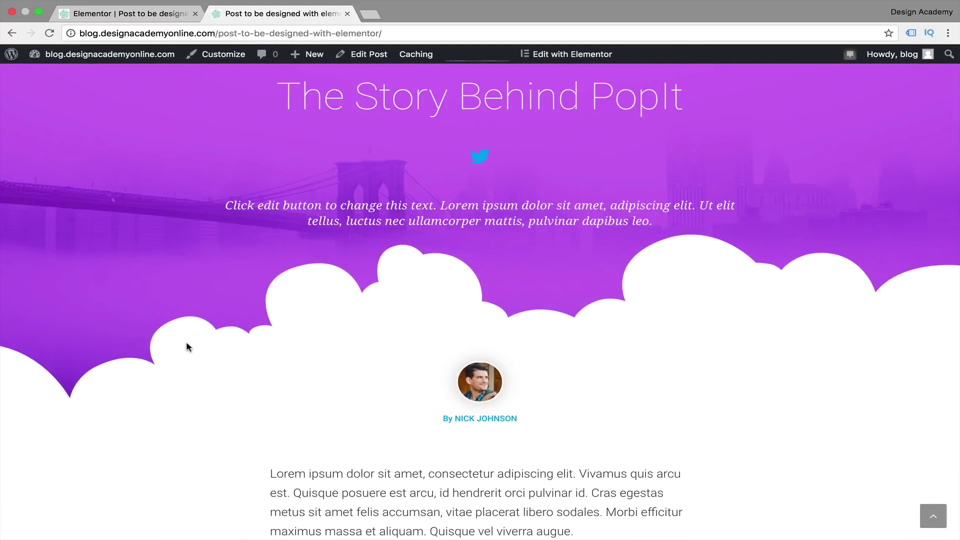
scroll(186, 344, down, 2)
scroll(189, 280, up, 2)
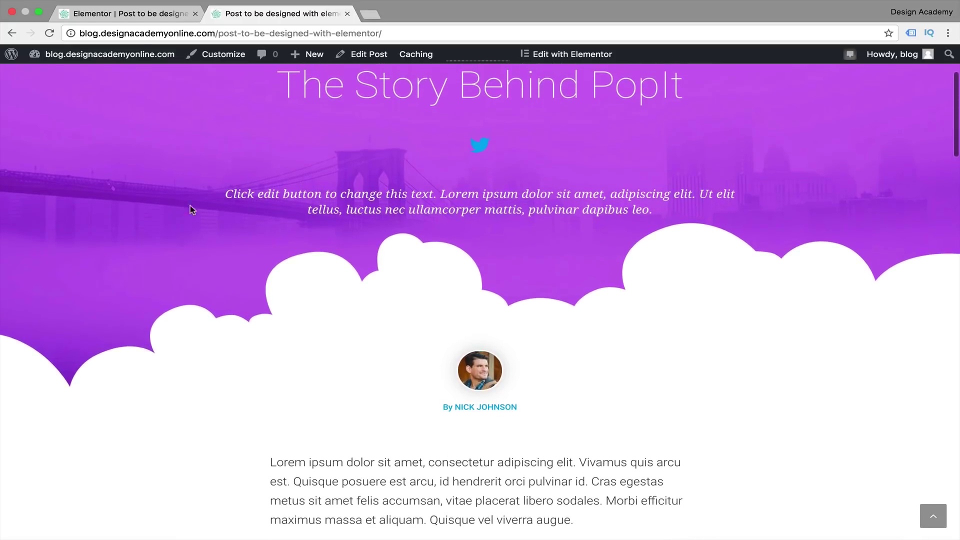
click(10, 34)
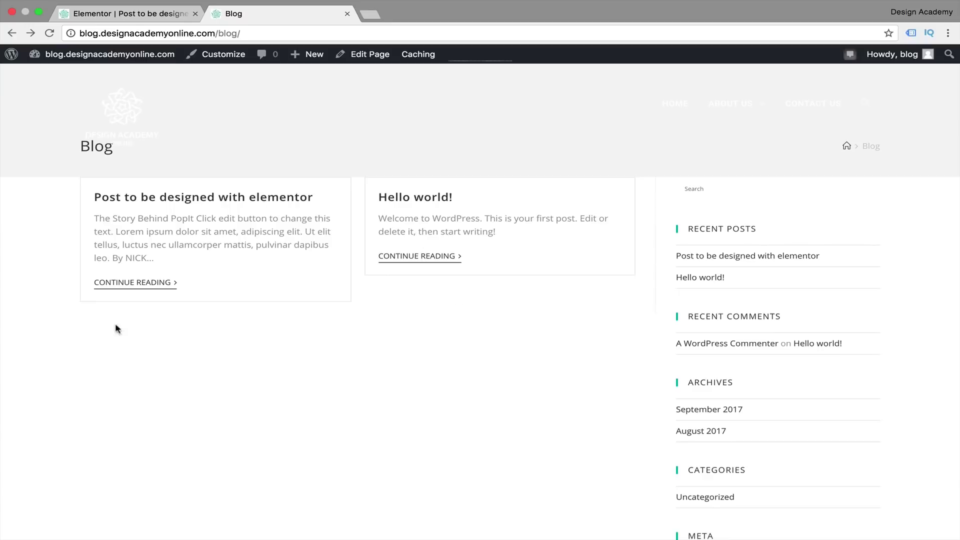
Step: Return to the Elementor editor's browser tab and exit the editor to the post's WordPress dashboard screen
click(151, 14)
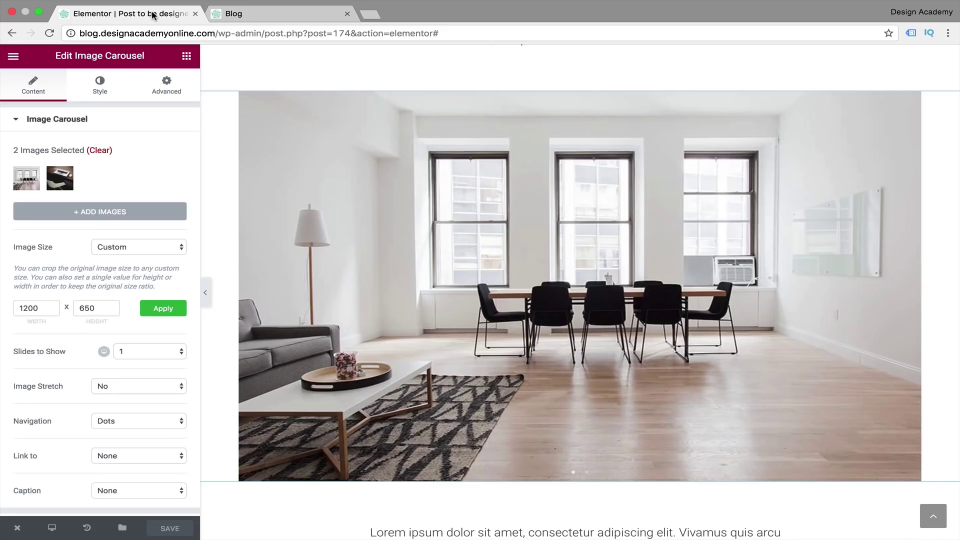
mouse_move(19, 532)
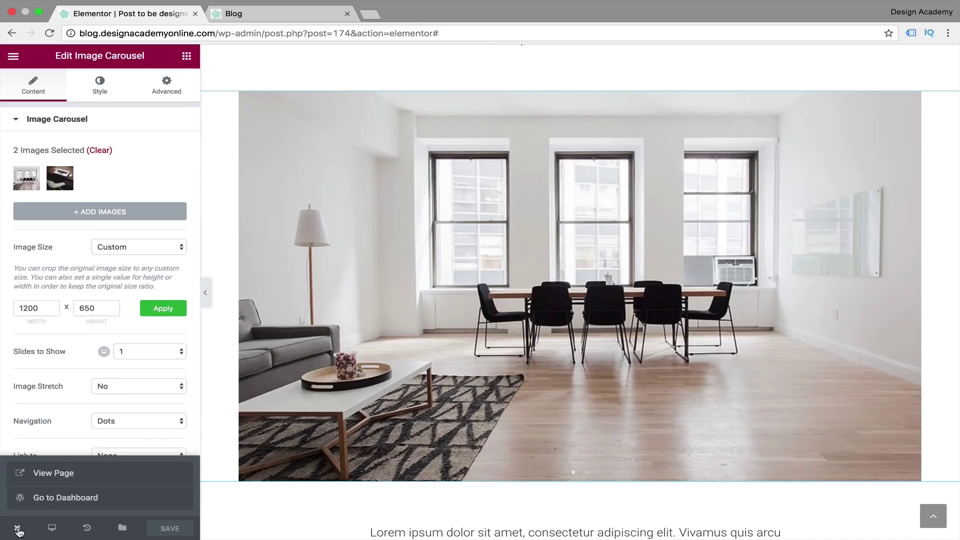
click(65, 499)
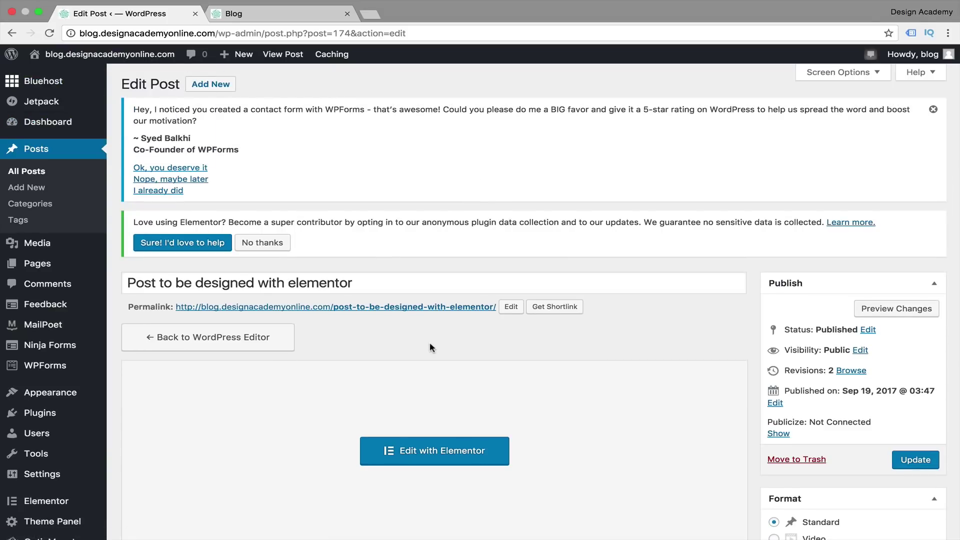
Step: Add the Blog page as the last item of the Main Menu and save the menu
scroll(350, 357, down, 1)
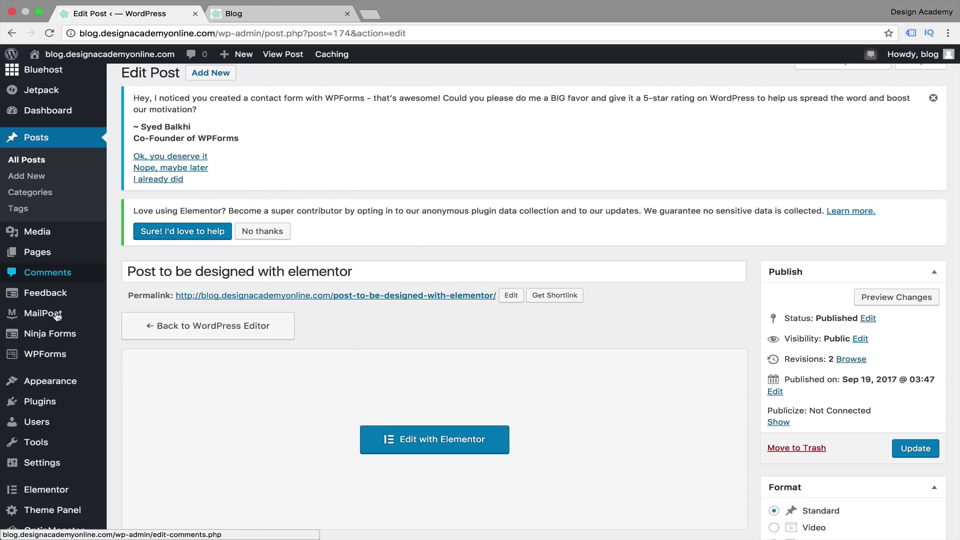
mouse_move(34, 383)
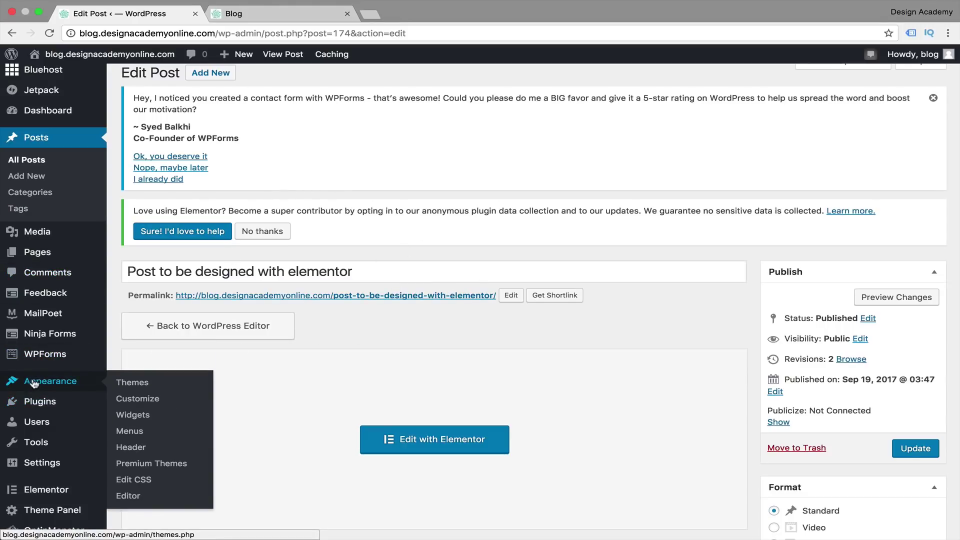
click(130, 433)
scroll(242, 187, down, 5)
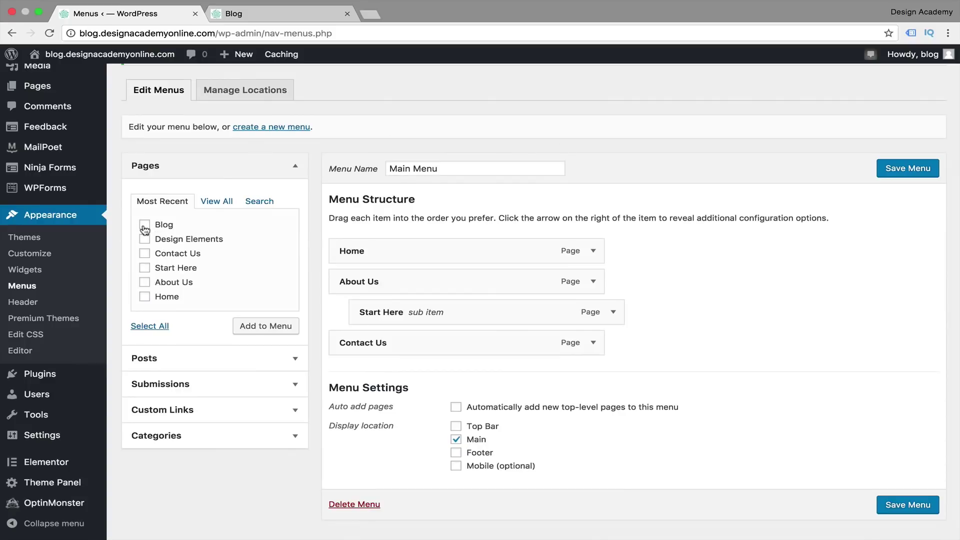
click(255, 334)
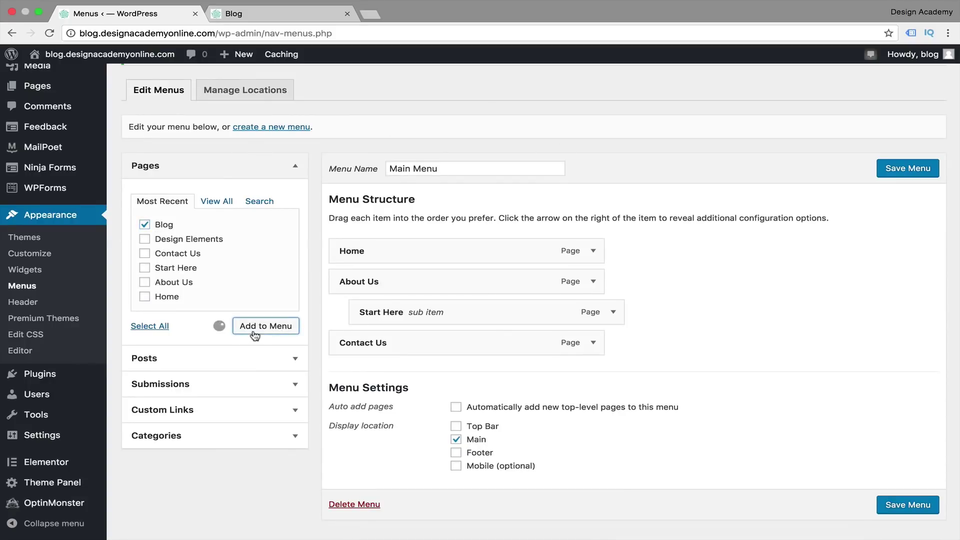
mouse_move(389, 375)
mouse_down()
mouse_move(382, 270)
mouse_move(398, 407)
mouse_move(378, 366)
mouse_move(419, 327)
mouse_move(452, 366)
mouse_move(448, 377)
mouse_move(391, 372)
mouse_up()
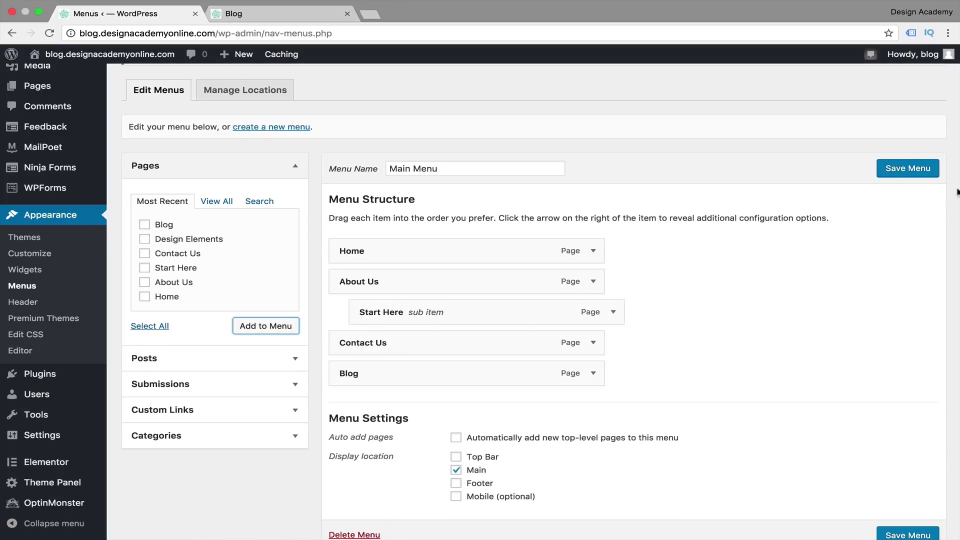
click(913, 168)
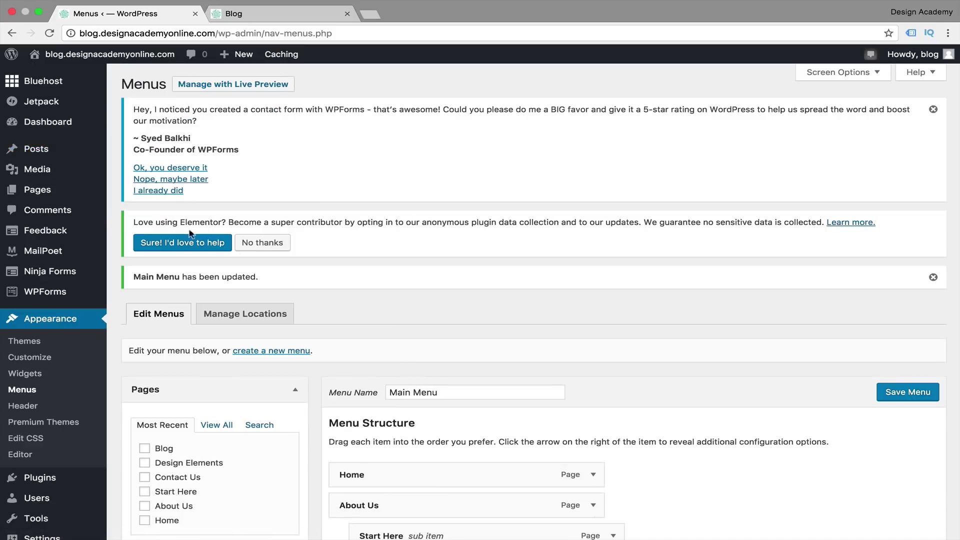
Step: Open "Post to be designed with elementor" for editing from the list of all posts
mouse_move(69, 160)
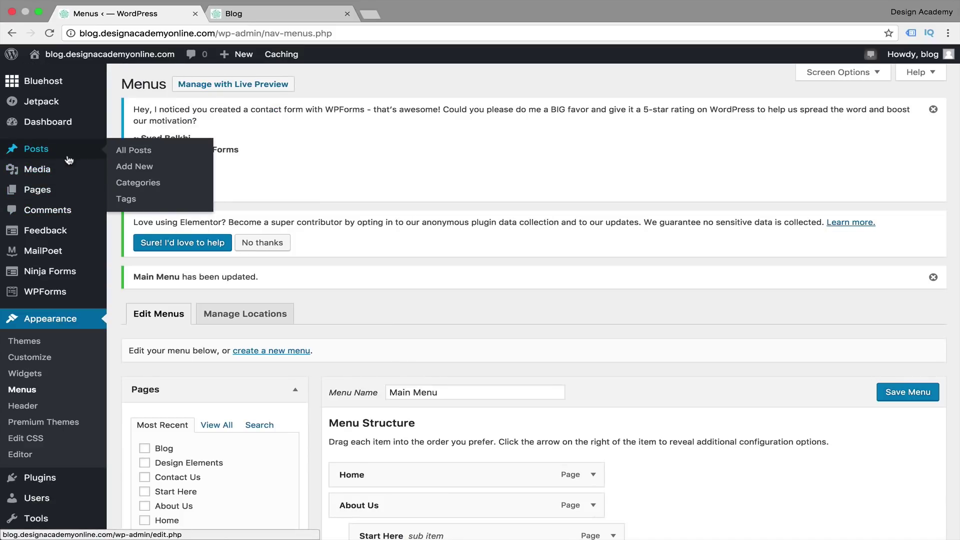
click(138, 183)
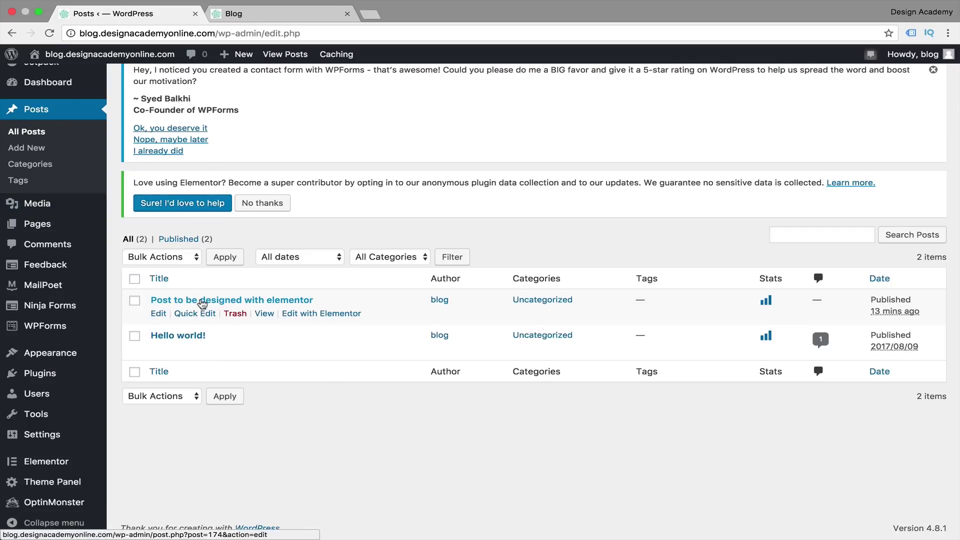
click(202, 304)
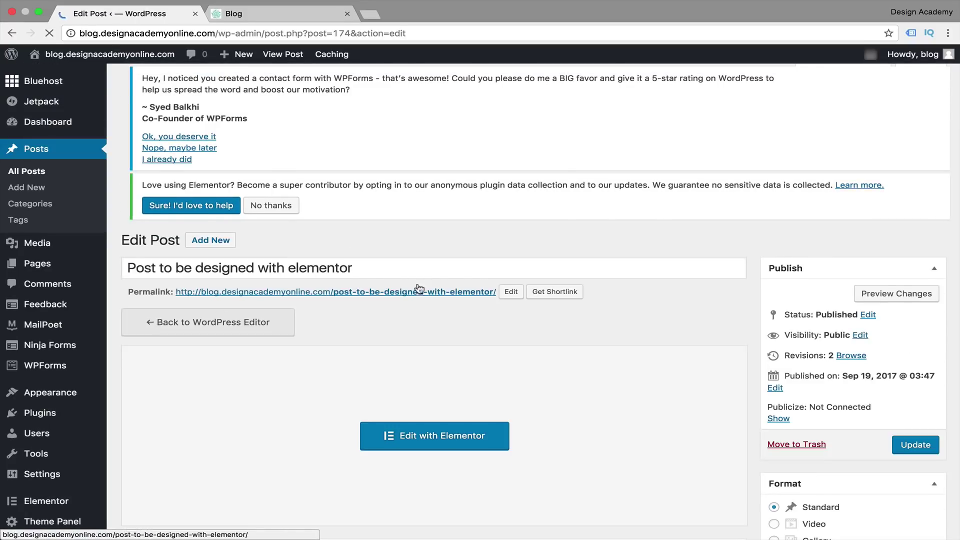
Step: Examine the post's format, OceanWP, category and tag settings and its template options, keeping Default Template
scroll(473, 326, down, 5)
scroll(472, 325, down, 4)
scroll(655, 279, down, 3)
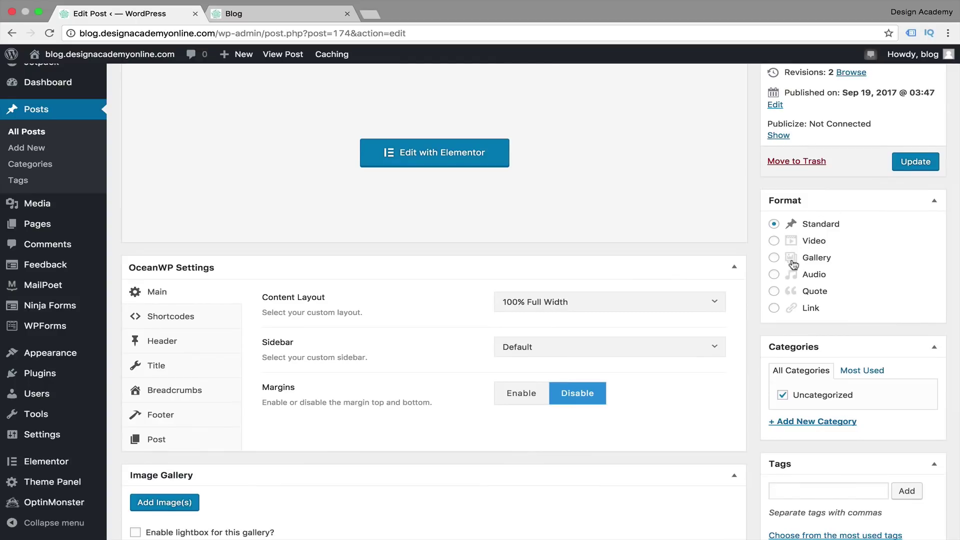
scroll(716, 350, down, 5)
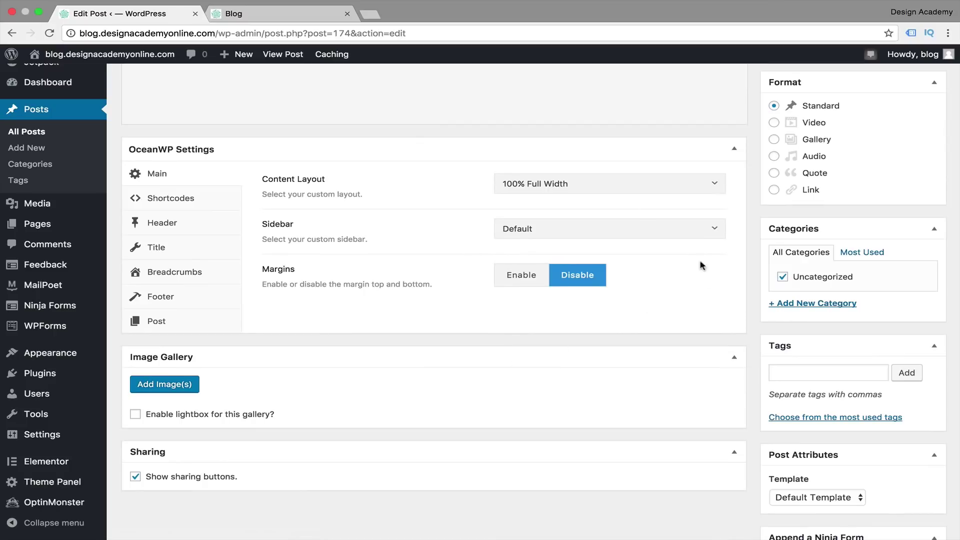
scroll(719, 349, down, 3)
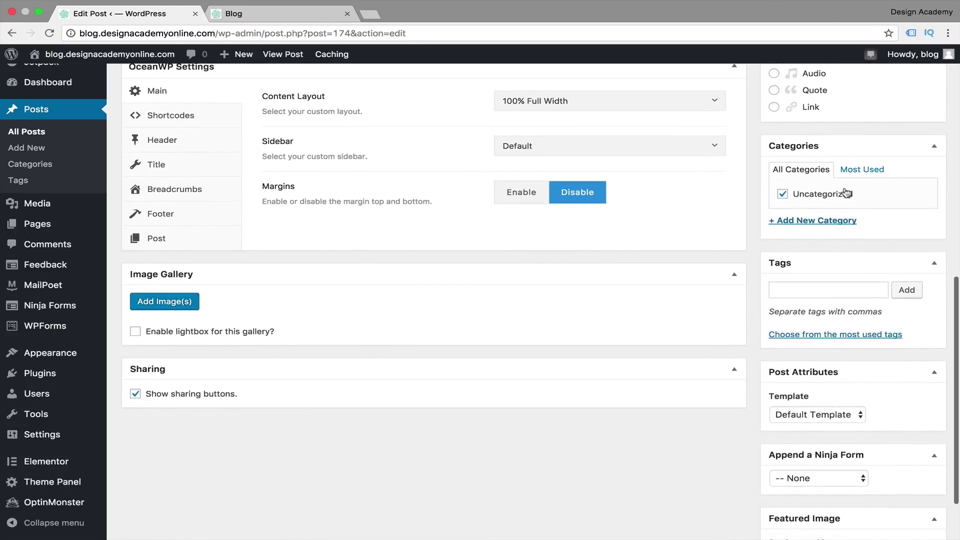
scroll(681, 337, down, 3)
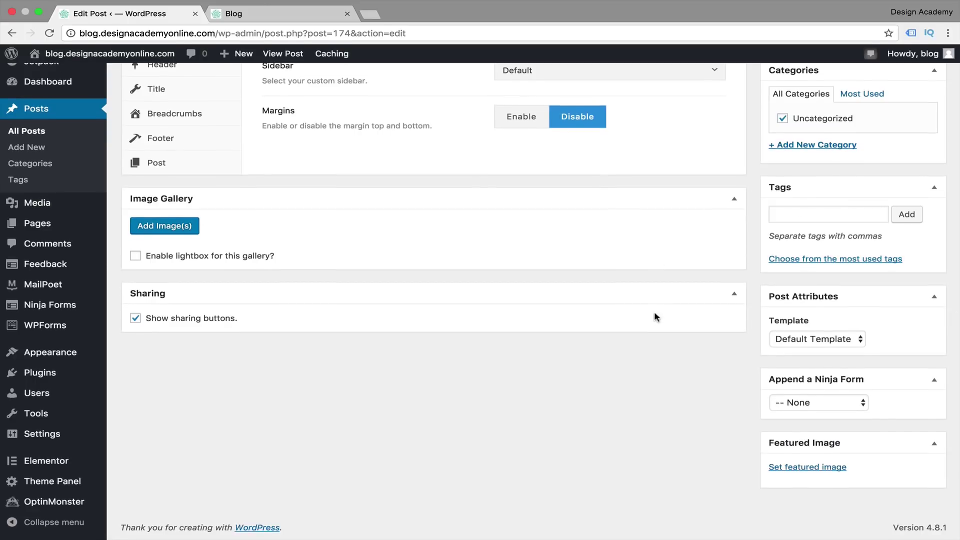
click(861, 342)
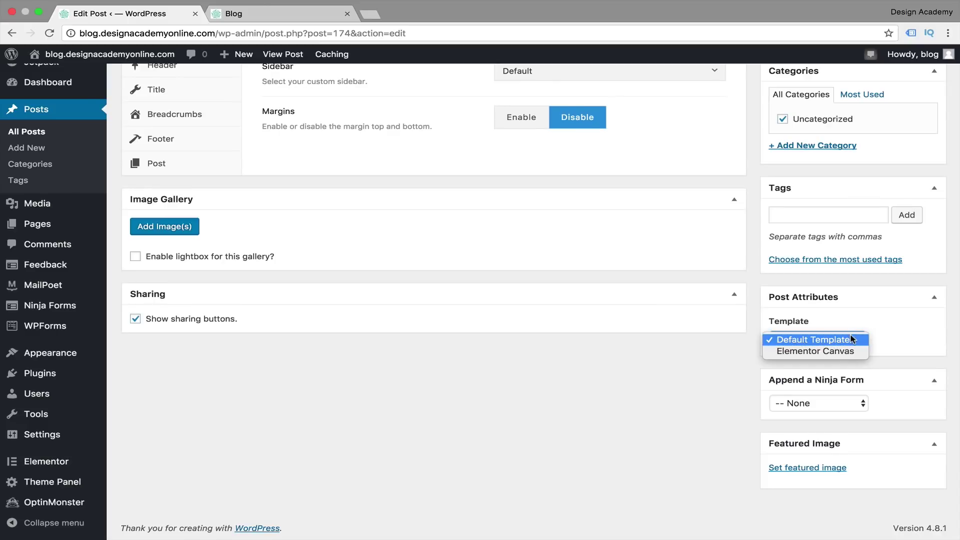
click(814, 331)
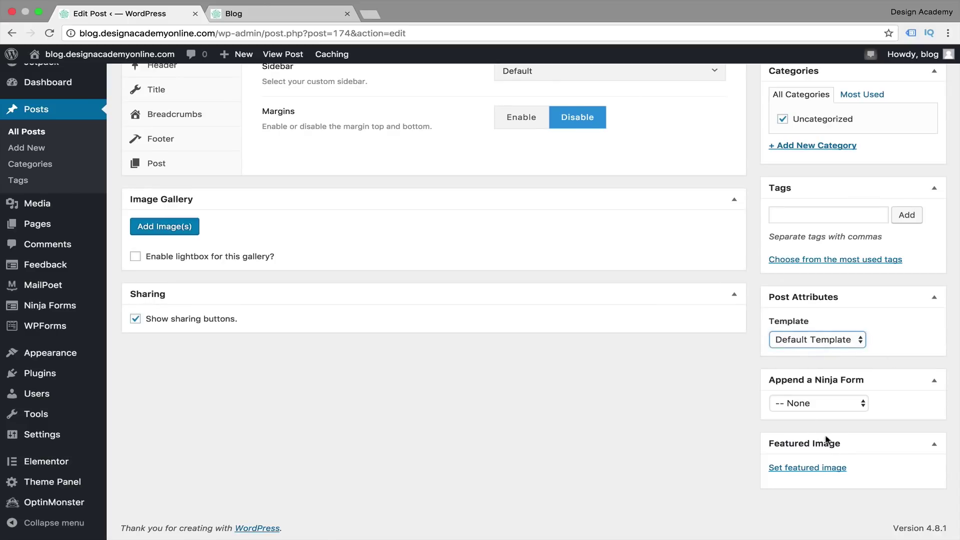
Step: Set the snowy orange house picture from the media library as the post's featured image and update the post
click(801, 469)
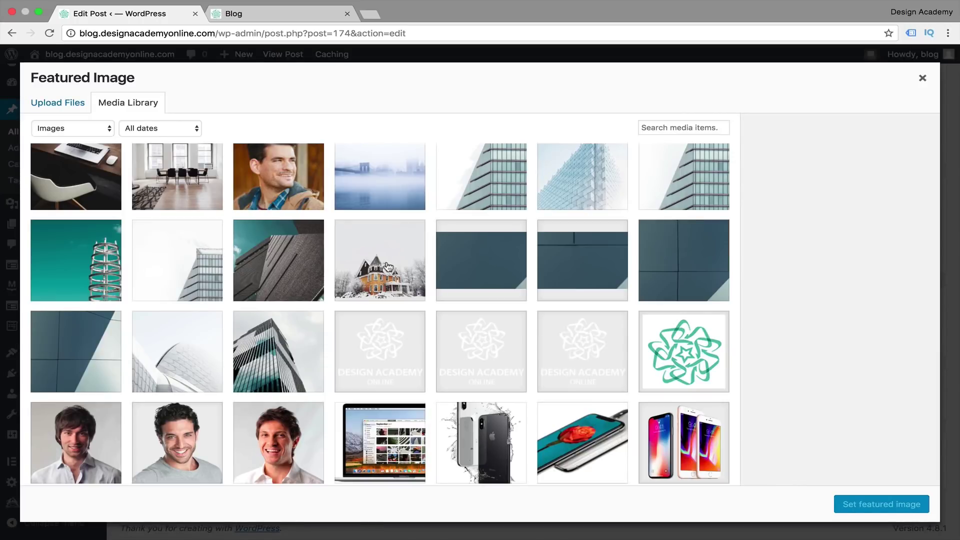
click(388, 266)
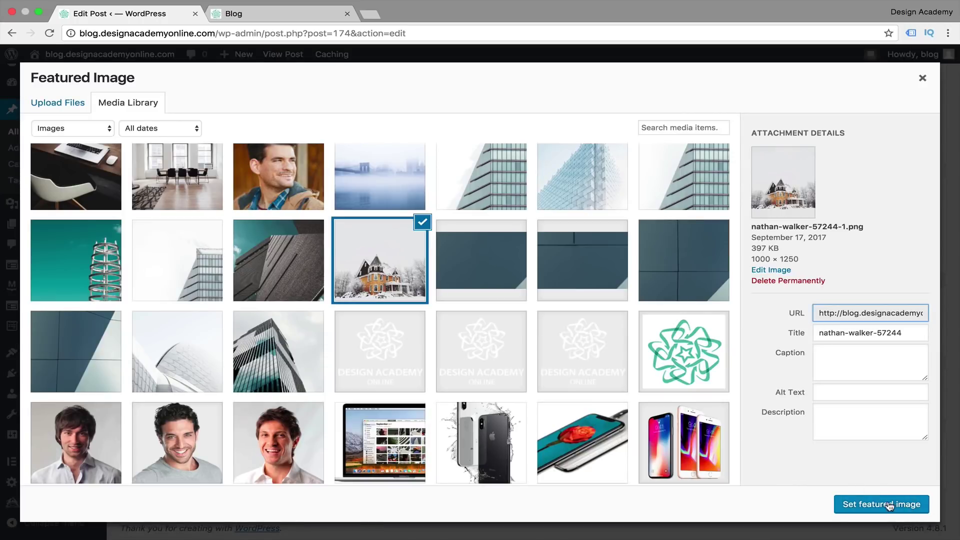
click(890, 505)
scroll(625, 452, down, 4)
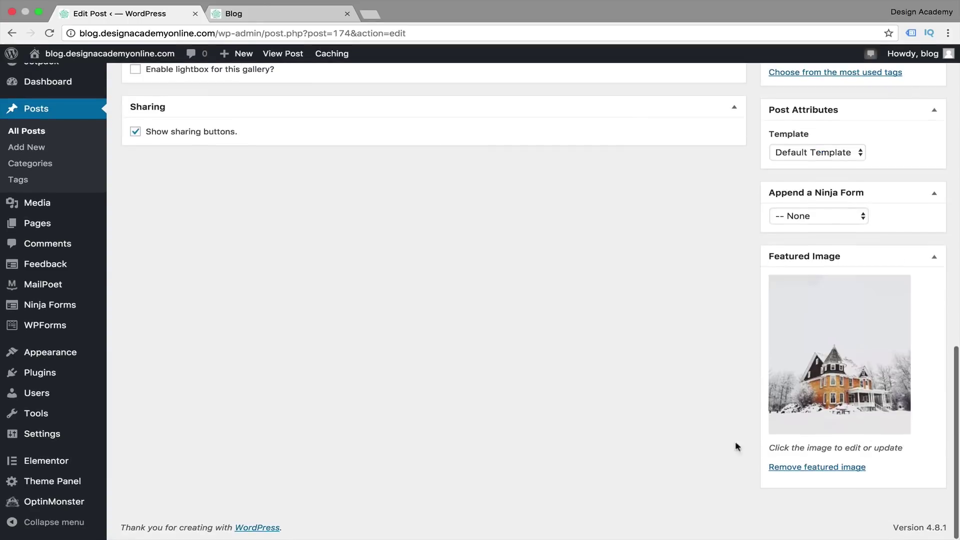
scroll(497, 270, up, 10)
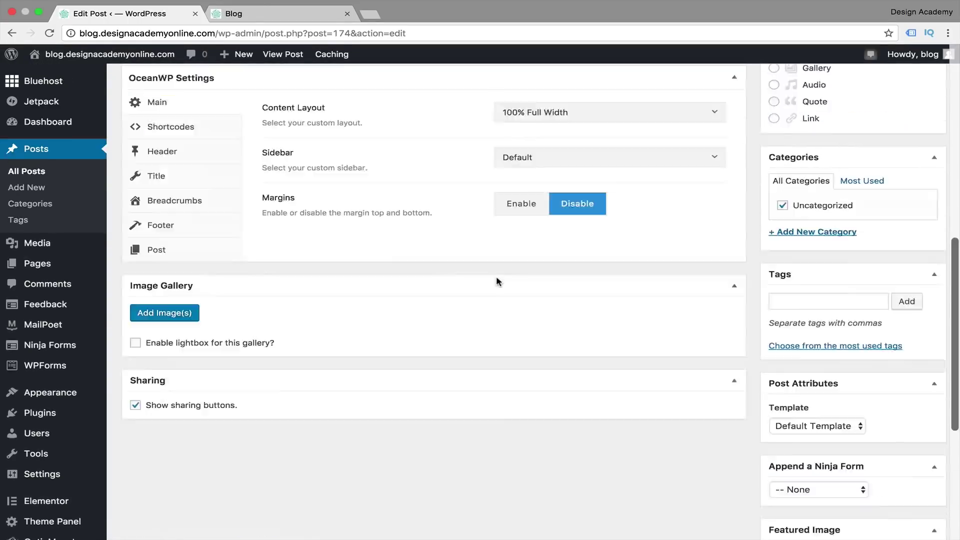
scroll(497, 281, down, 3)
click(915, 323)
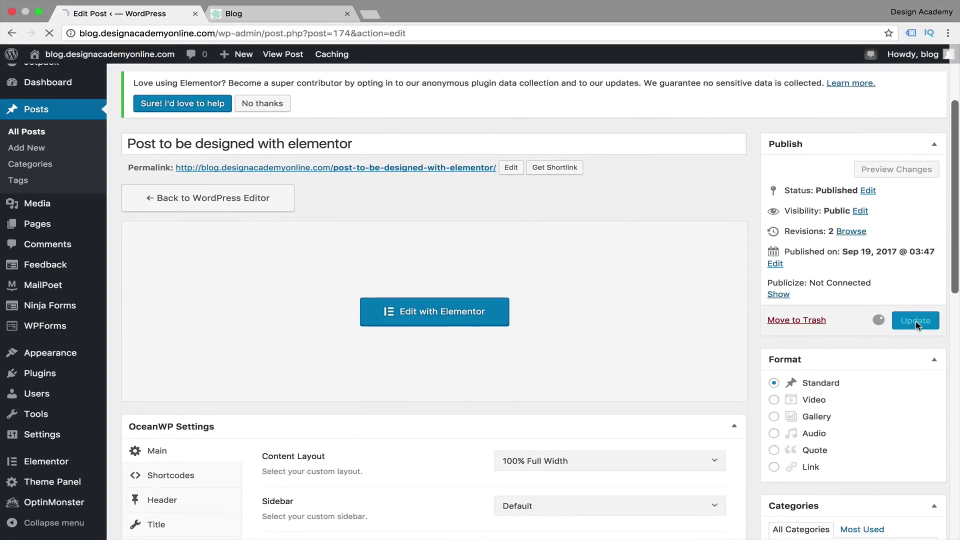
Step: Reload the live Blog page to check the post's featured image, and return to the dashboard's browser tab
click(267, 12)
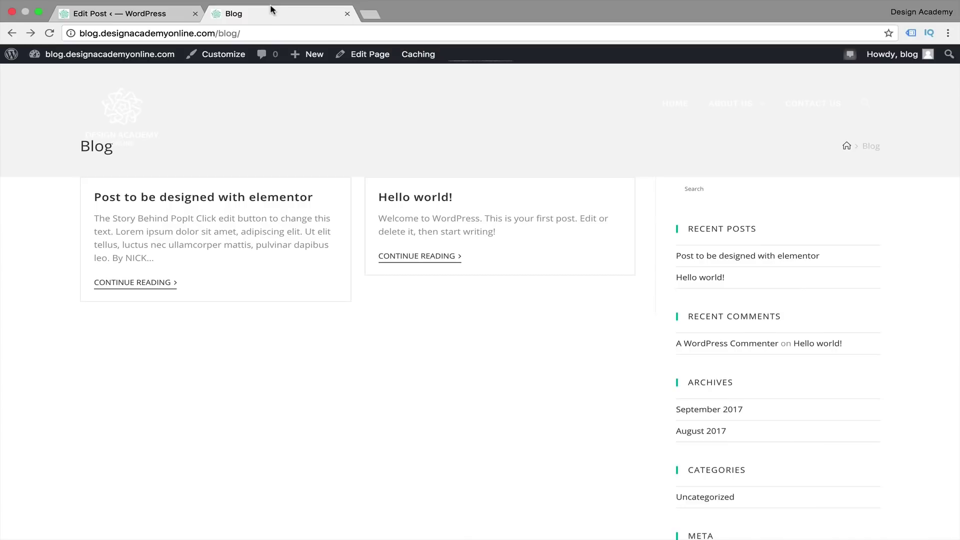
click(49, 33)
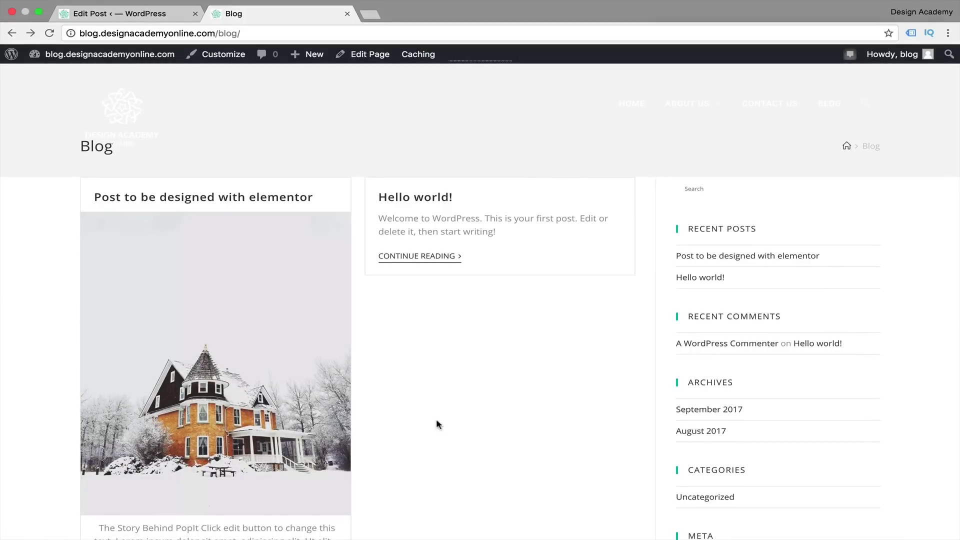
click(127, 15)
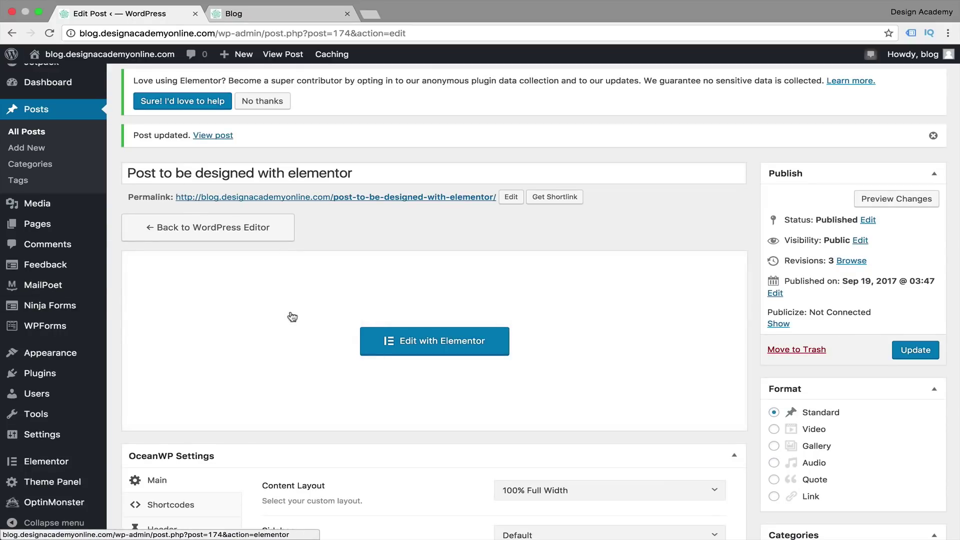
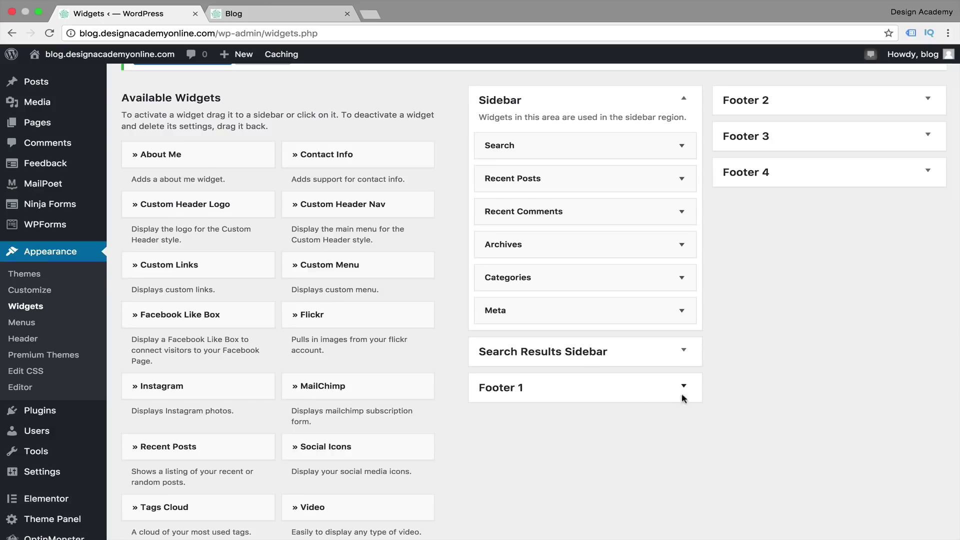
Step: Expand the Footer 1 widget area on the Widgets screen and look over its contents and the available widgets
scroll(700, 395, down, 2)
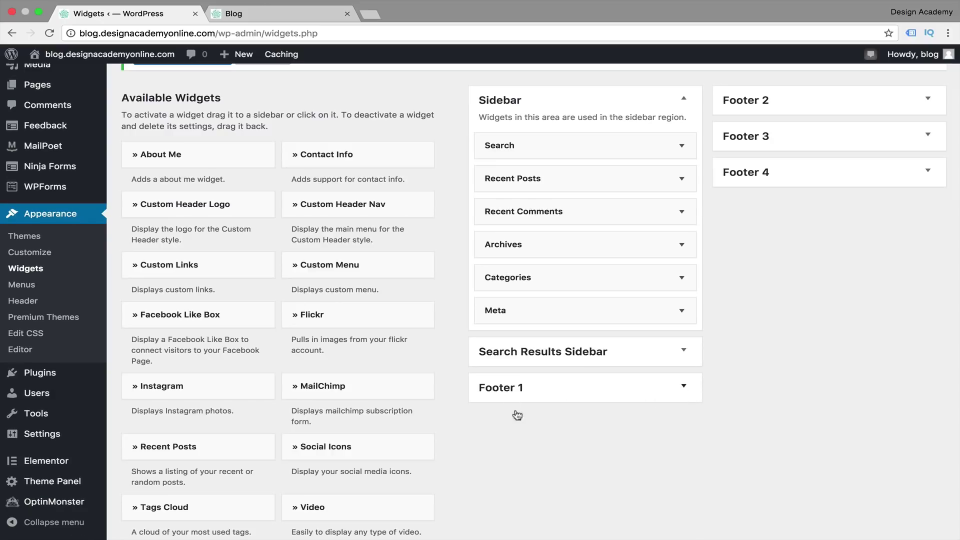
click(685, 388)
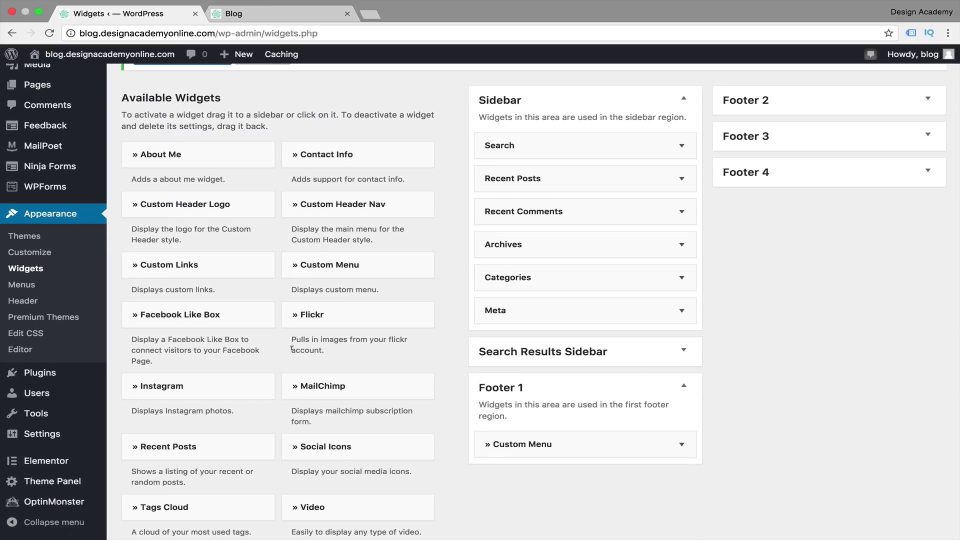
scroll(581, 460, down, 1)
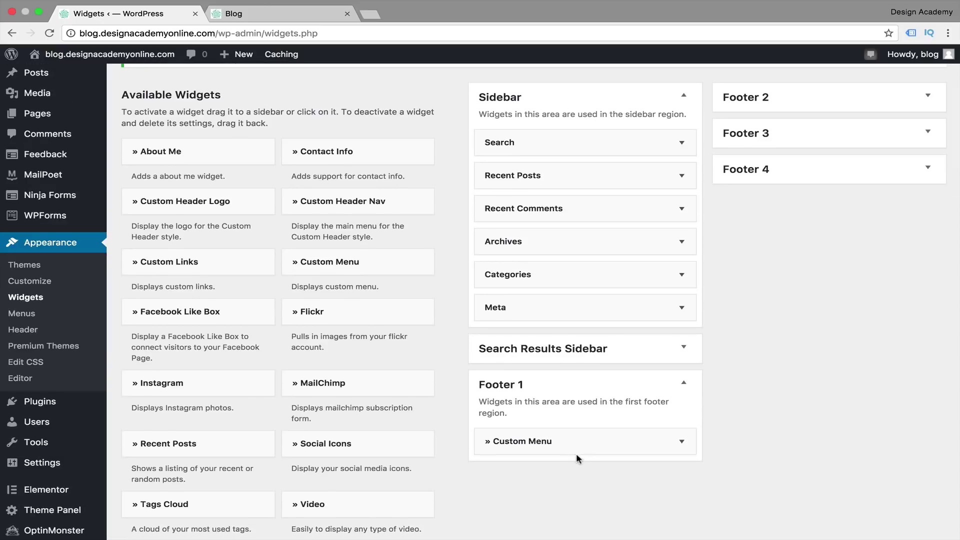
mouse_move(580, 442)
mouse_down()
mouse_move(547, 440)
mouse_move(510, 456)
mouse_move(281, 416)
mouse_move(398, 435)
mouse_move(592, 437)
mouse_move(581, 445)
mouse_up()
drag(350, 447, 335, 395)
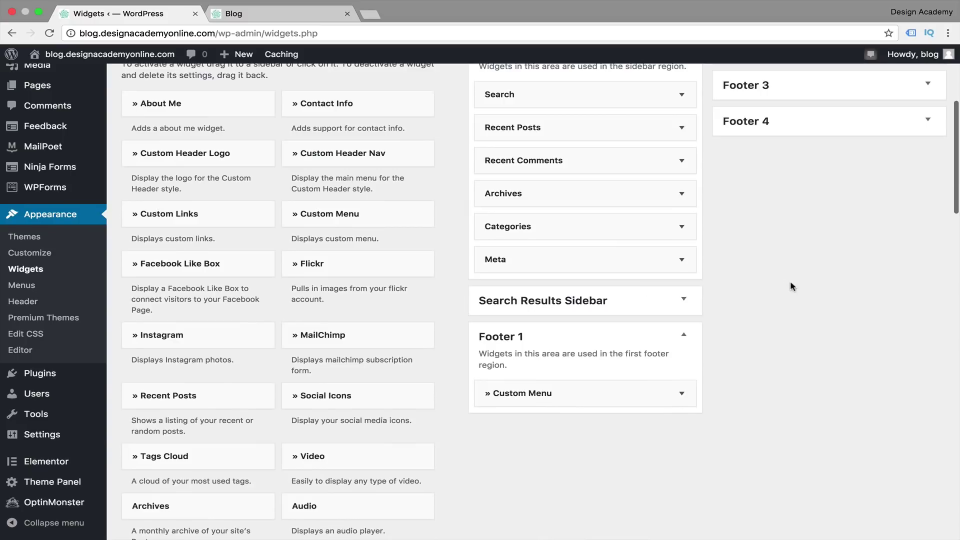
scroll(791, 287, up, 3)
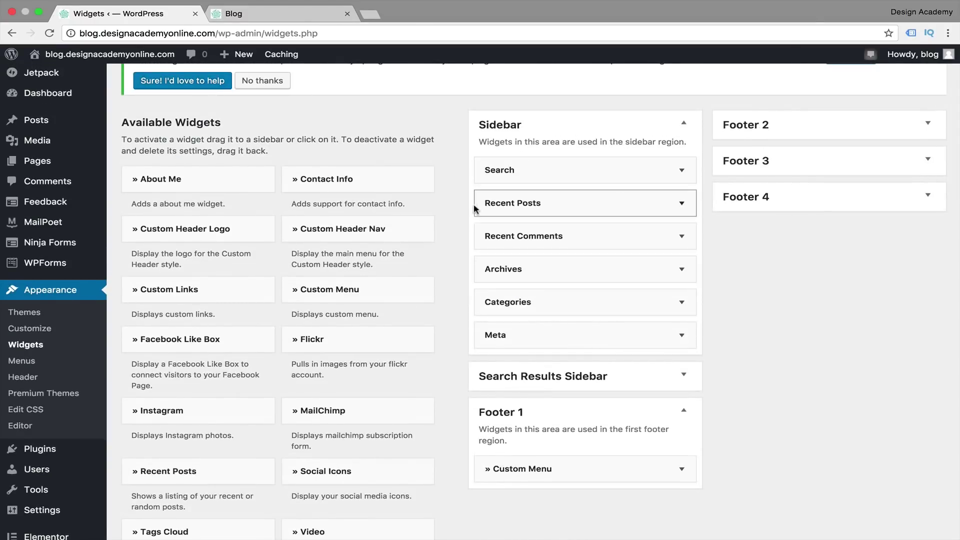
Step: Switch to the live Blog page and review its post entries and sidebar widgets
click(257, 16)
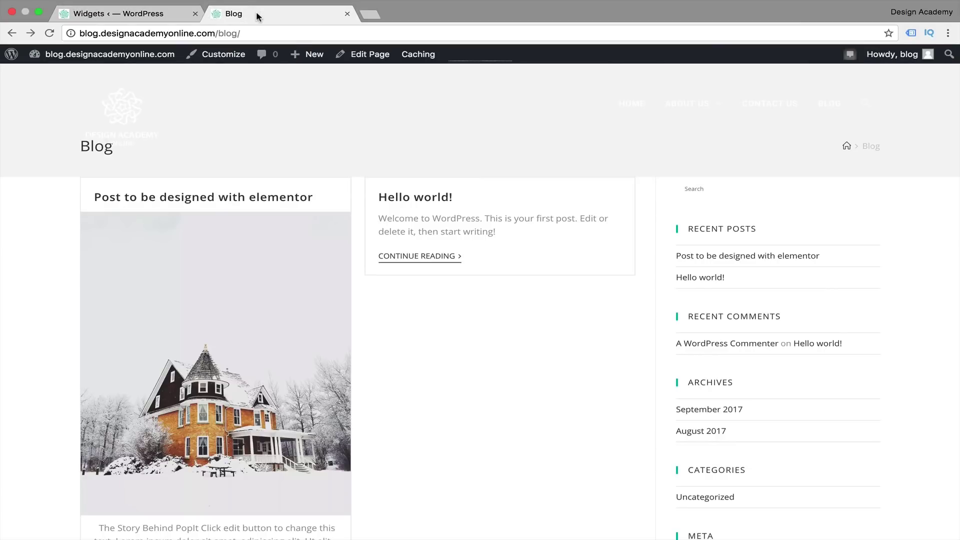
scroll(520, 343, down, 2)
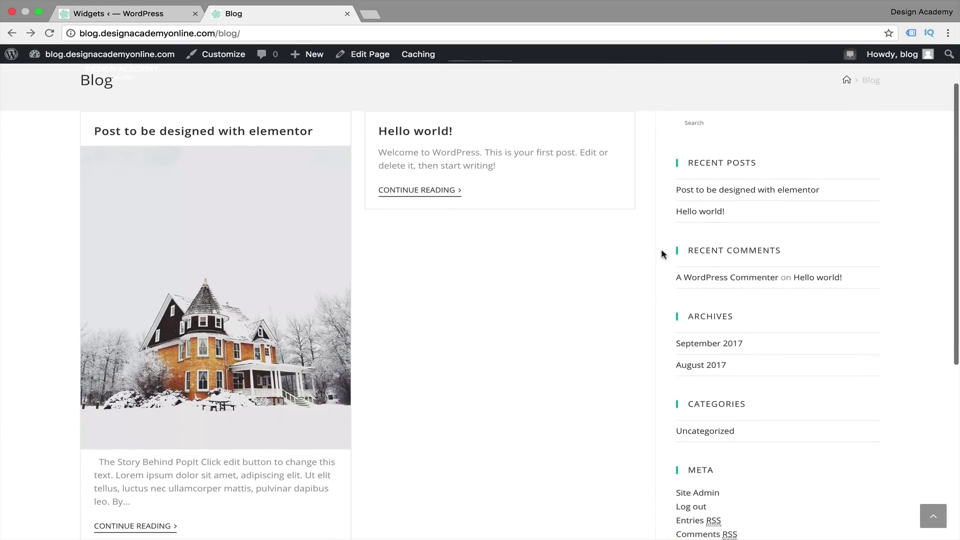
scroll(652, 287, down, 1)
mouse_move(588, 538)
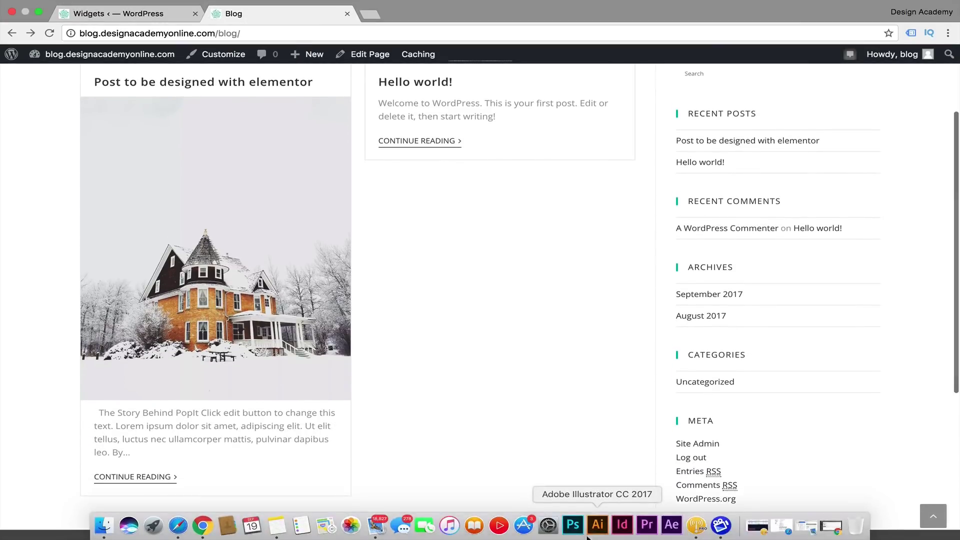
Step: Return to the Widgets screen and delete the Meta, Categories, Archives and Recent Comments widgets from the Sidebar area
scroll(541, 395, down, 1)
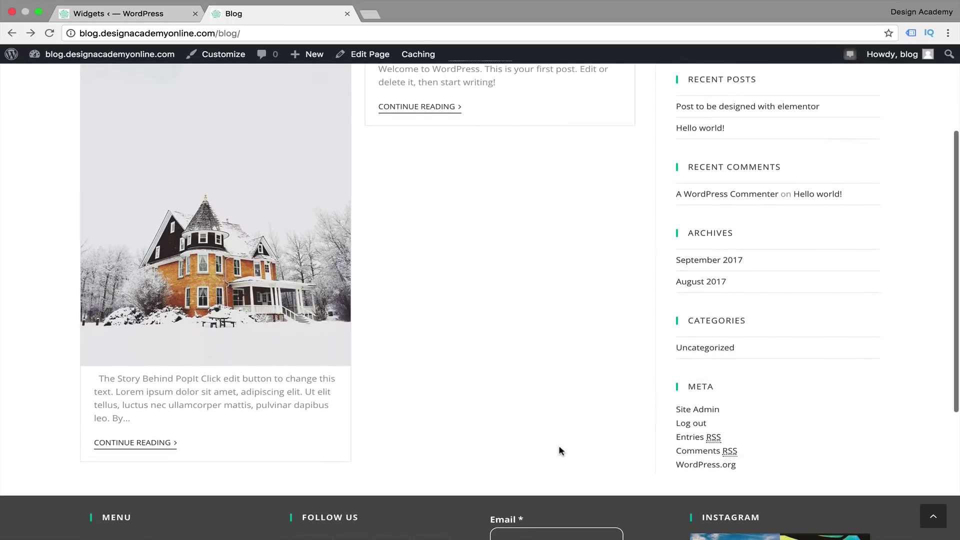
scroll(562, 425, up, 2)
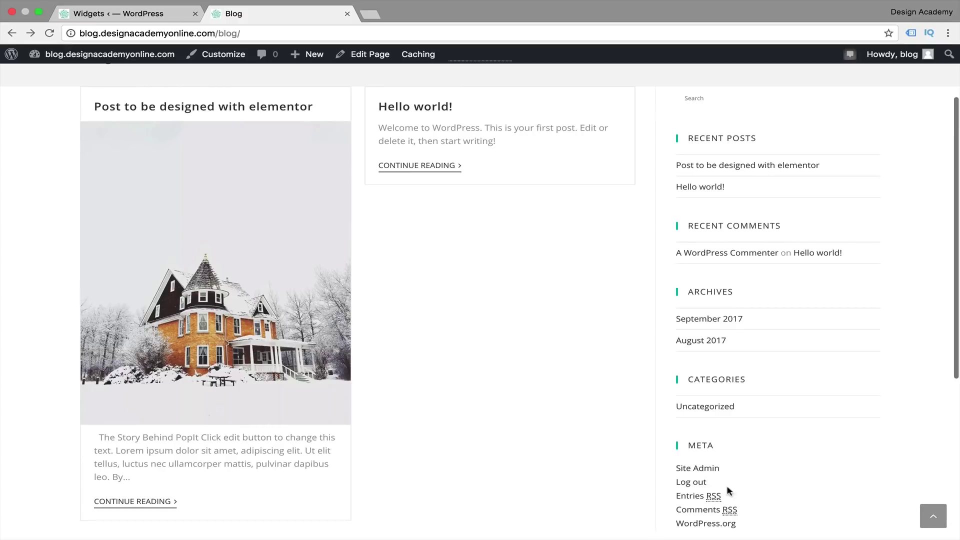
click(125, 13)
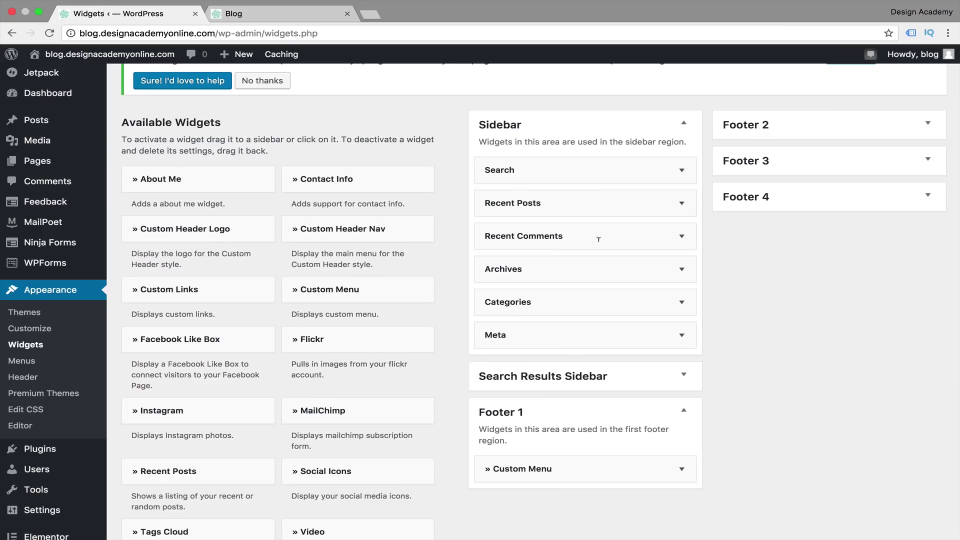
click(682, 336)
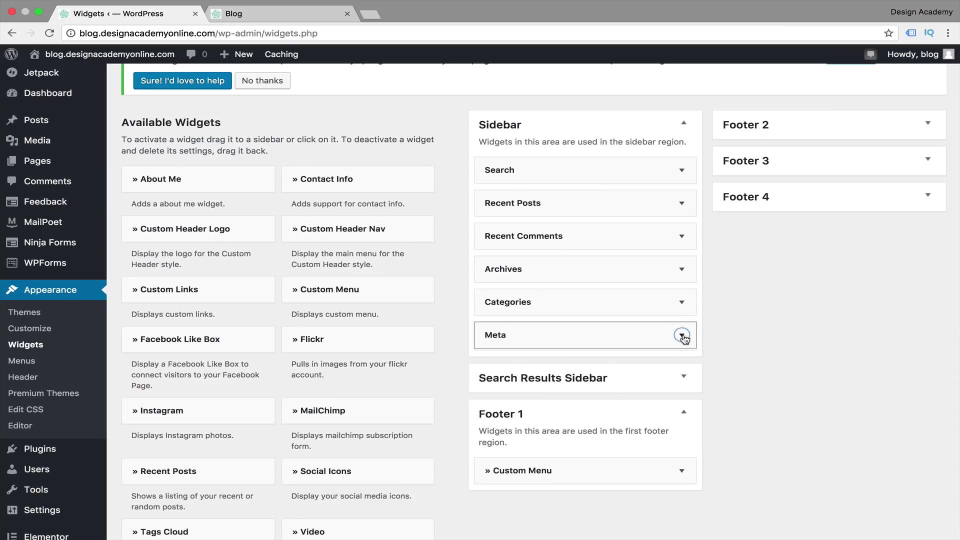
click(503, 398)
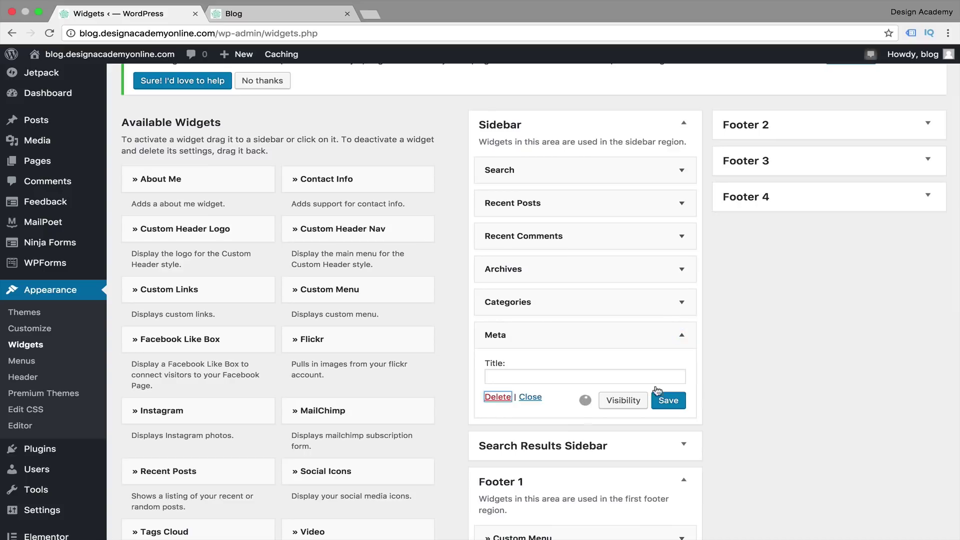
click(684, 303)
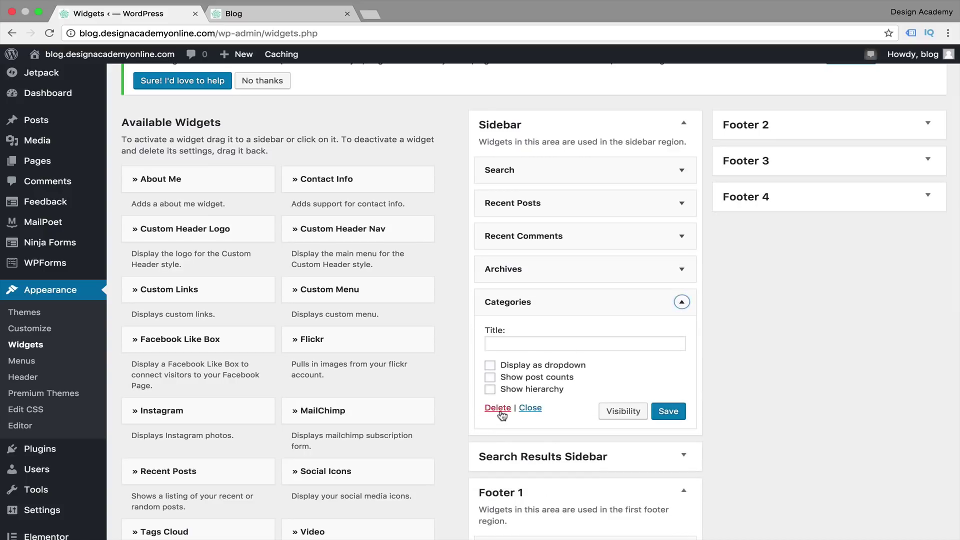
click(500, 409)
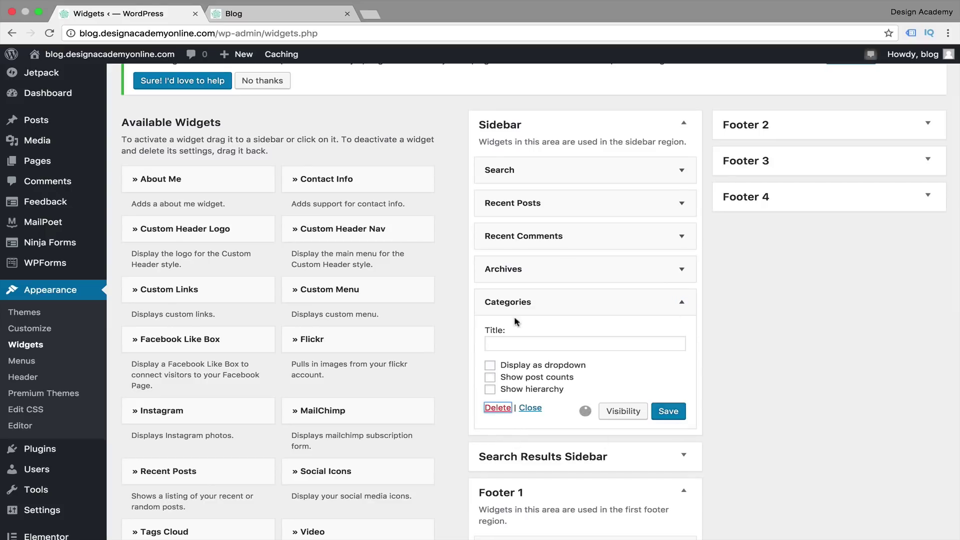
click(681, 269)
click(499, 363)
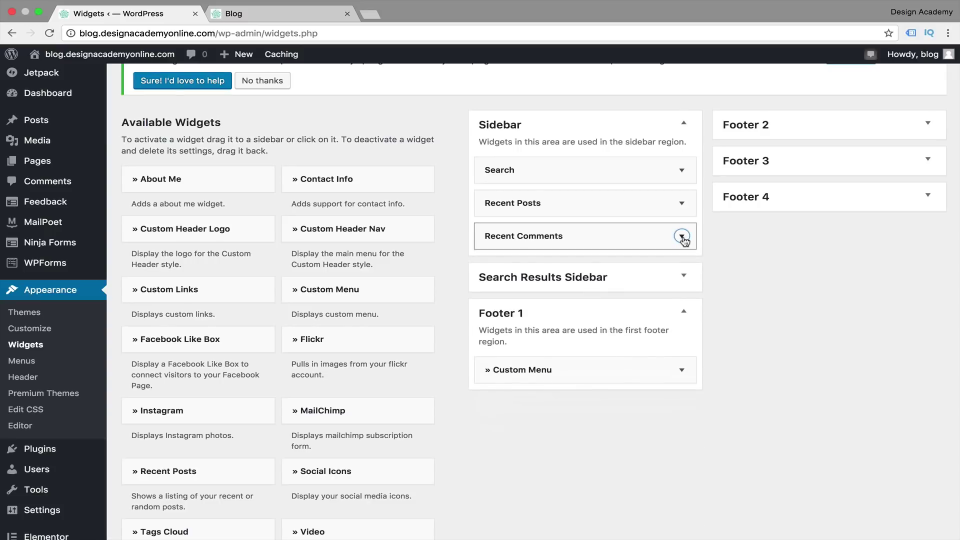
click(683, 237)
click(496, 324)
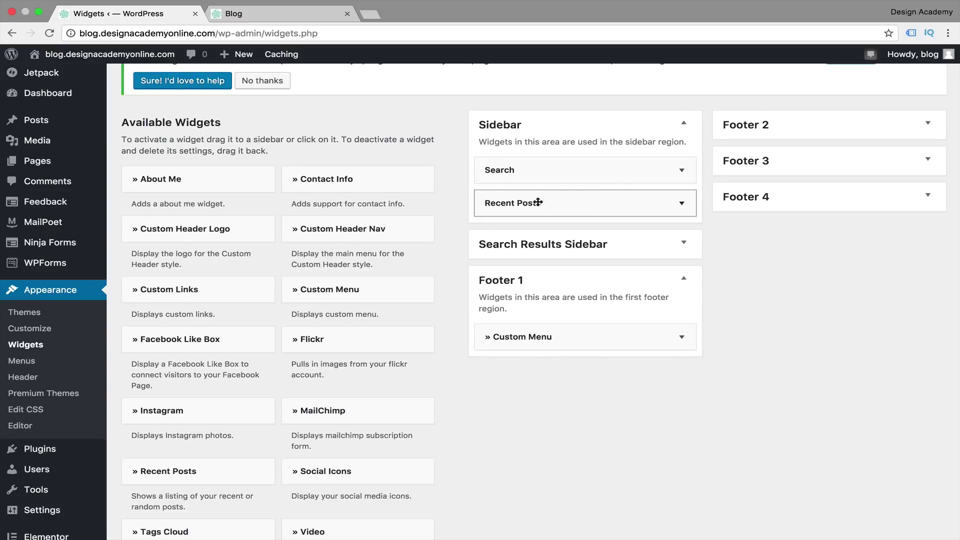
Step: Add a Social Icons widget to the Search Results Sidebar and check its style options, keeping Light
scroll(537, 202, up, 3)
scroll(464, 233, down, 5)
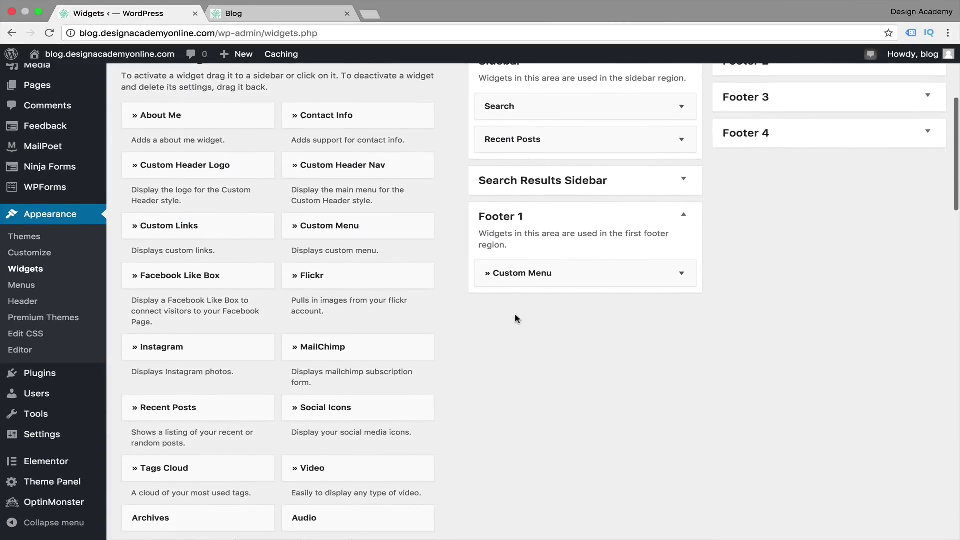
drag(315, 402, 515, 199)
scroll(814, 264, down, 3)
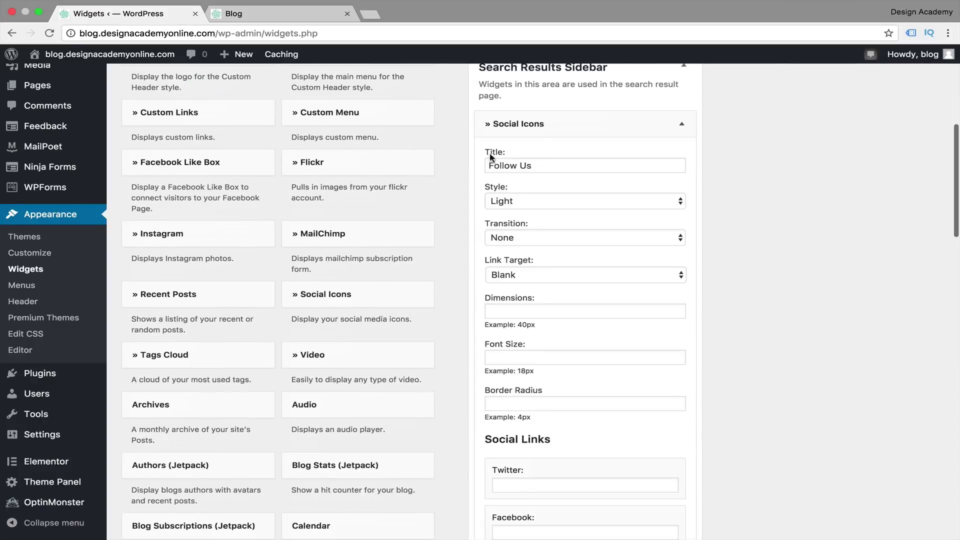
click(665, 203)
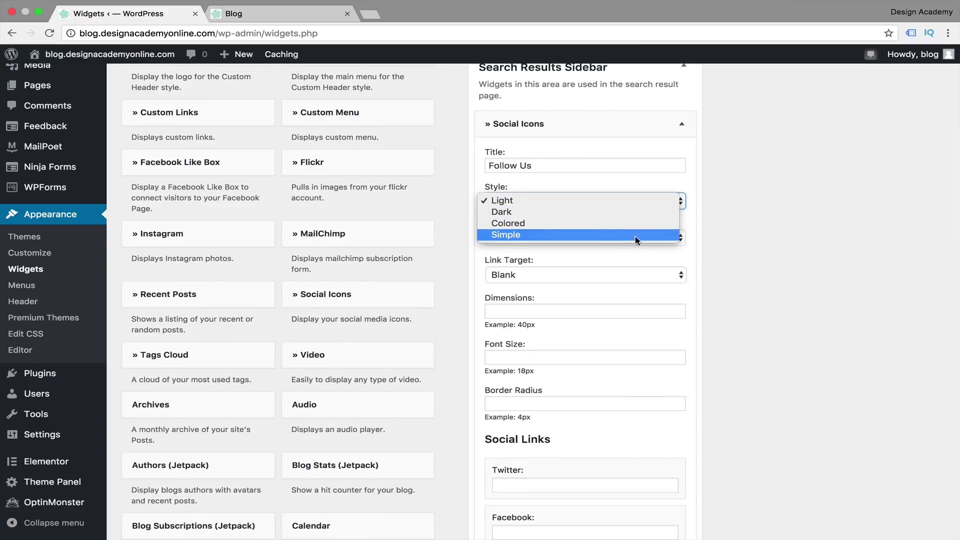
click(757, 242)
Step: Set the Facebook and Twitter links of the Social Icons widget to # and save the widget
scroll(772, 295, down, 5)
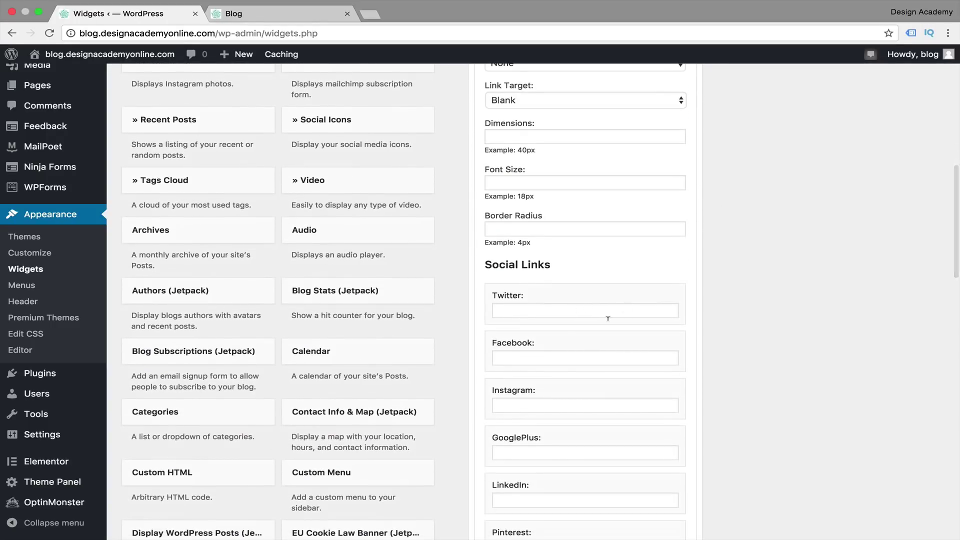
scroll(621, 296, down, 2)
click(602, 288)
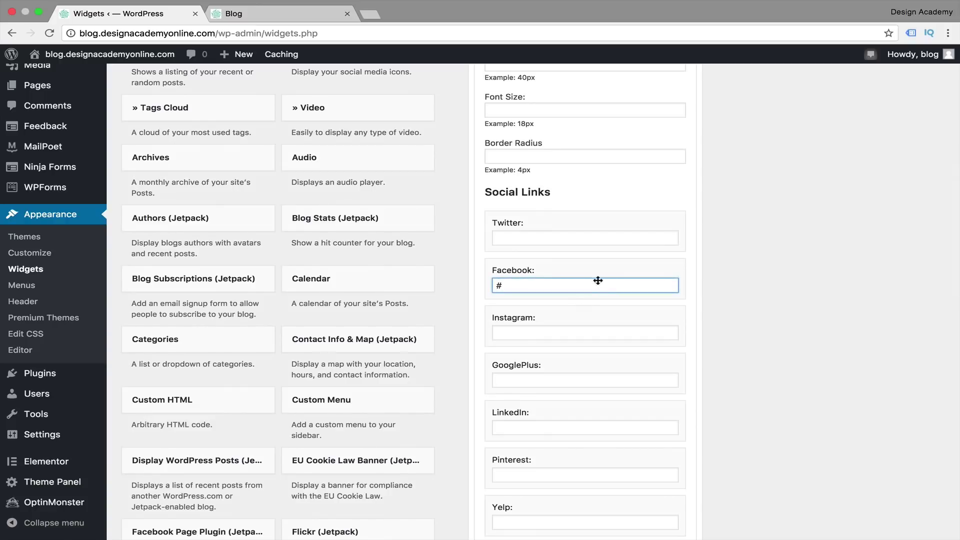
click(577, 238)
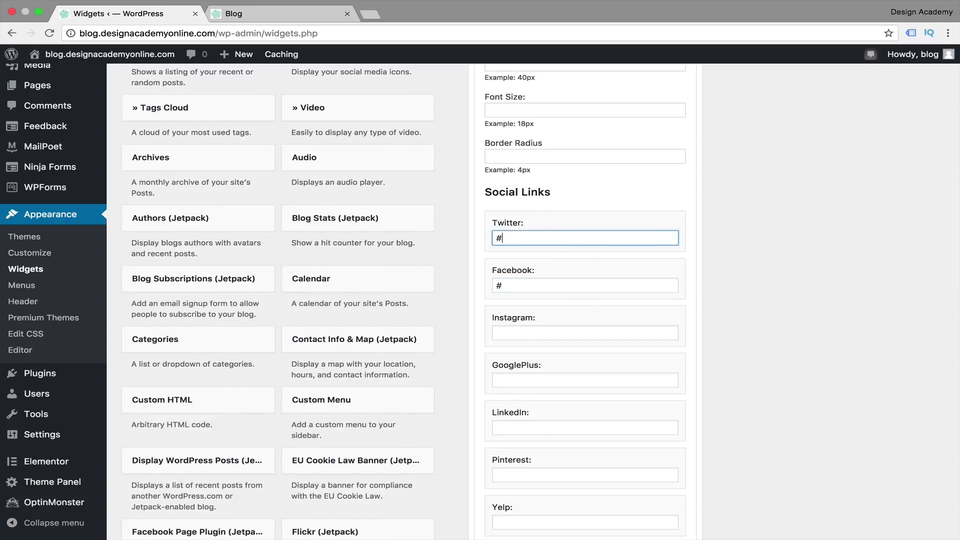
scroll(713, 310, down, 15)
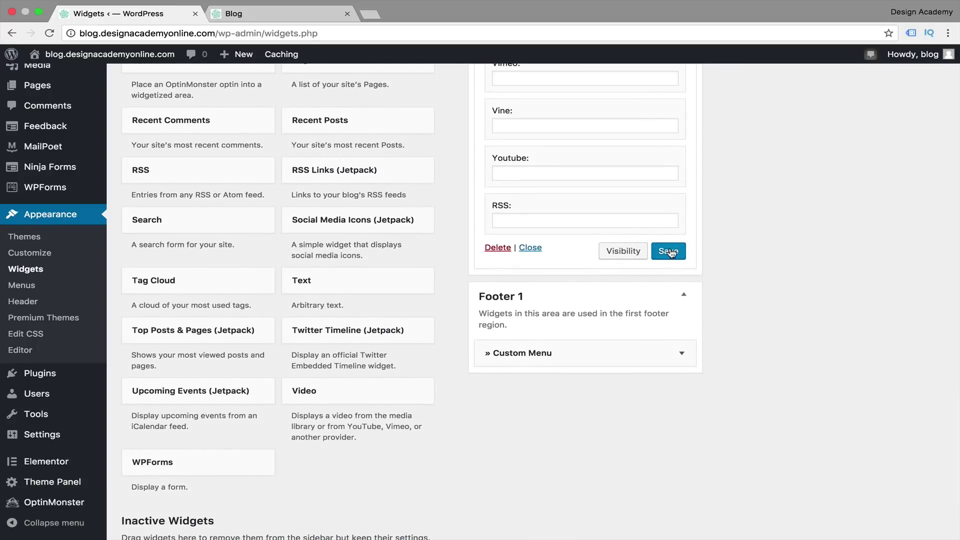
click(671, 252)
Step: Move the Social Icons widget from the Search Results Sidebar into the Sidebar area, below Recent Posts
scroll(754, 326, up, 20)
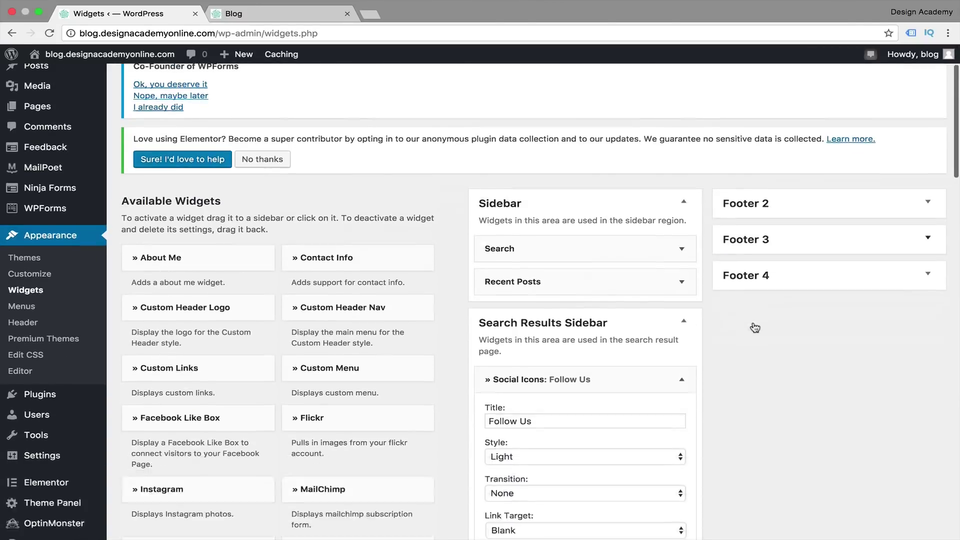
scroll(756, 328, up, 5)
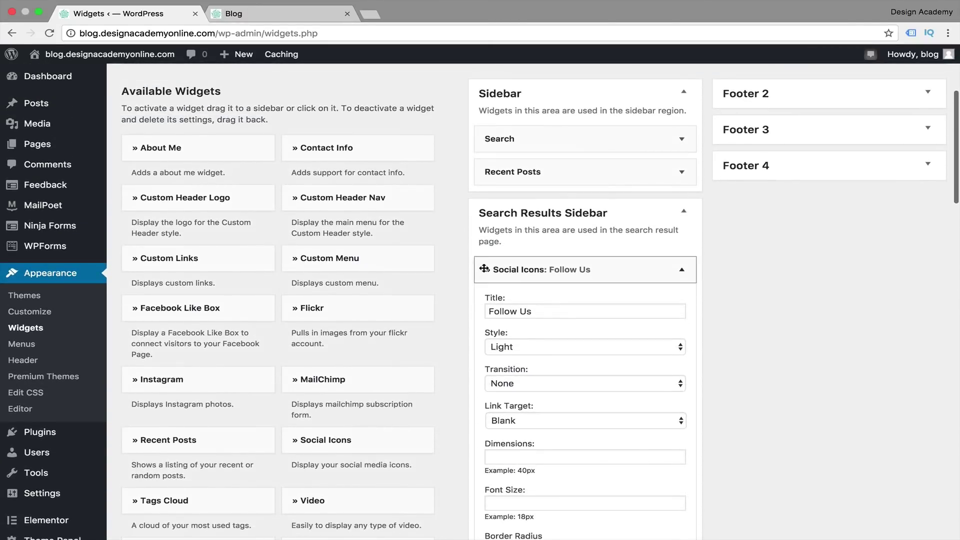
drag(484, 269, 484, 217)
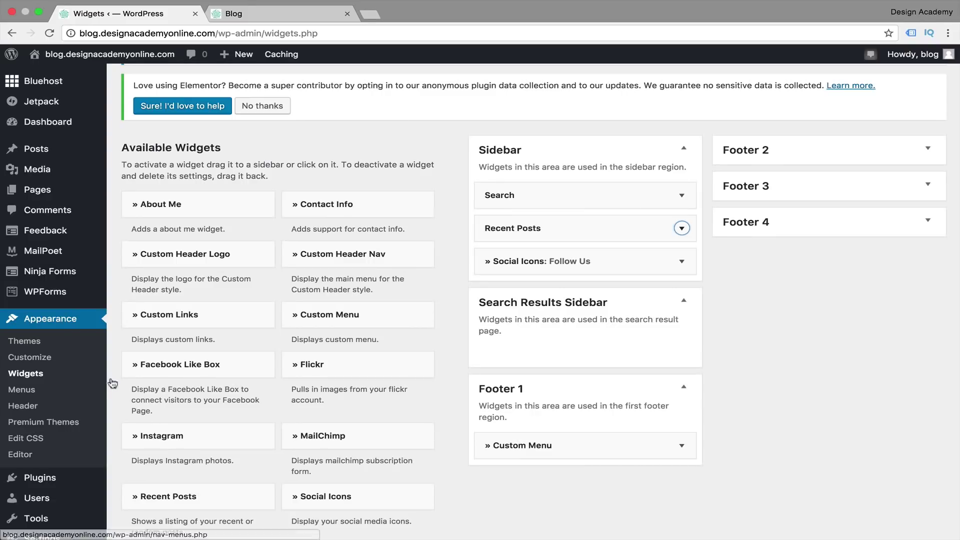
drag(133, 372, 485, 297)
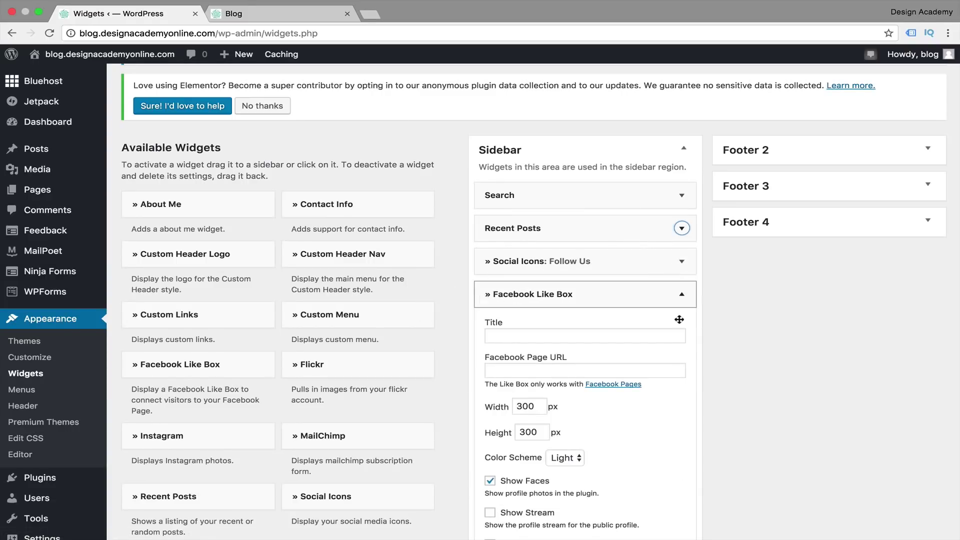
scroll(728, 420, down, 3)
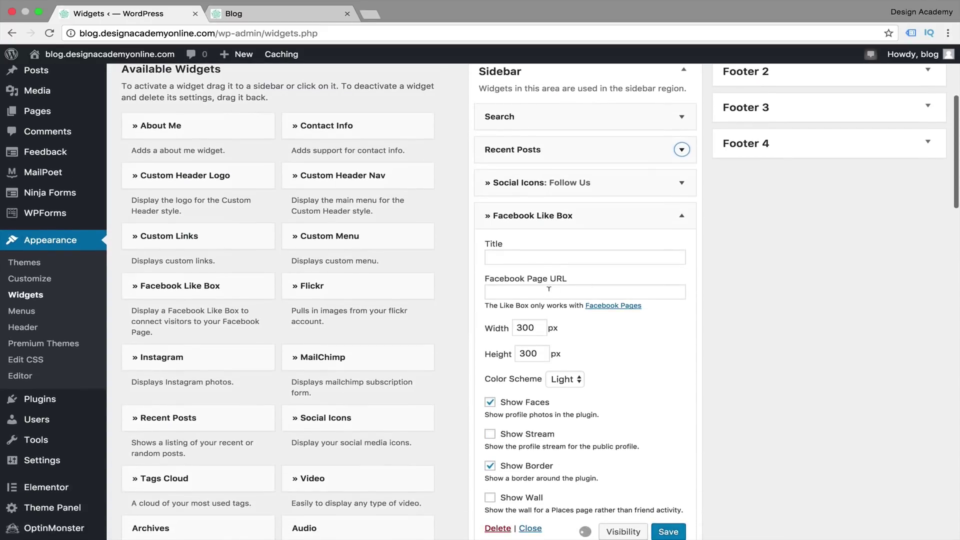
click(549, 289)
key(super+v)
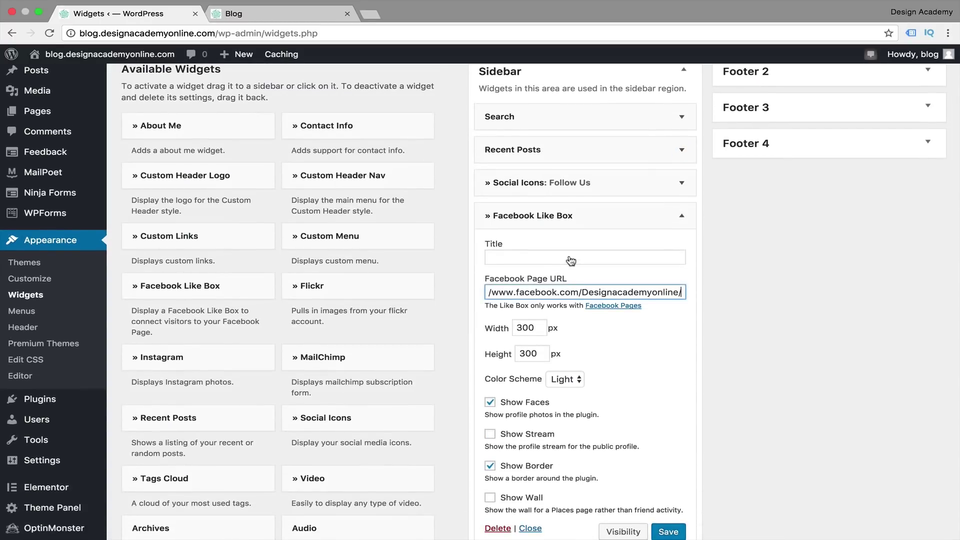
click(569, 255)
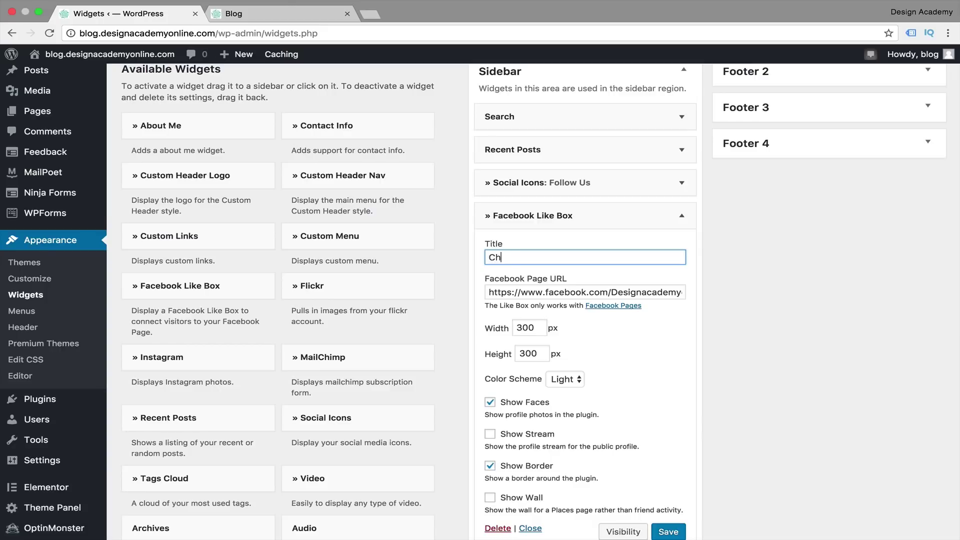
text(Check our facebook page for new t)
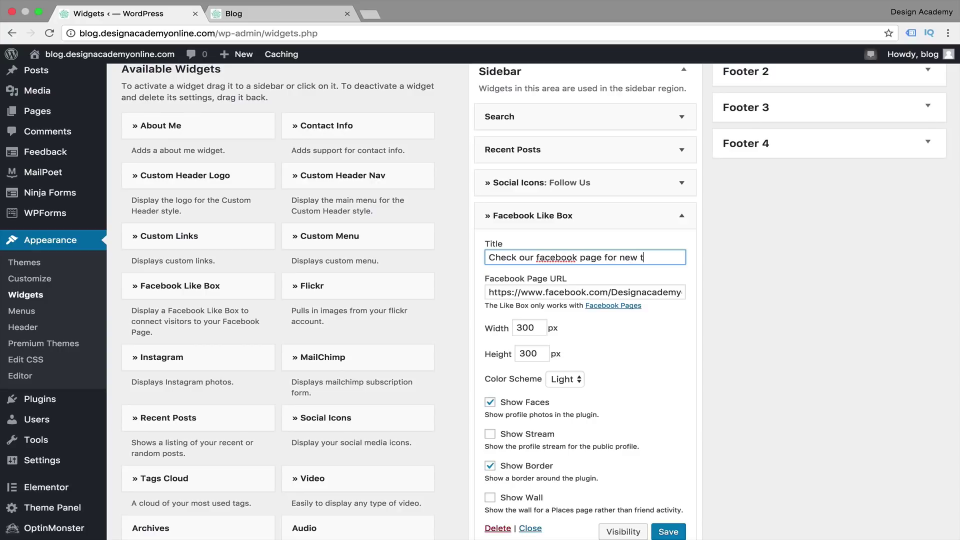
key(Return)
Step: Keep the Like Box's Light color scheme, turn off Show Faces, turn on Show Wall, and save the widget
scroll(720, 434, down, 2)
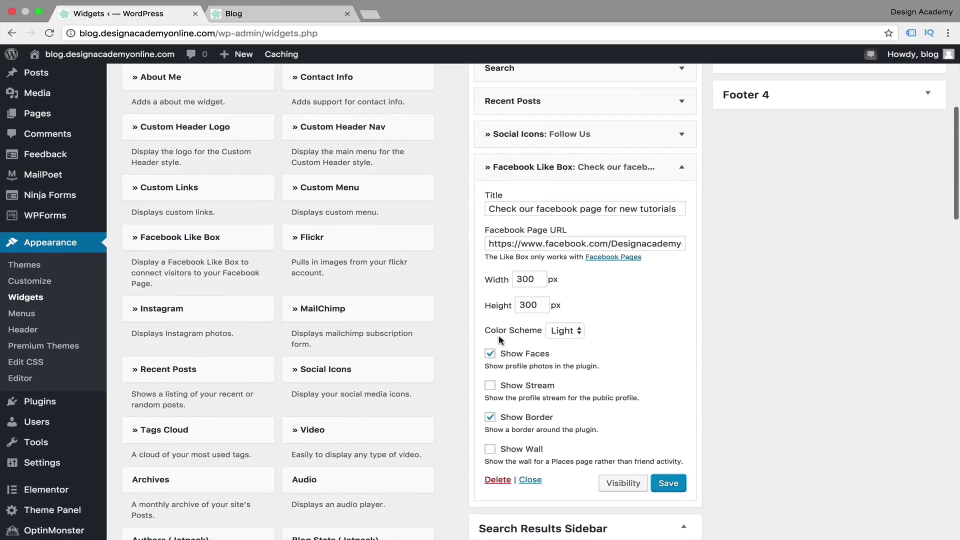
click(580, 334)
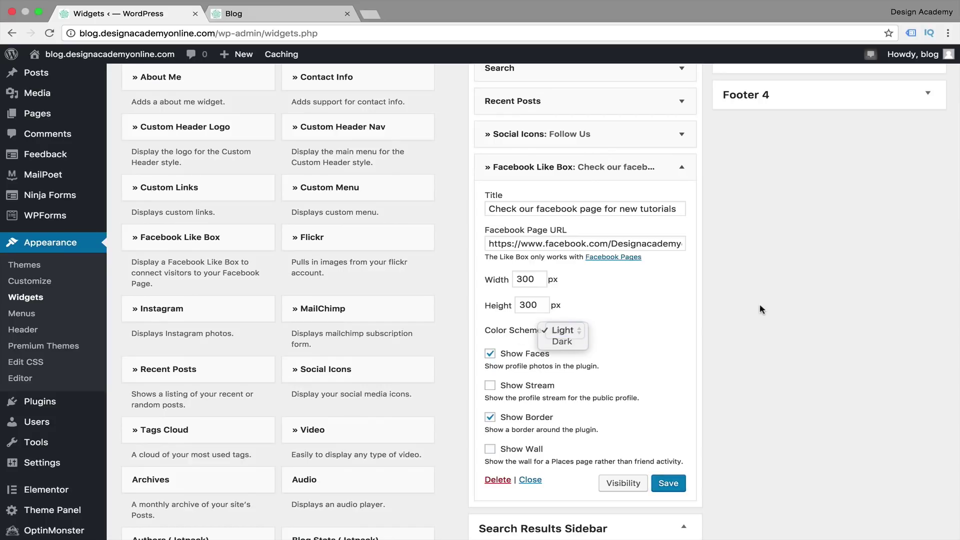
click(563, 330)
scroll(742, 338, down, 1)
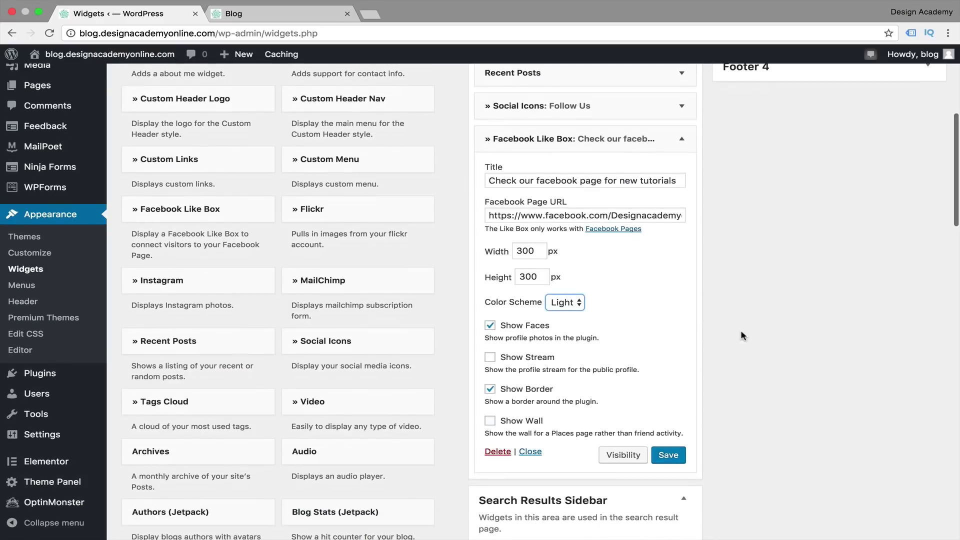
click(490, 327)
scroll(751, 320, down, 1)
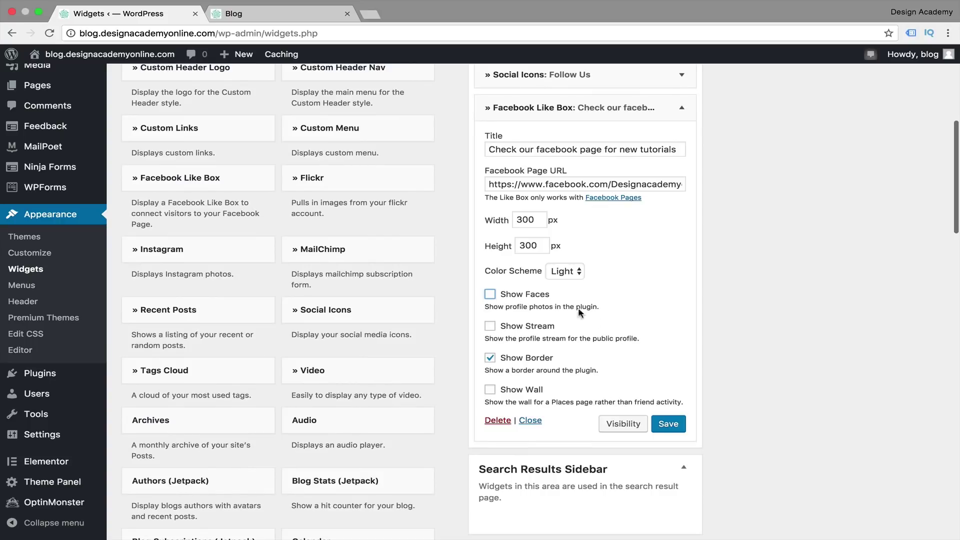
click(490, 392)
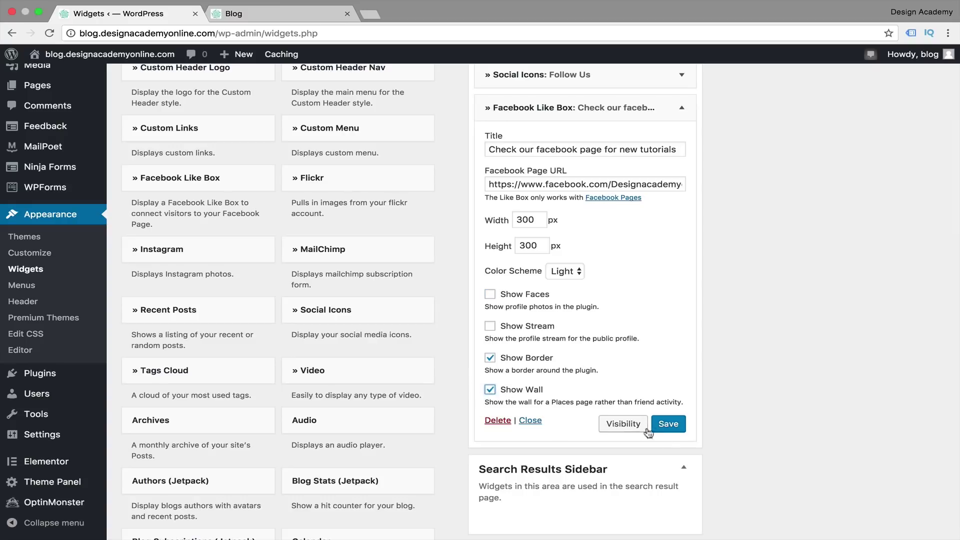
click(679, 425)
Step: Reload the live Blog page and check the social icons and Facebook box in its sidebar
mouse_move(249, 58)
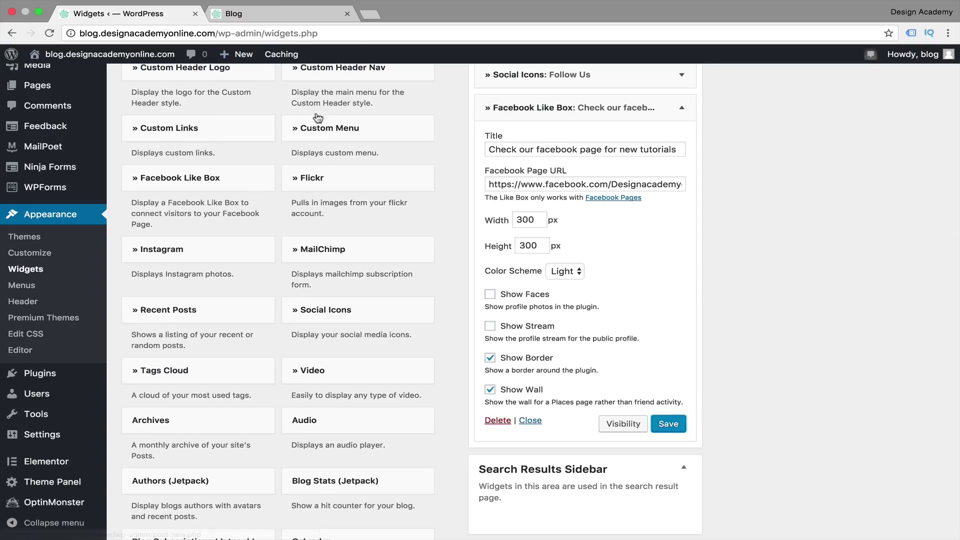
click(257, 19)
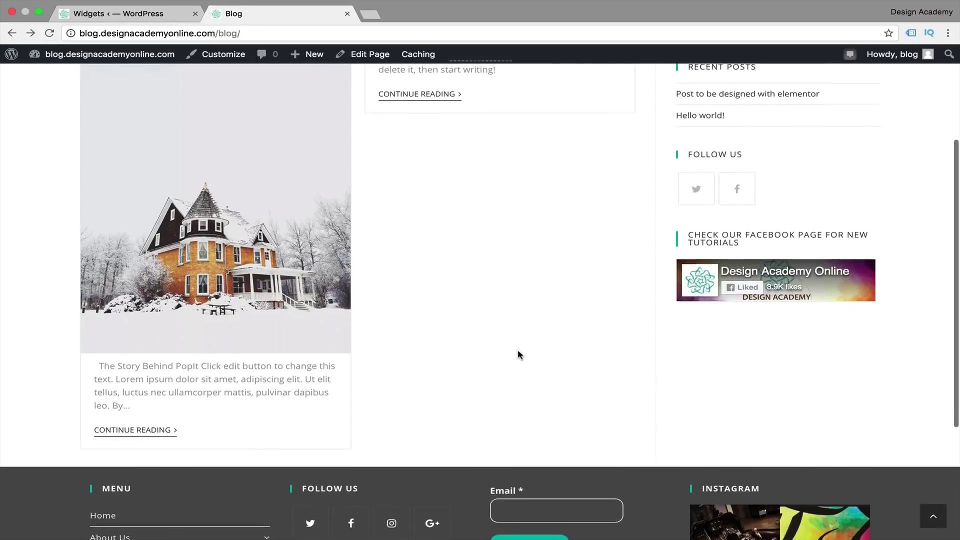
scroll(518, 351, down, 2)
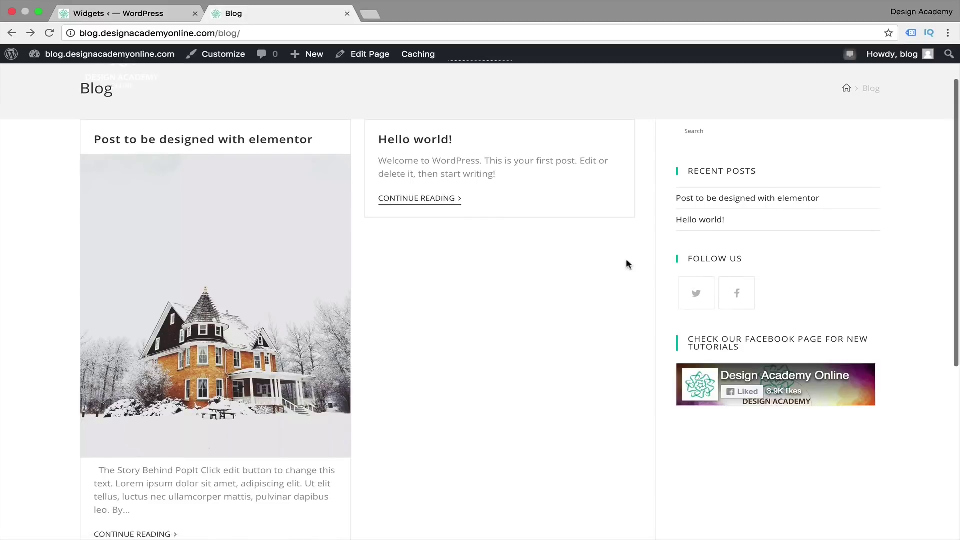
scroll(605, 268, down, 1)
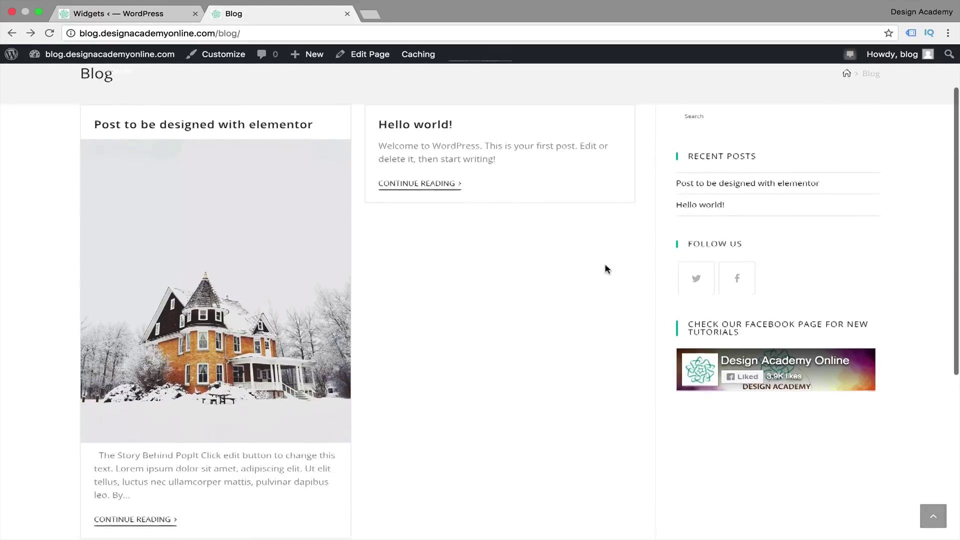
scroll(520, 293, up, 3)
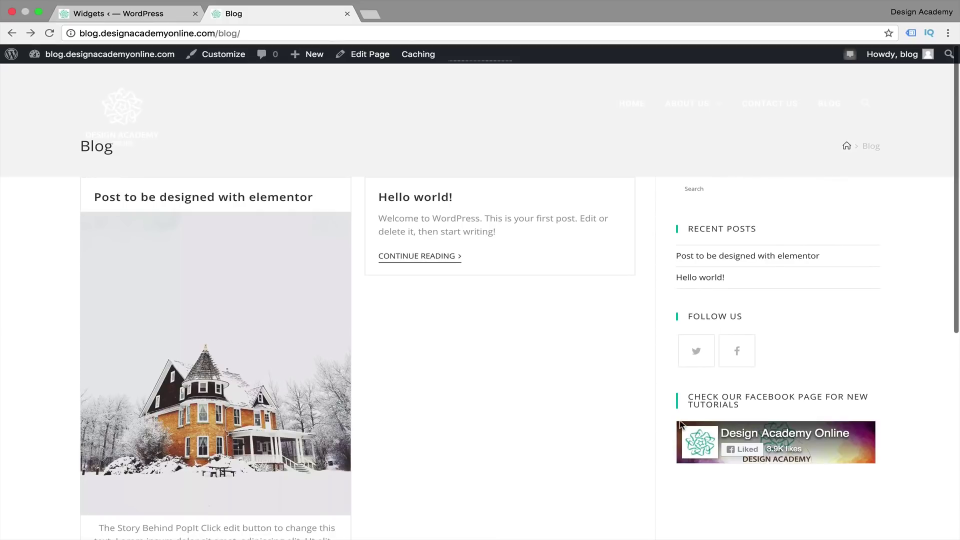
scroll(550, 320, down, 1)
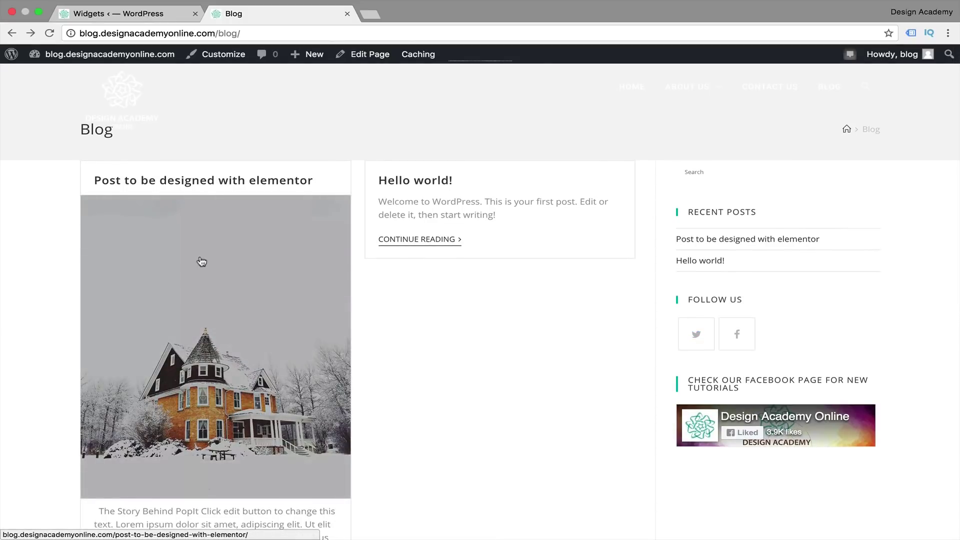
Step: Open the "Post to be designed with elementor" entry in a new tab and review its featured image, title and Elementor content
right_click(202, 262)
click(232, 262)
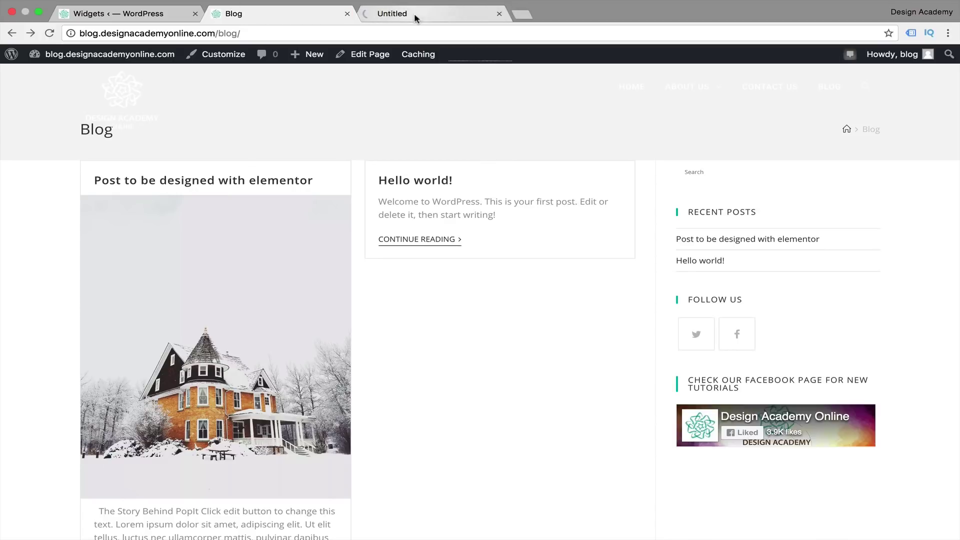
click(439, 12)
scroll(365, 337, down, 3)
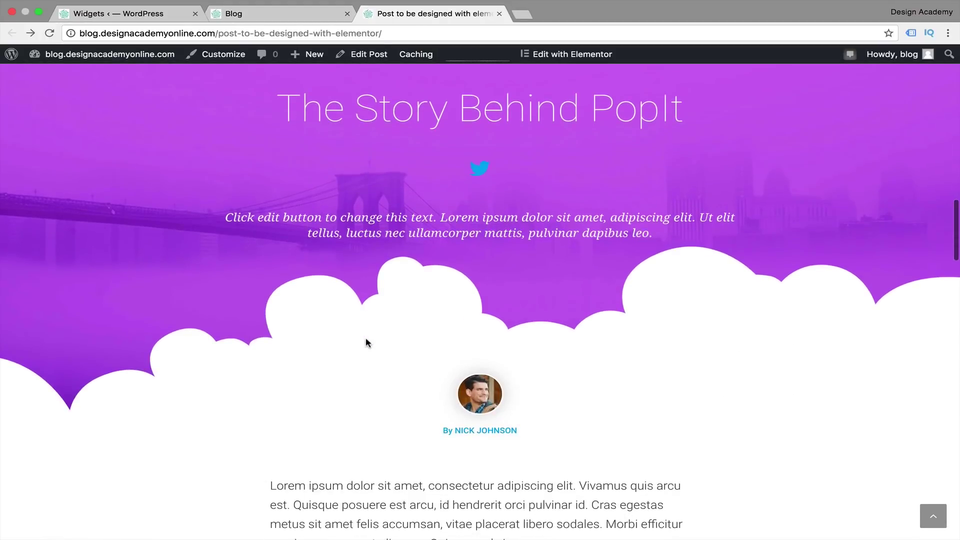
scroll(231, 253, up, 10)
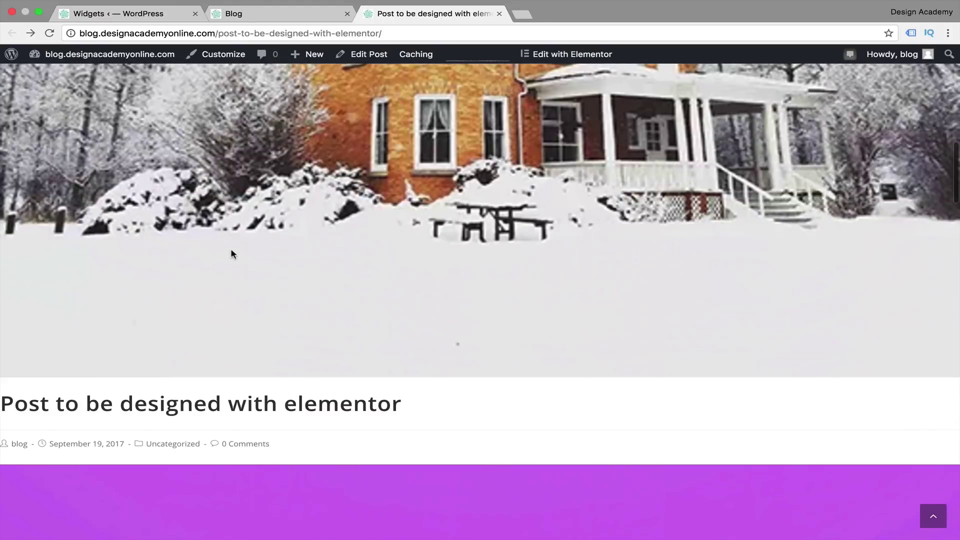
scroll(231, 254, up, 5)
scroll(232, 253, down, 10)
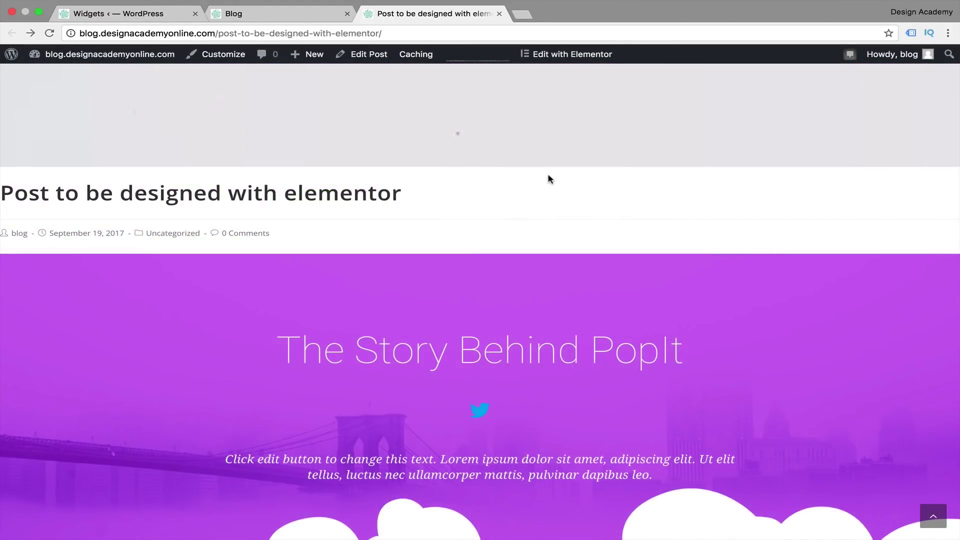
scroll(555, 188, down, 2)
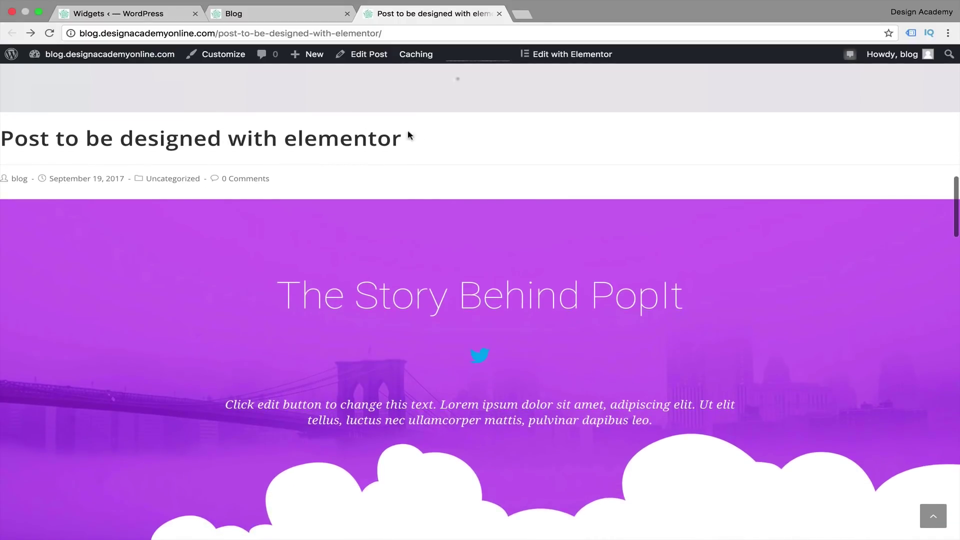
scroll(395, 191, down, 1)
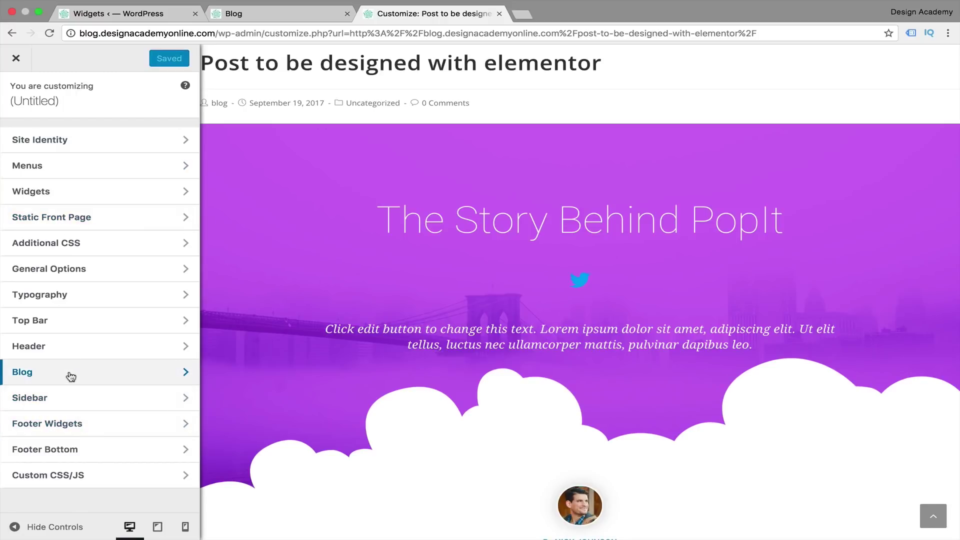
Step: In the Customizer's blog Single Post settings, keep Page Header Title as Blog and enable Featured Image in Page Header
click(71, 376)
click(92, 159)
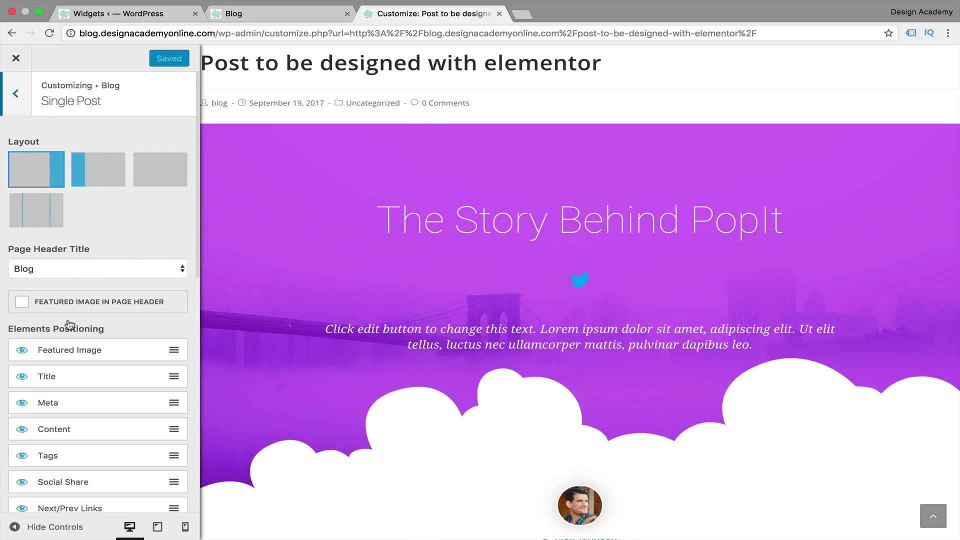
click(178, 271)
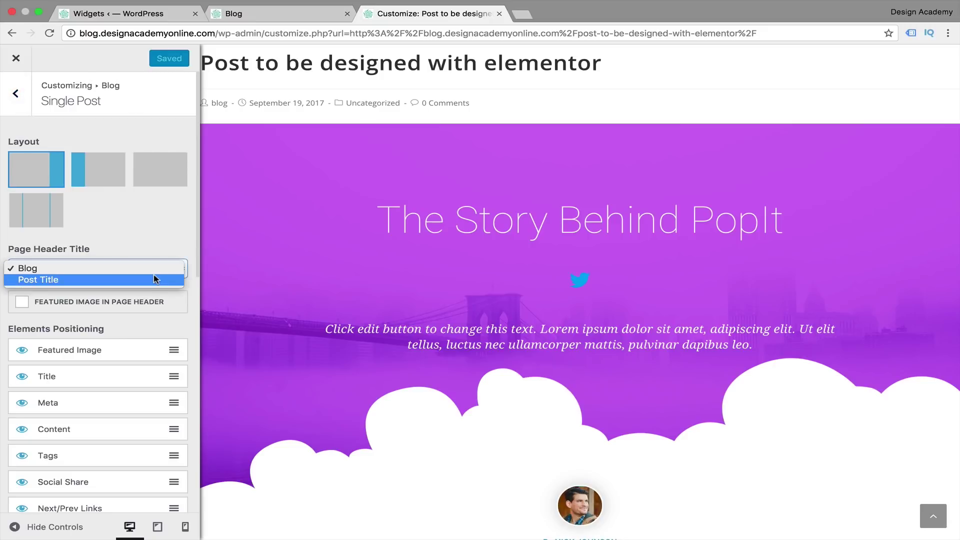
click(174, 248)
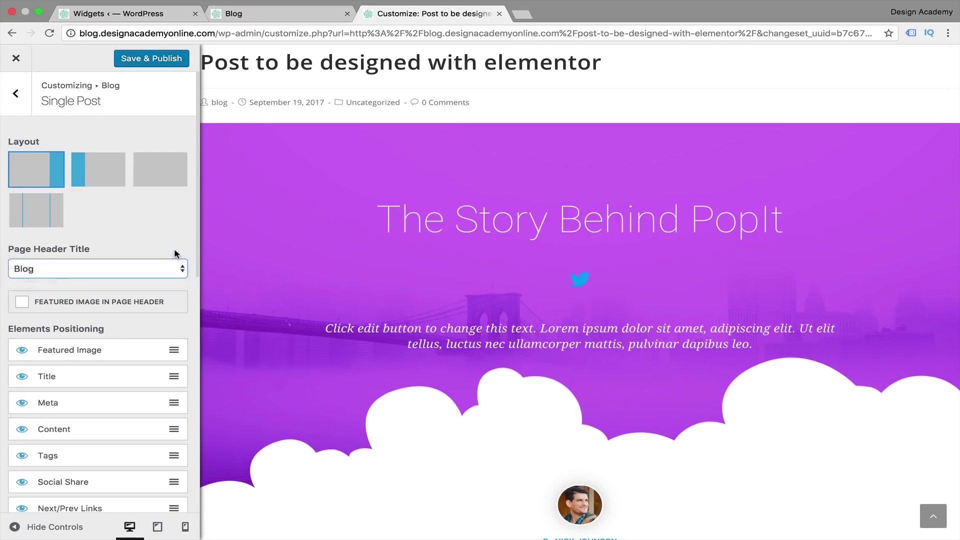
click(28, 300)
scroll(80, 329, down, 5)
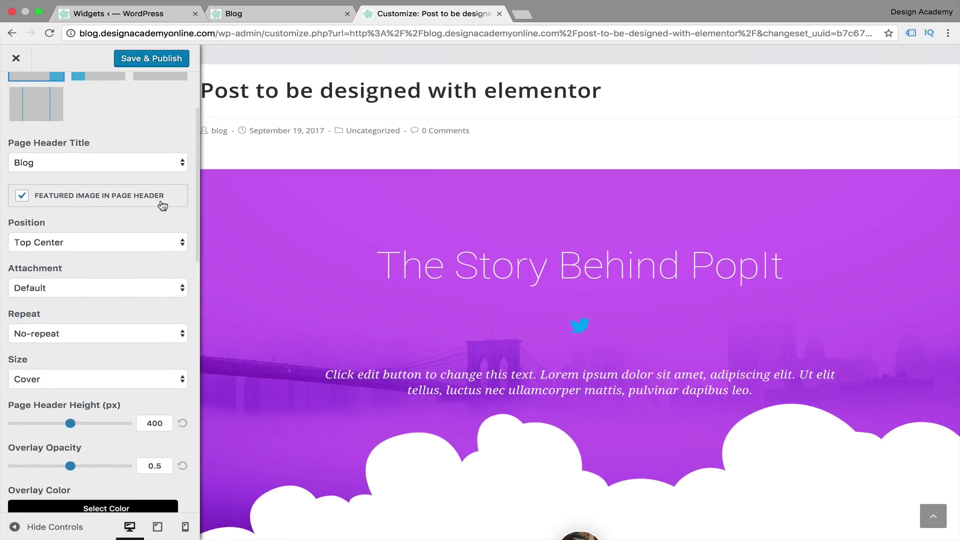
scroll(166, 209, down, 5)
scroll(166, 209, up, 8)
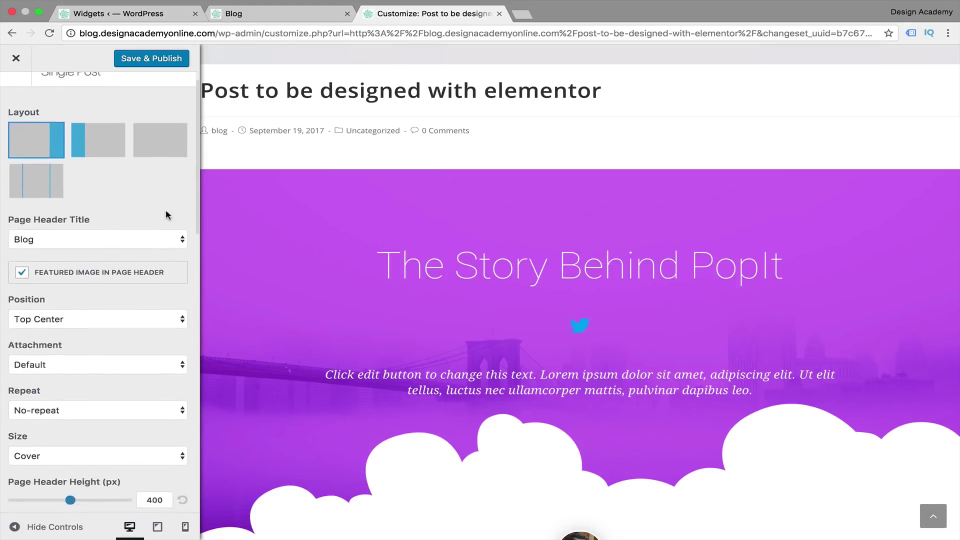
scroll(166, 210, down, 7)
scroll(168, 214, down, 6)
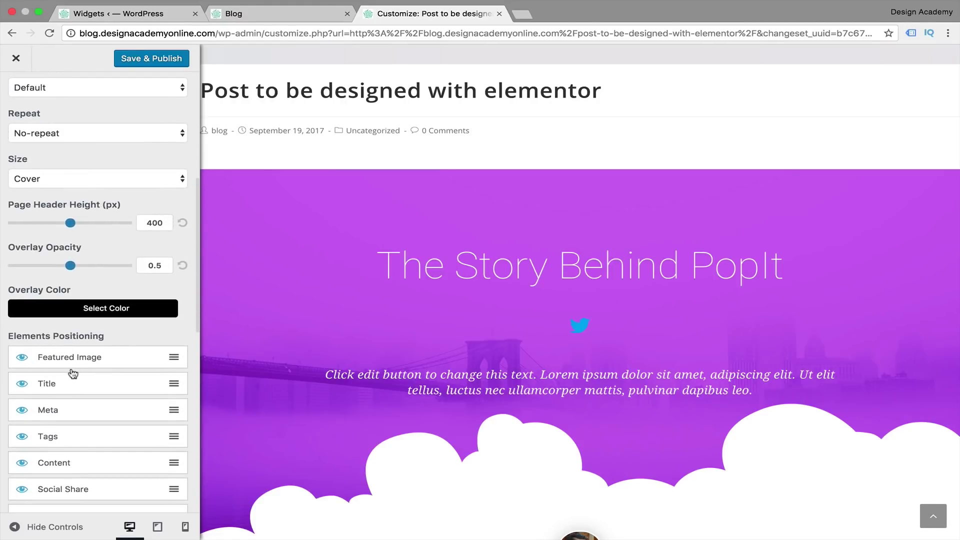
Step: Move Featured Image below Comments in the single post's Elements Positioning, hide it, and check the post preview
click(280, 13)
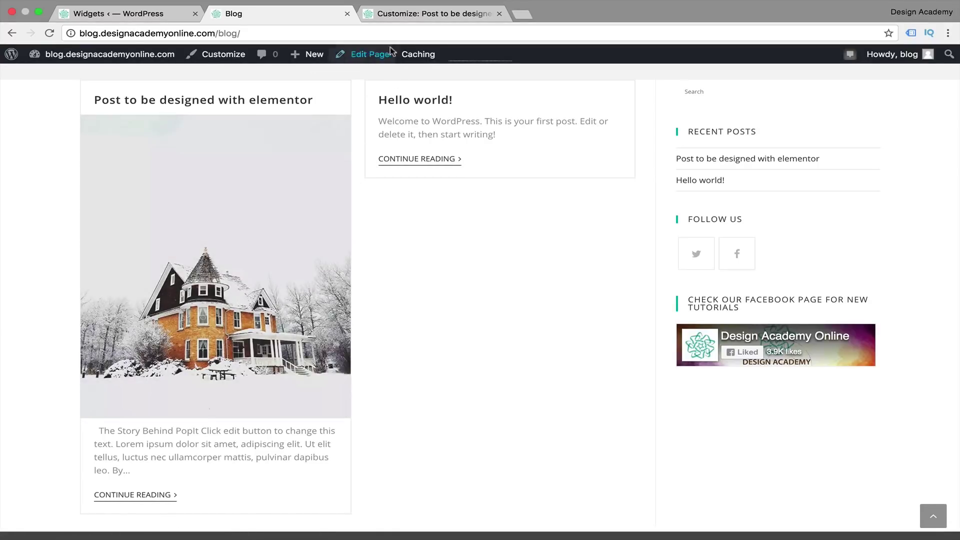
click(428, 19)
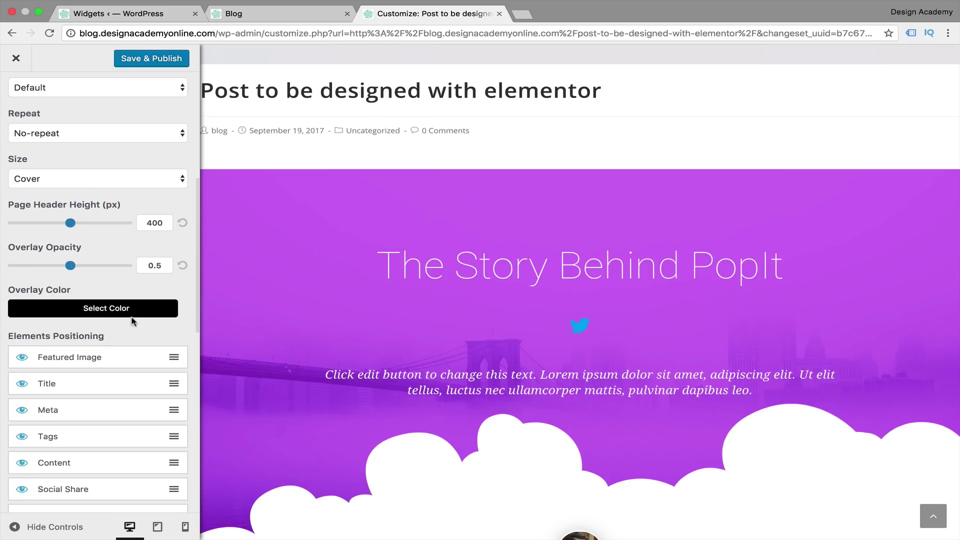
scroll(98, 377, down, 5)
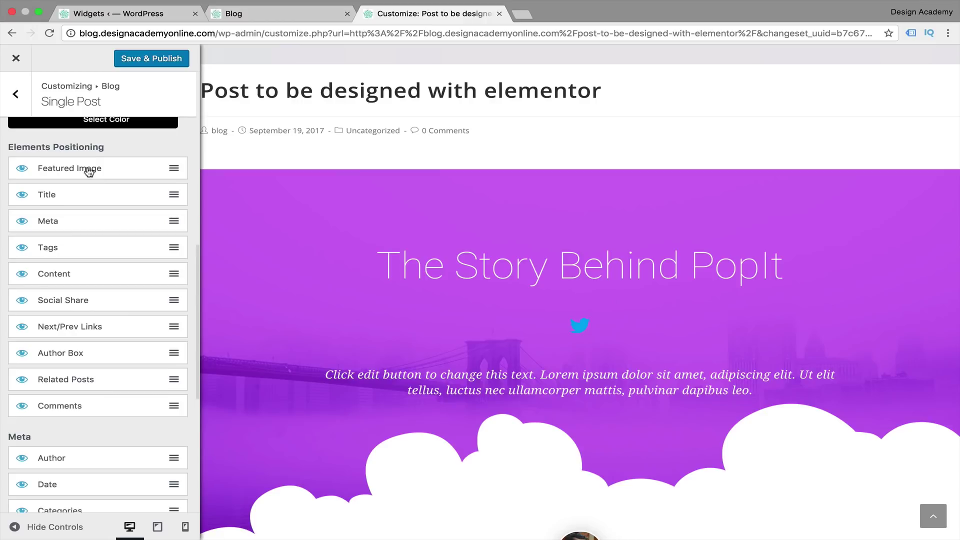
drag(89, 173, 89, 407)
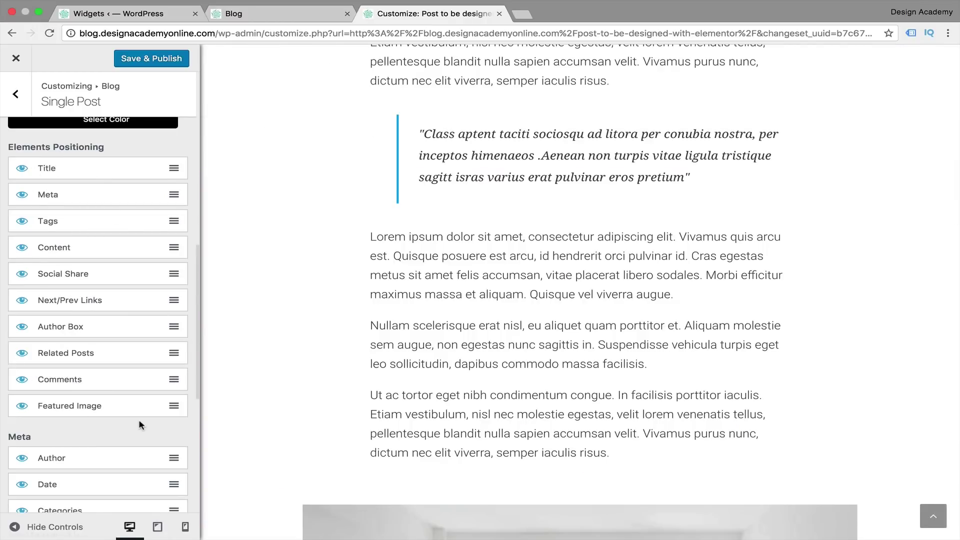
scroll(354, 394, down, 20)
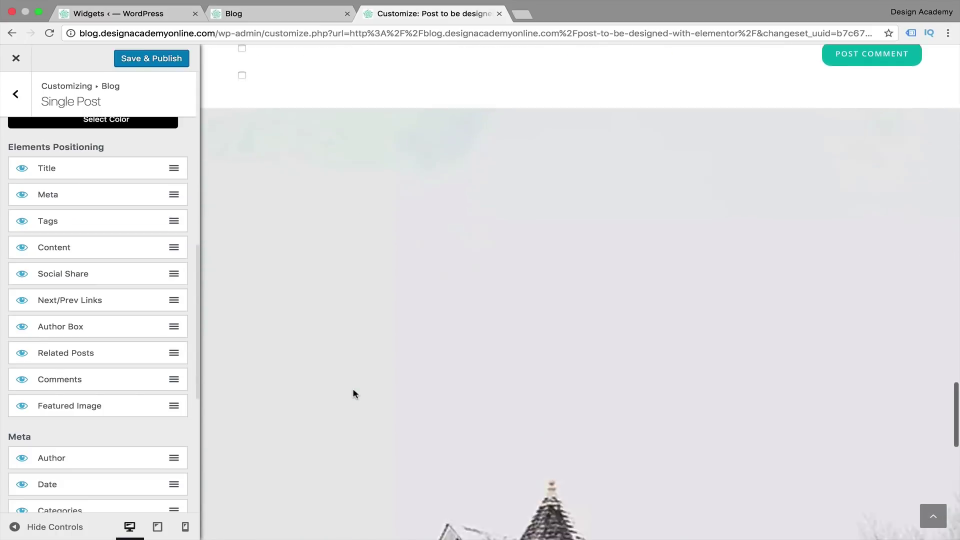
click(80, 406)
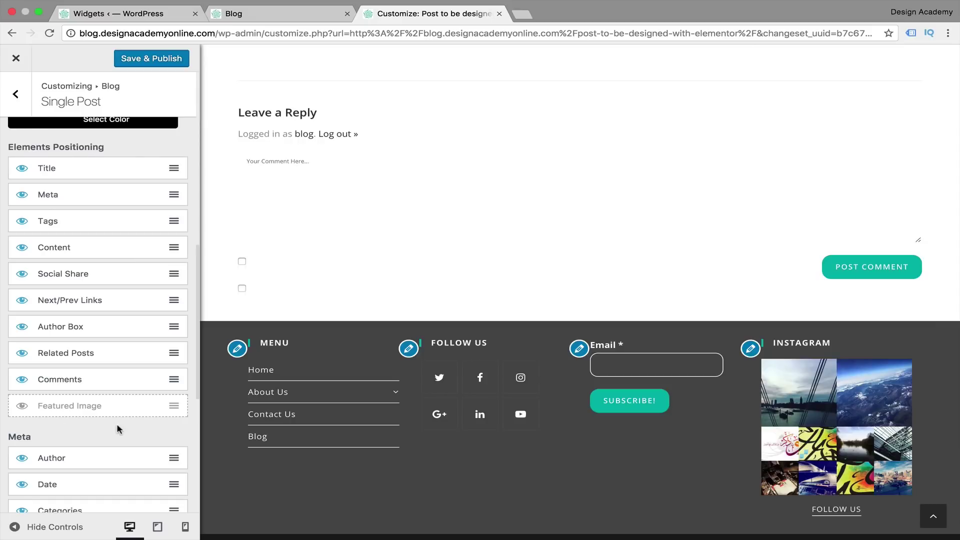
scroll(403, 154, up, 20)
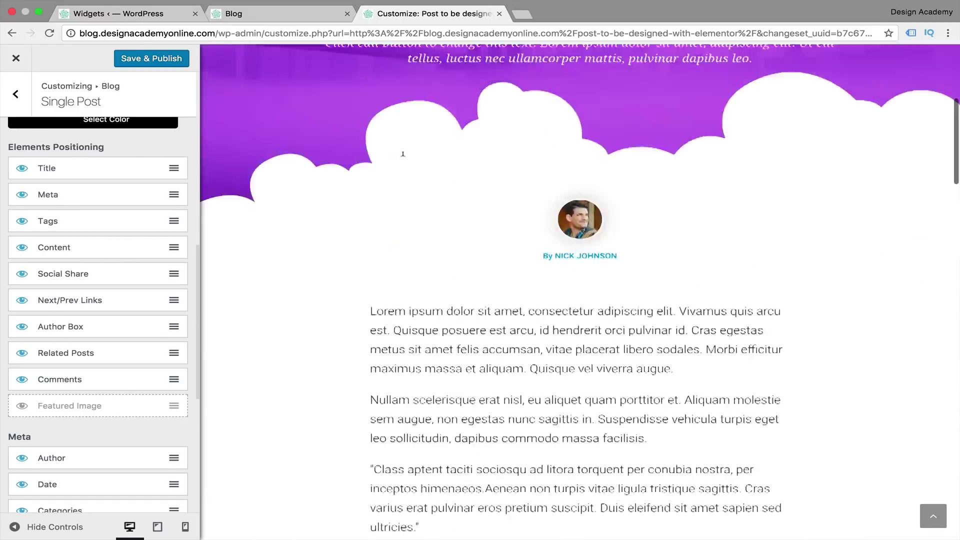
scroll(403, 154, up, 5)
scroll(404, 159, down, 2)
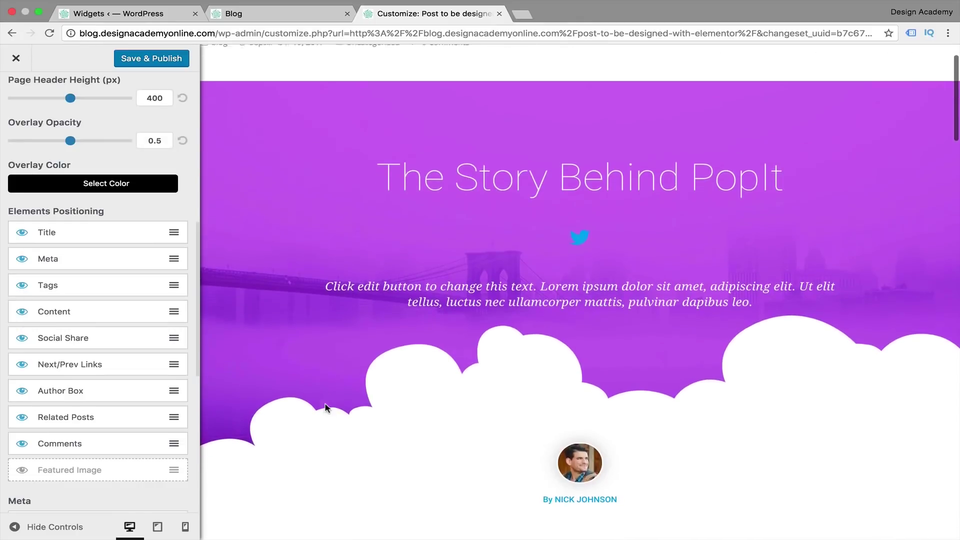
scroll(503, 378, up, 3)
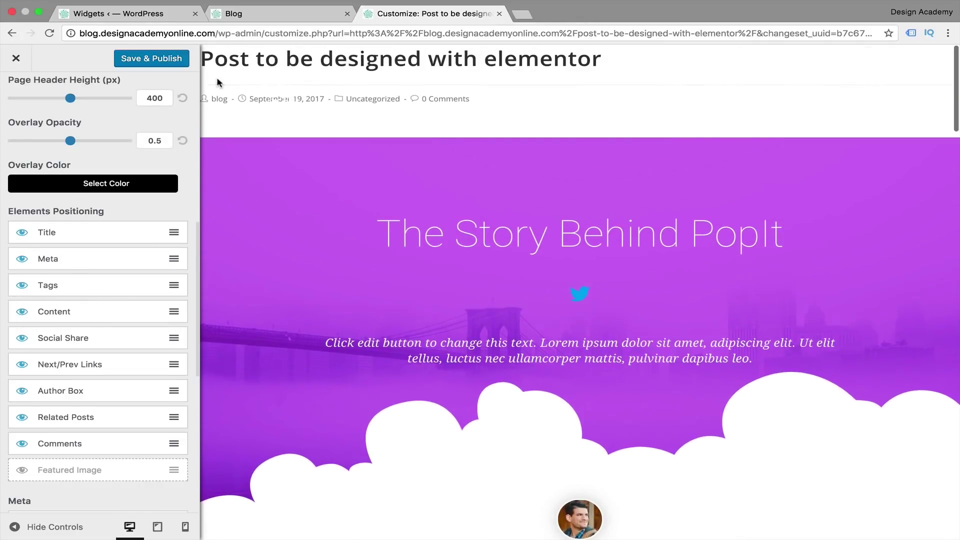
scroll(313, 416, down, 3)
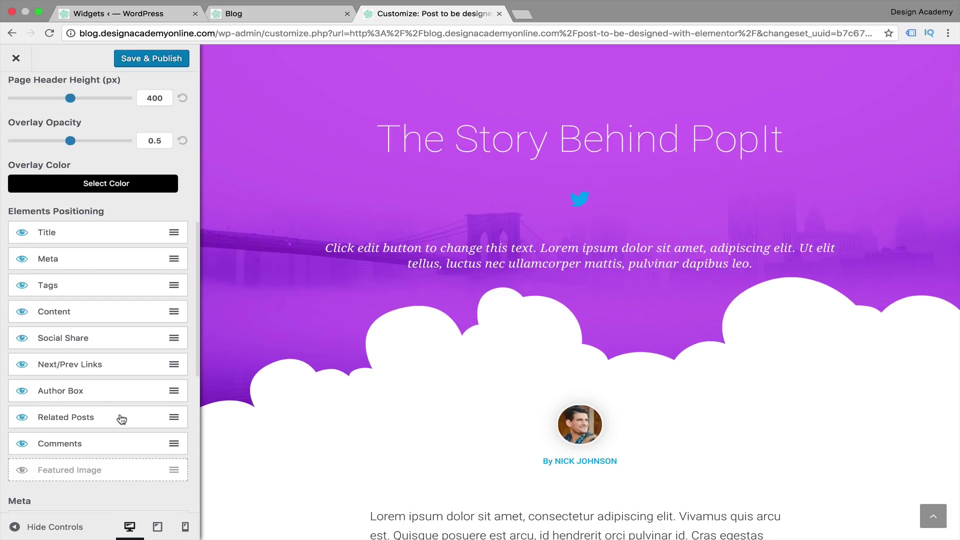
Step: Hide the single post's Comments and Related Posts elements, and hide Date, Categories and Comments in its Meta list, keeping Author
click(23, 445)
click(22, 418)
scroll(22, 427, down, 5)
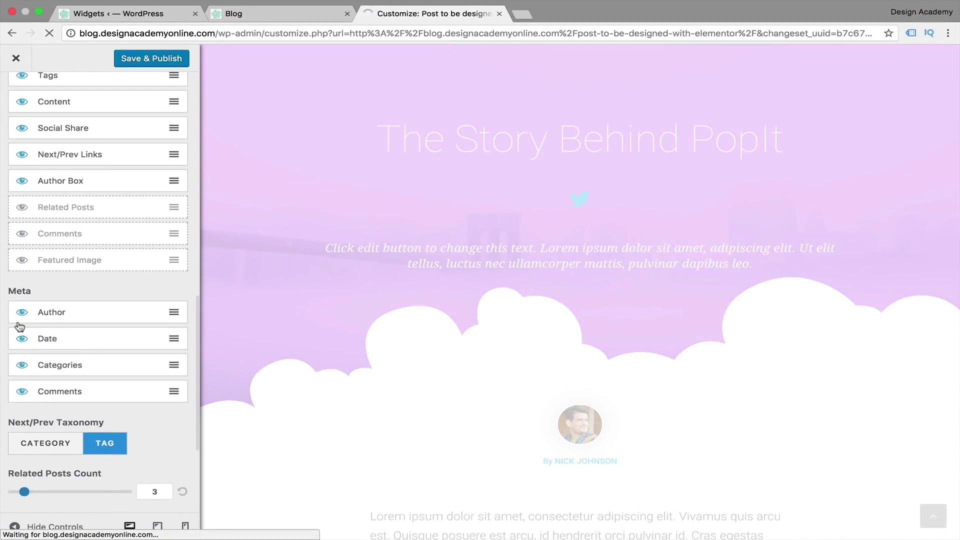
click(21, 312)
click(22, 313)
click(22, 339)
click(22, 365)
click(22, 392)
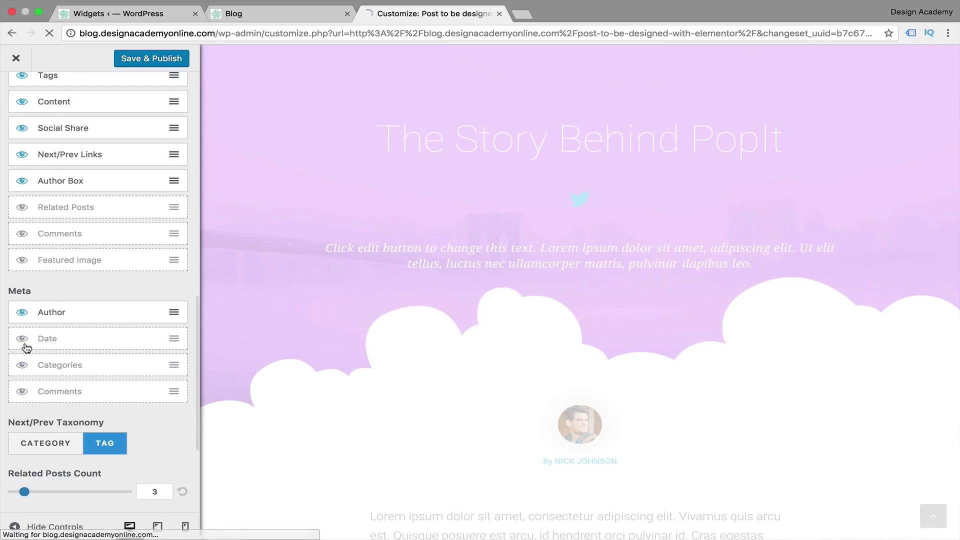
Step: Hide Author Box, Next/Prev Links, Social Share, Tags, Meta and Title so that Content is the only single post element shown
scroll(58, 413, up, 5)
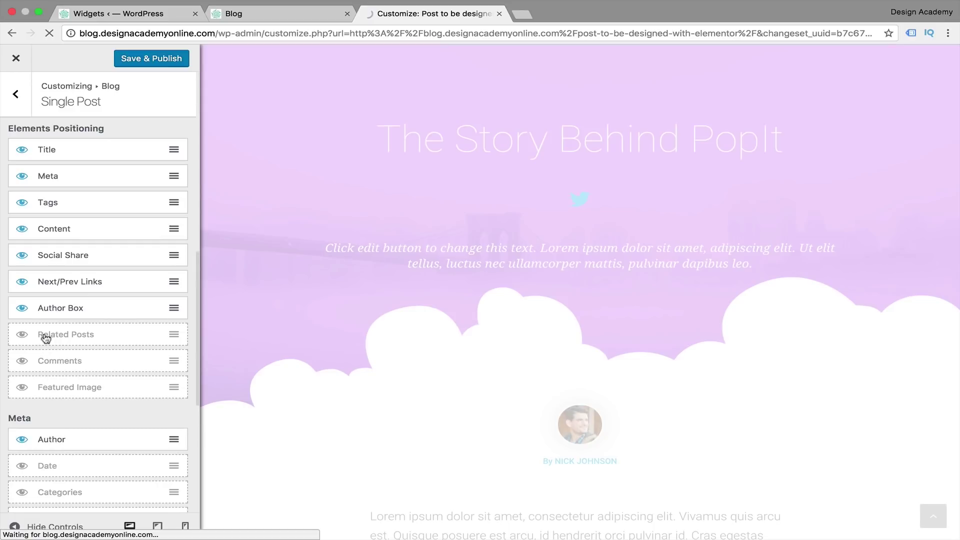
scroll(45, 339, up, 2)
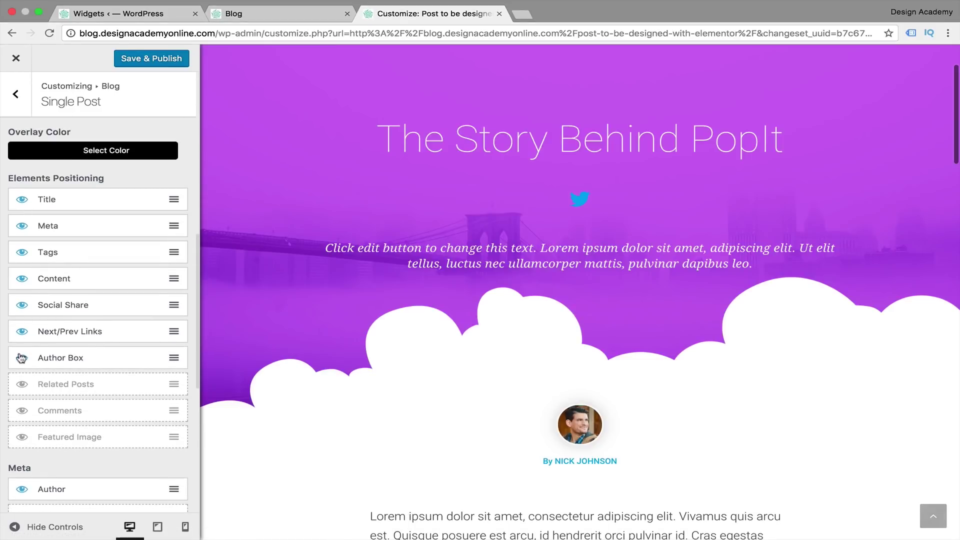
click(20, 359)
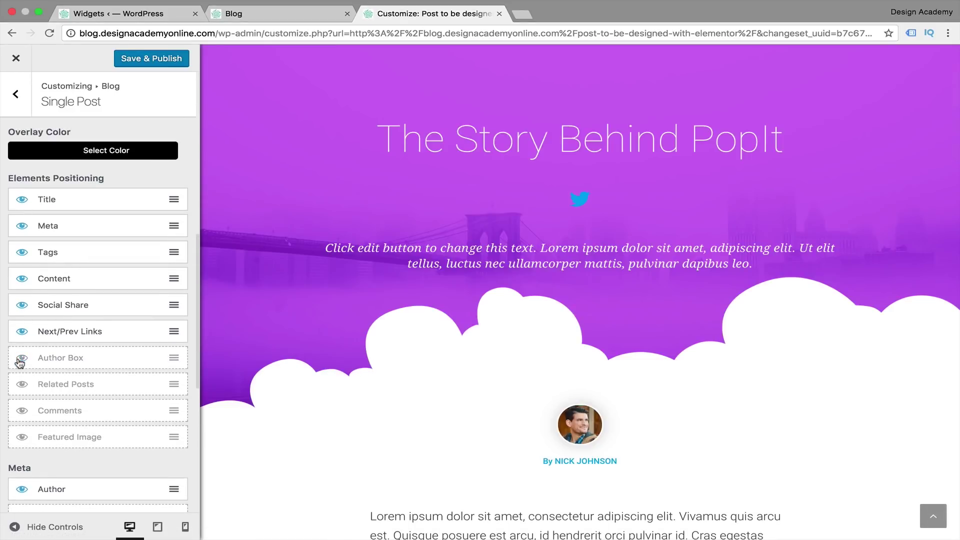
click(22, 331)
click(22, 305)
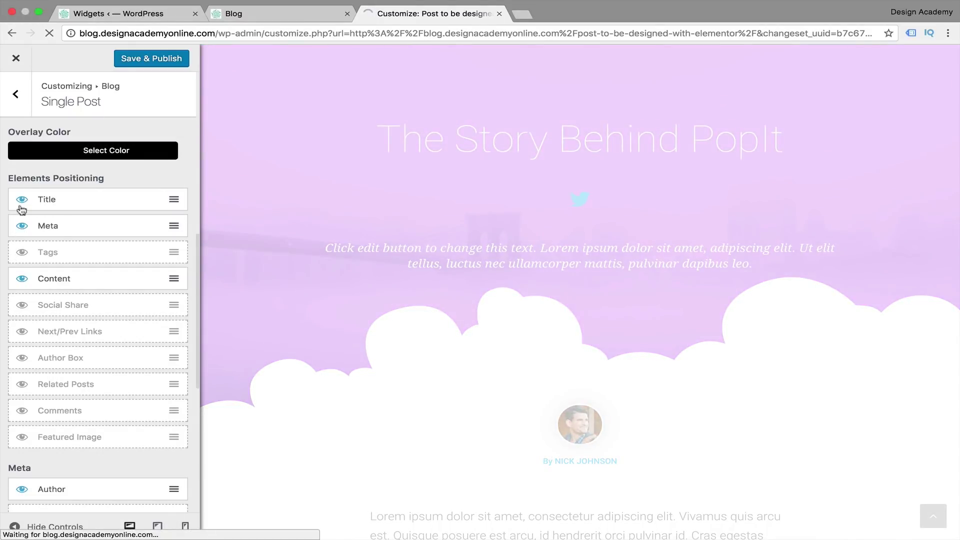
click(22, 227)
click(23, 202)
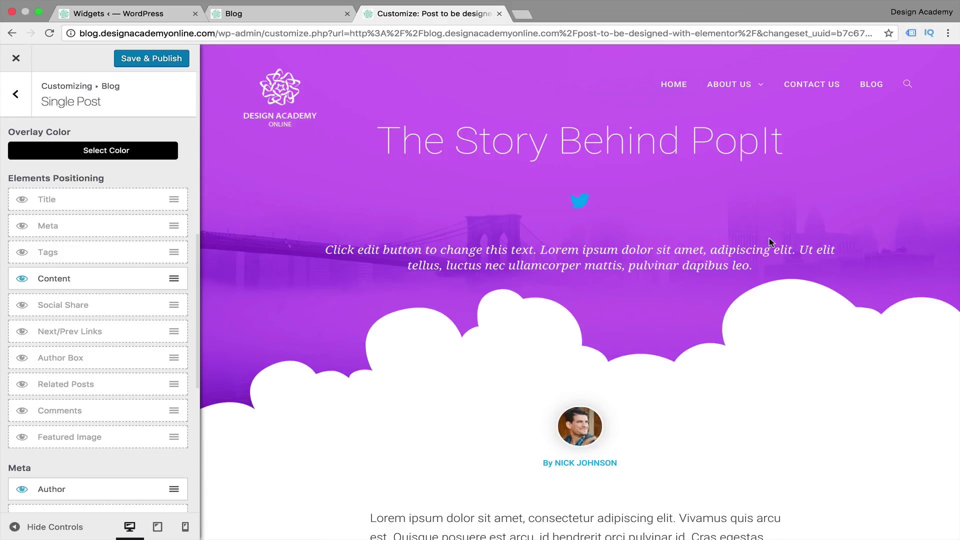
Step: Review the post preview from header to footer, and look at the live Blog page for comparison
scroll(769, 239, down, 8)
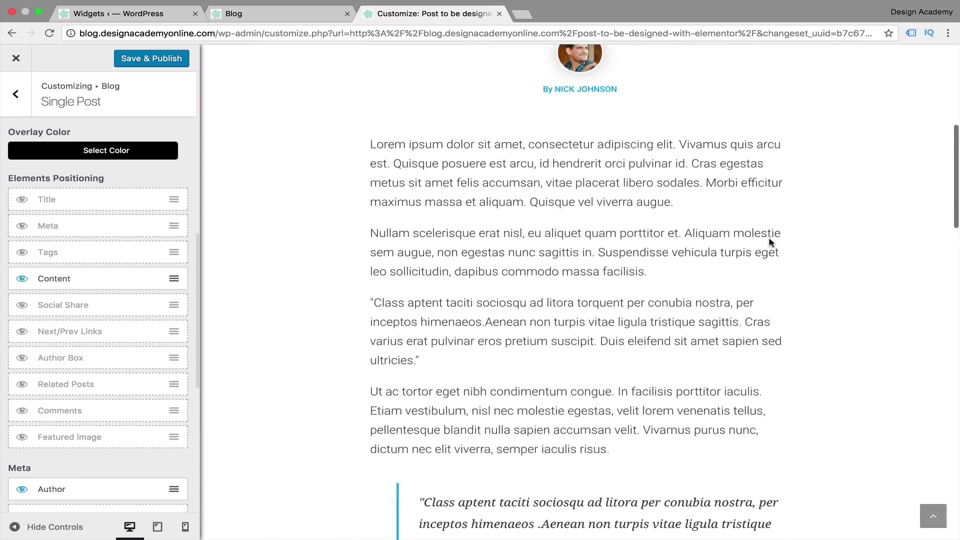
scroll(769, 242, down, 10)
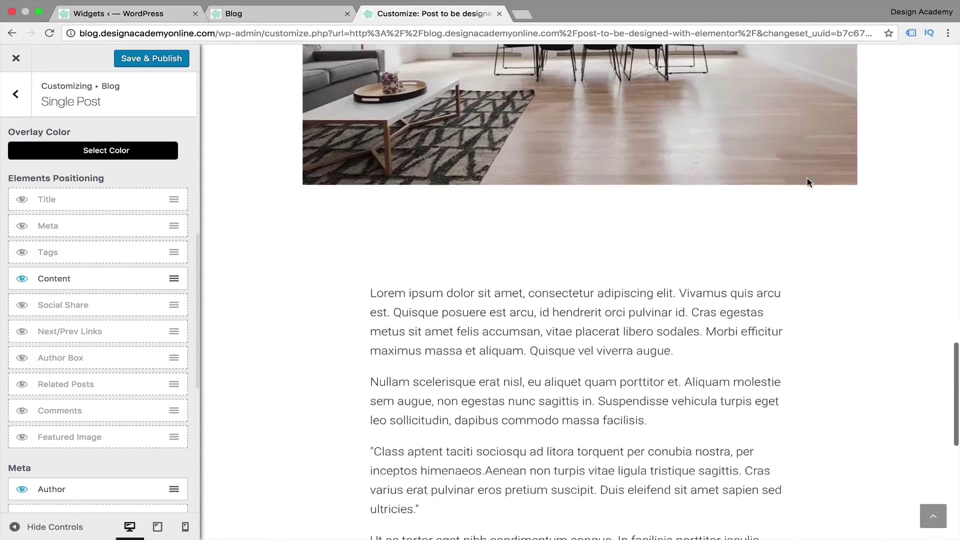
scroll(808, 183, down, 9)
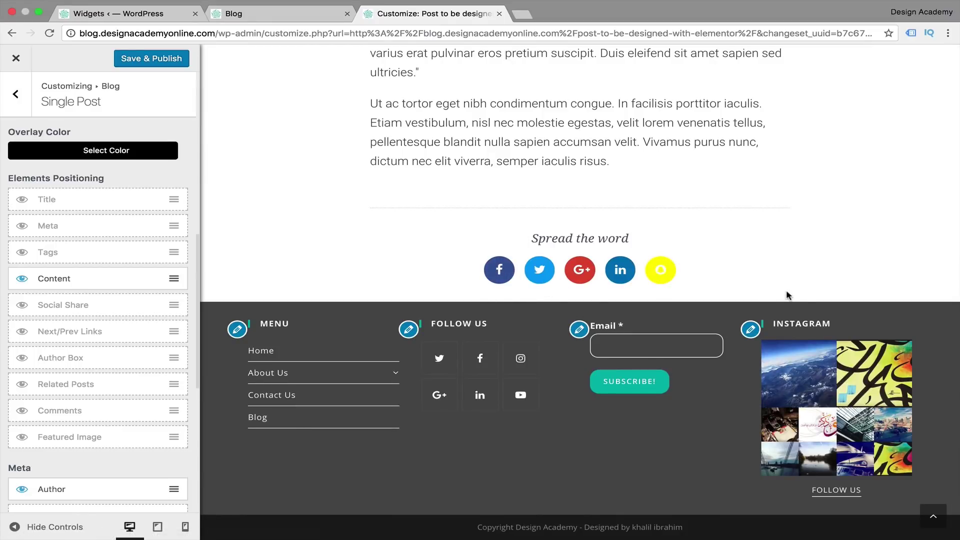
scroll(786, 295, up, 20)
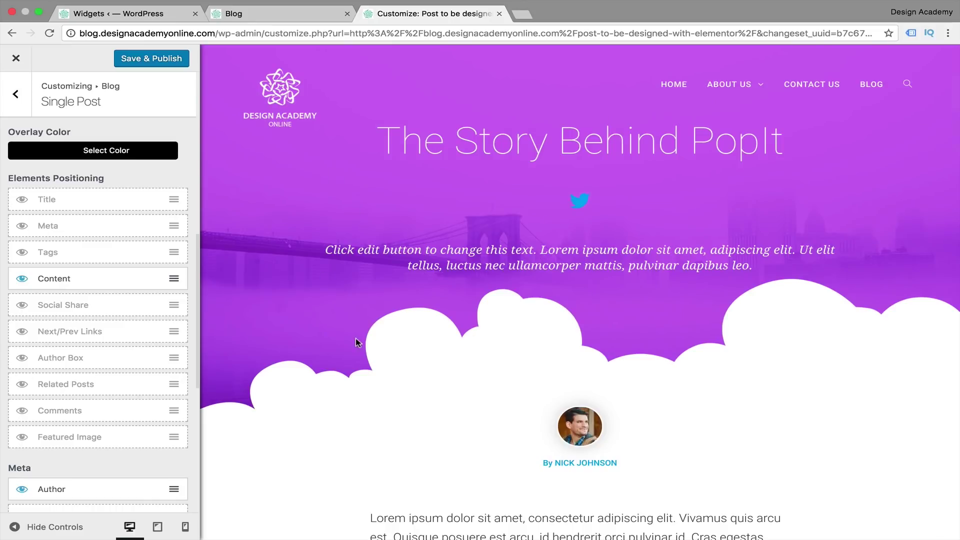
click(265, 14)
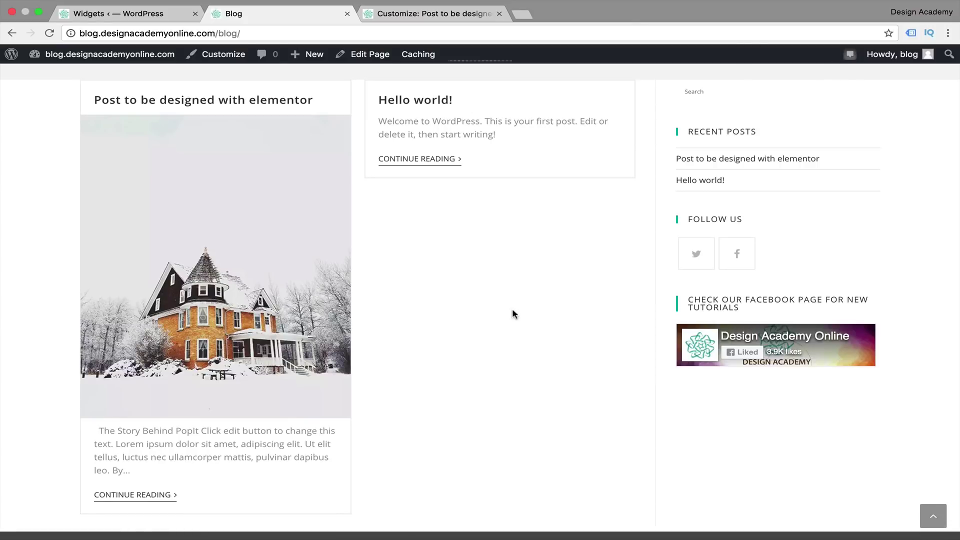
scroll(513, 310, up, 3)
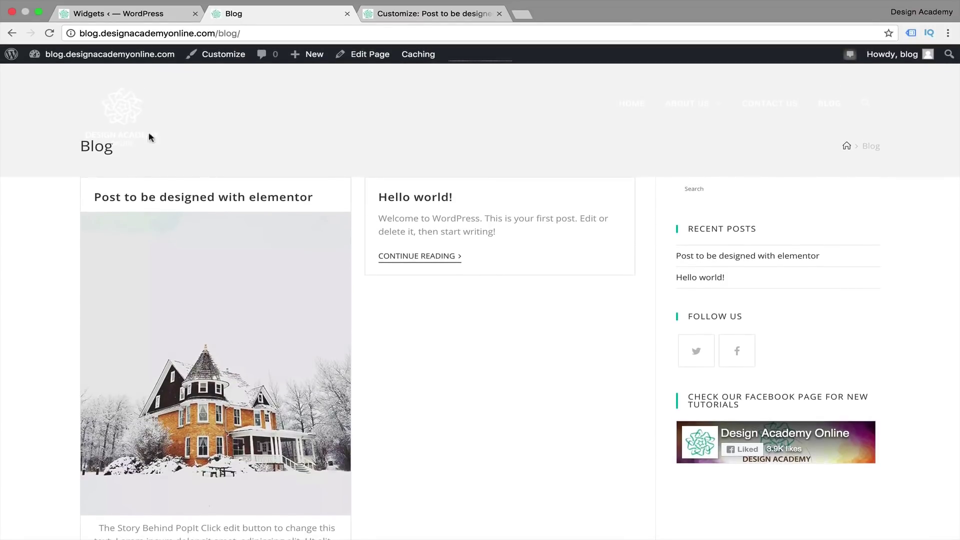
Step: Customize the live Blog page and set the general Page Title style to Background Image
scroll(454, 447, down, 1)
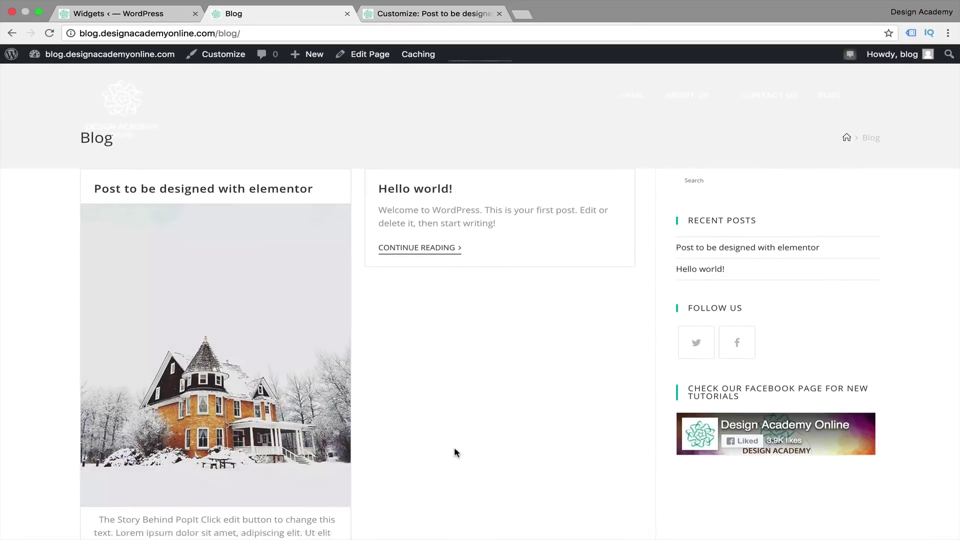
scroll(454, 447, up, 1)
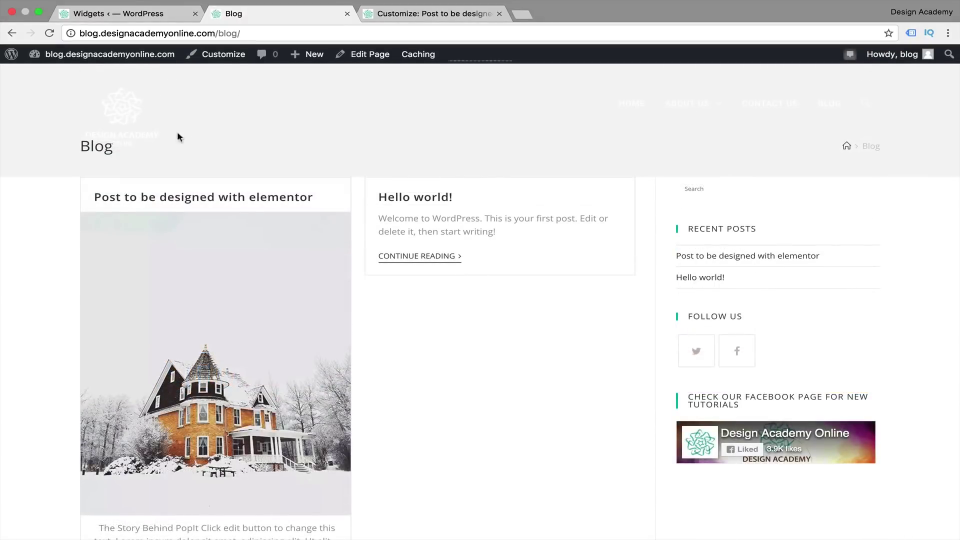
click(229, 56)
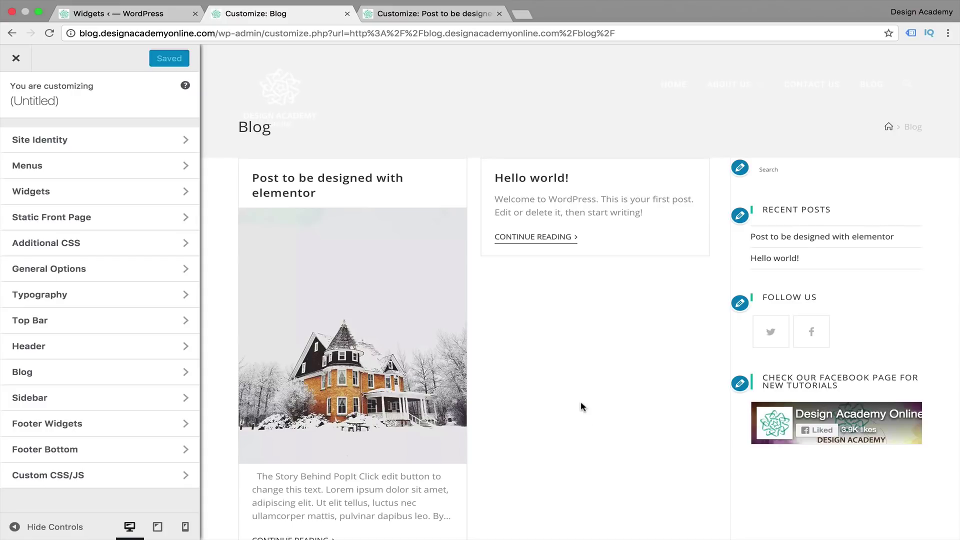
click(152, 274)
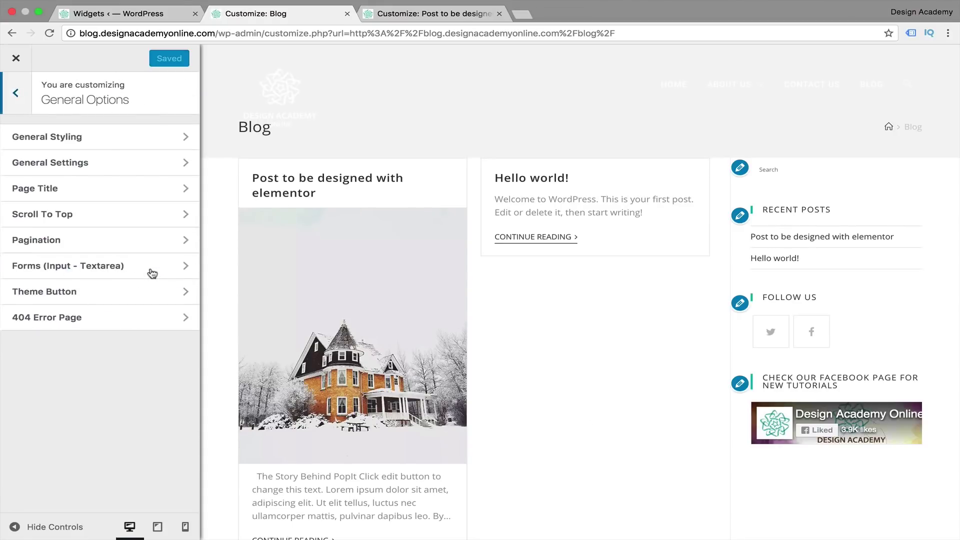
click(143, 195)
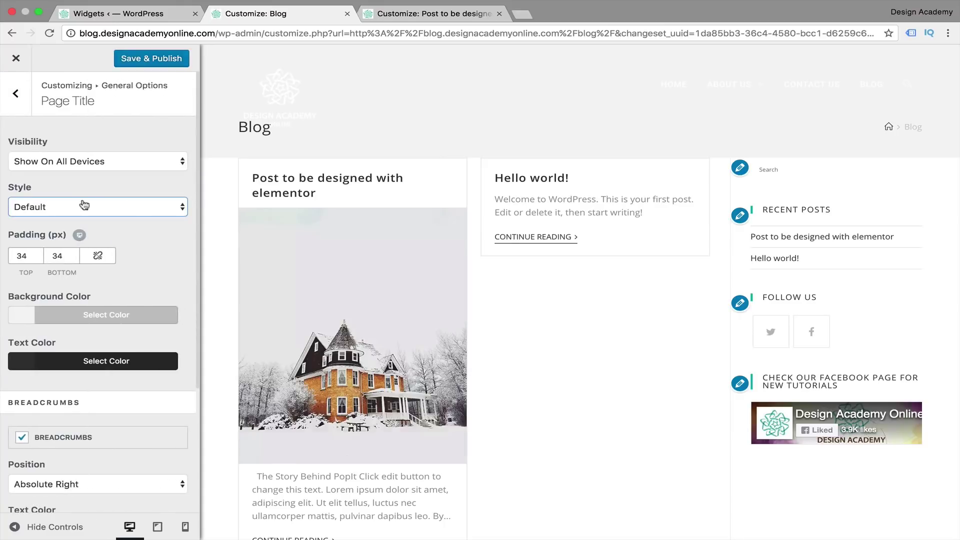
click(180, 211)
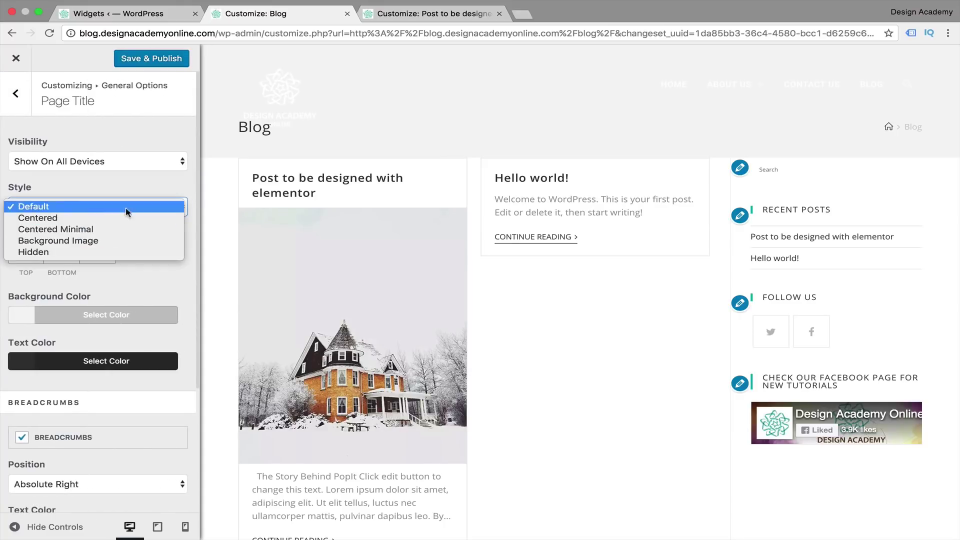
click(125, 241)
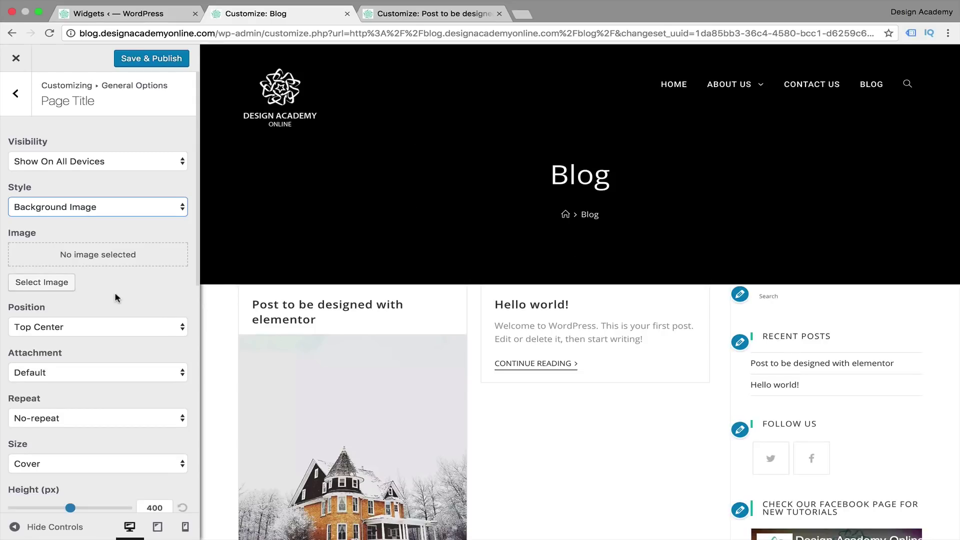
Step: Choose the image of rocky mountains under a cloudy sky from the Media Library as the page title background
scroll(115, 271, down, 1)
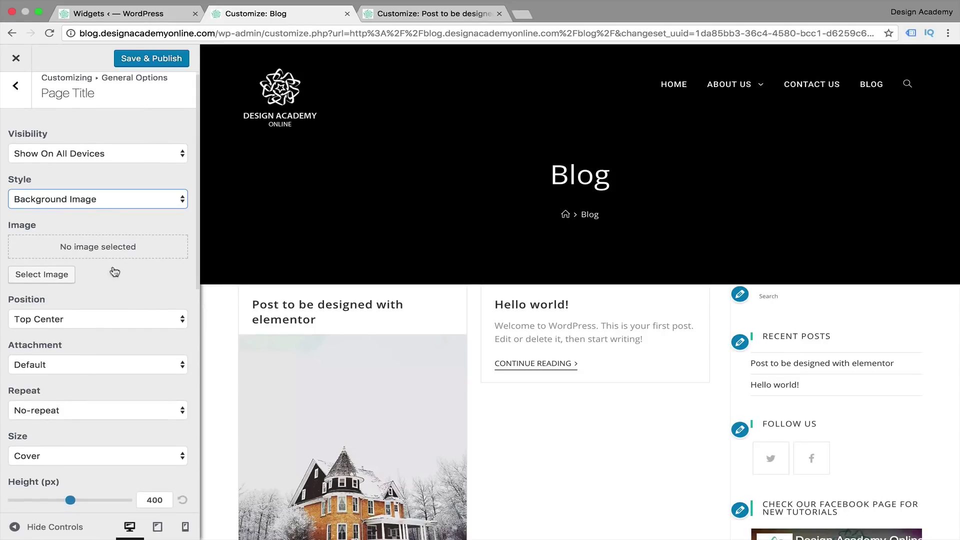
click(50, 274)
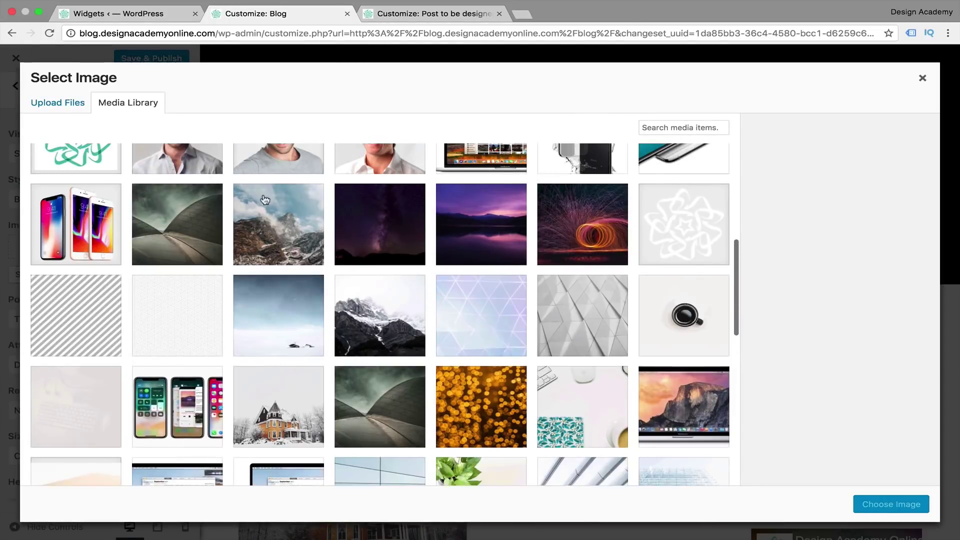
click(266, 201)
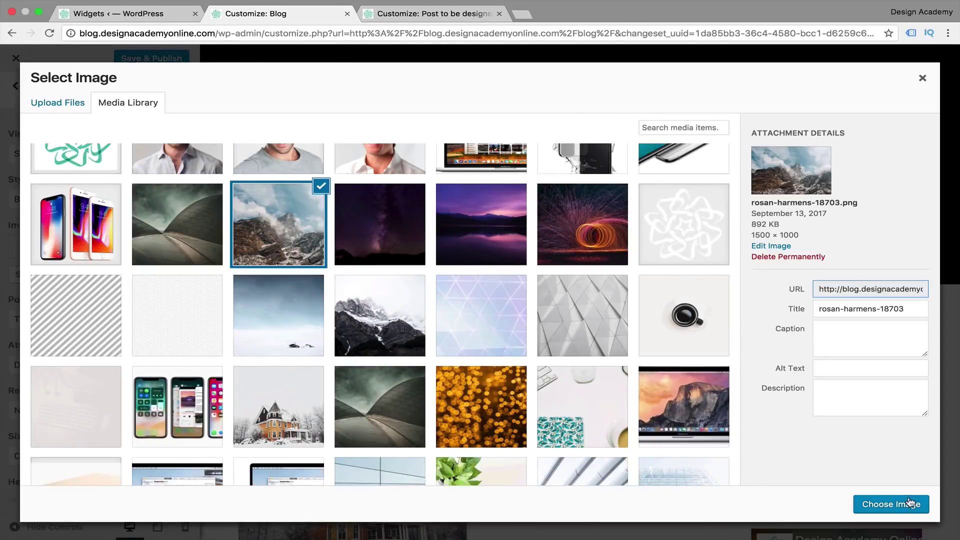
click(881, 505)
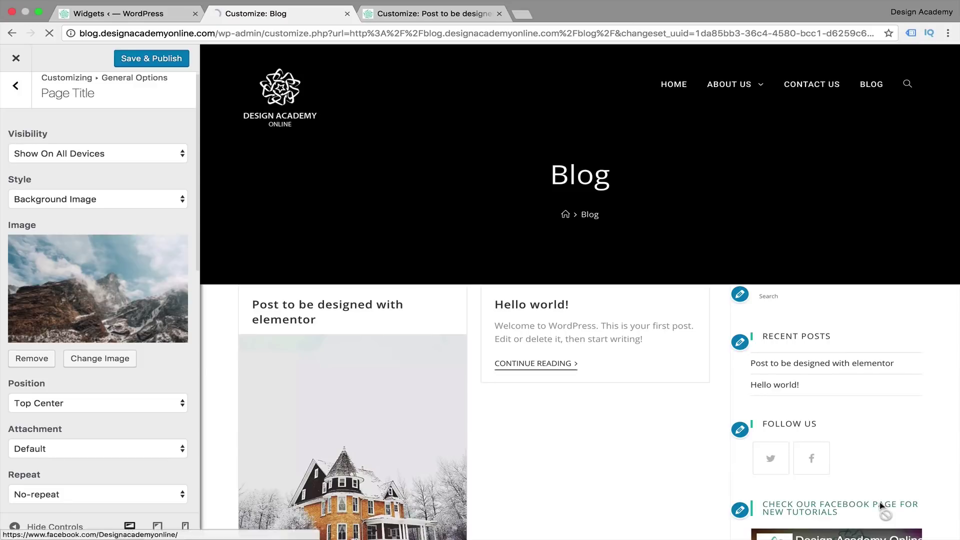
Step: Set the page title background's height to 250 px and its overlay opacity to 0.4
scroll(179, 348, down, 3)
scroll(180, 350, down, 2)
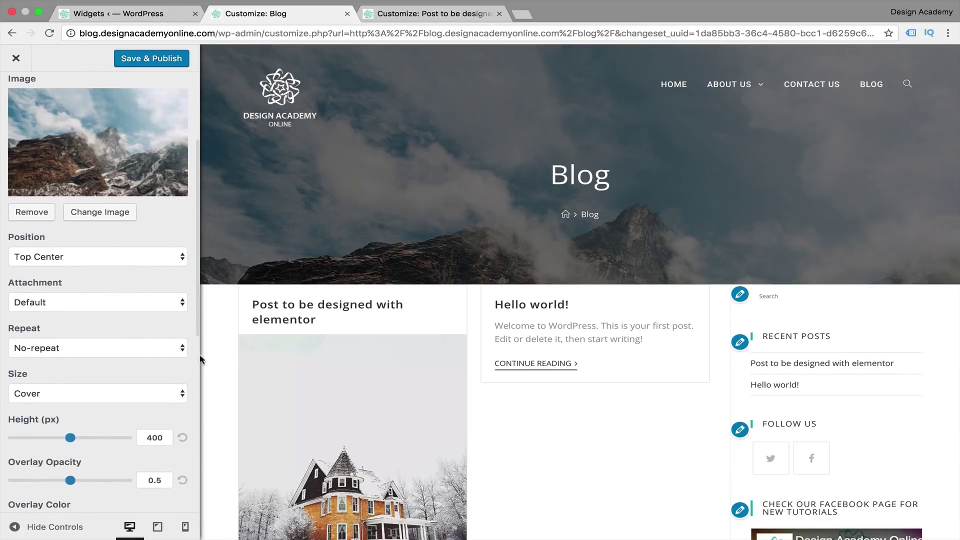
scroll(150, 365, down, 1)
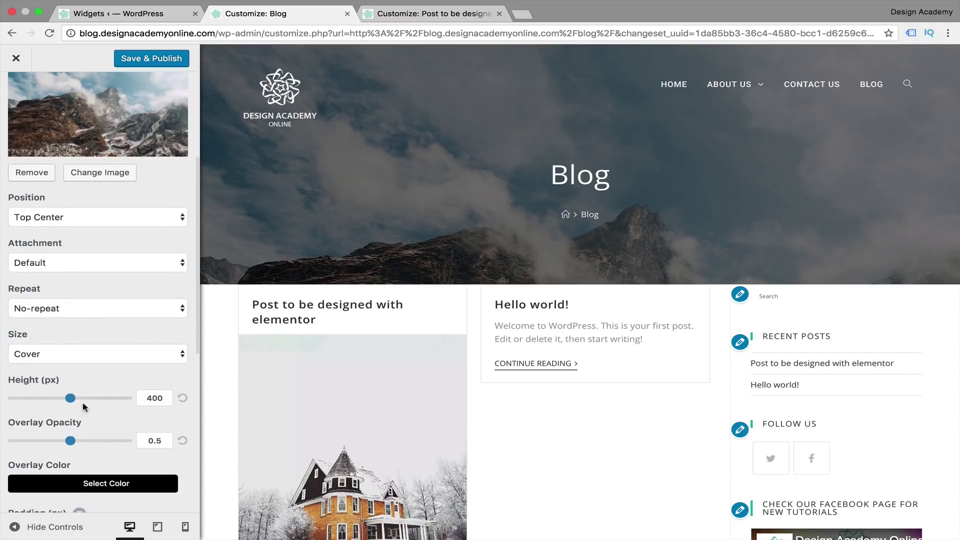
drag(74, 404, 49, 404)
scroll(74, 400, down, 1)
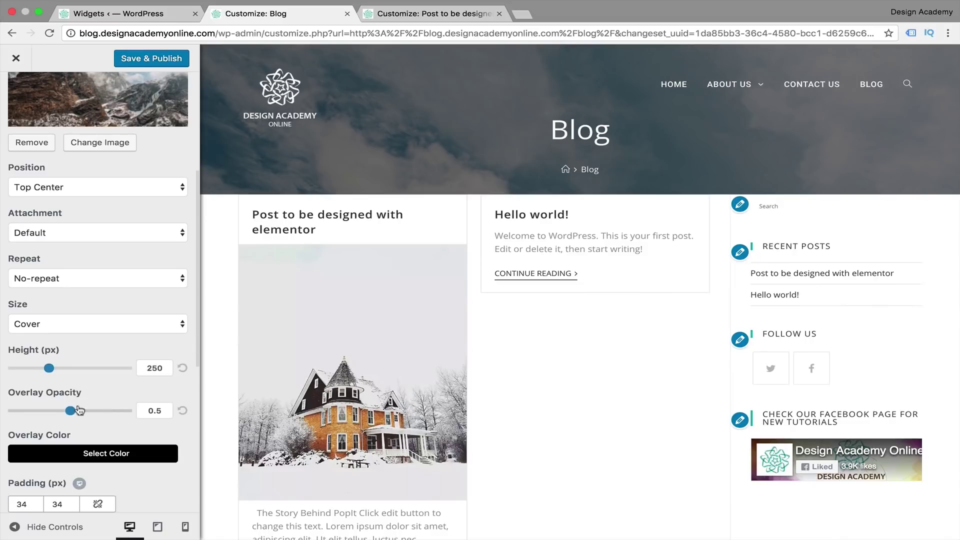
drag(70, 411, 26, 413)
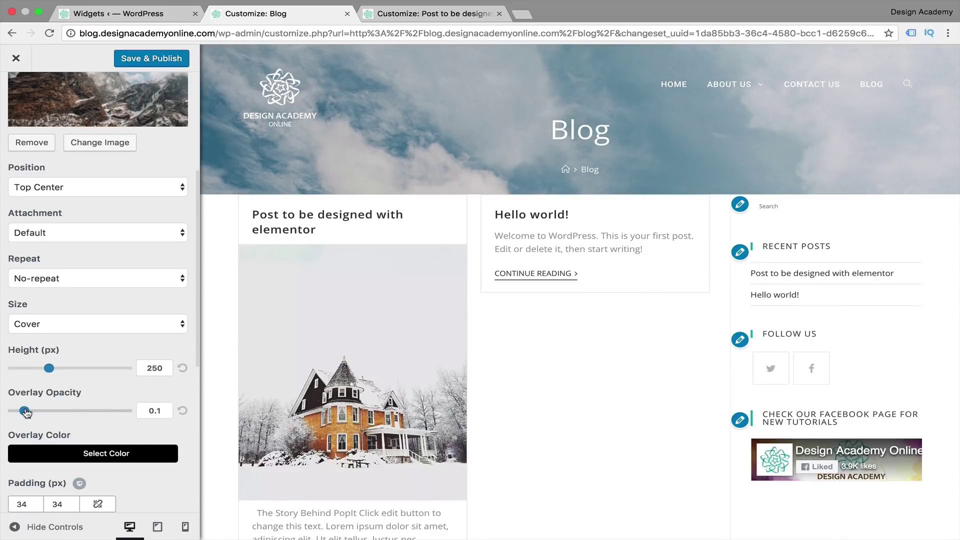
drag(26, 413, 59, 413)
scroll(181, 398, up, 1)
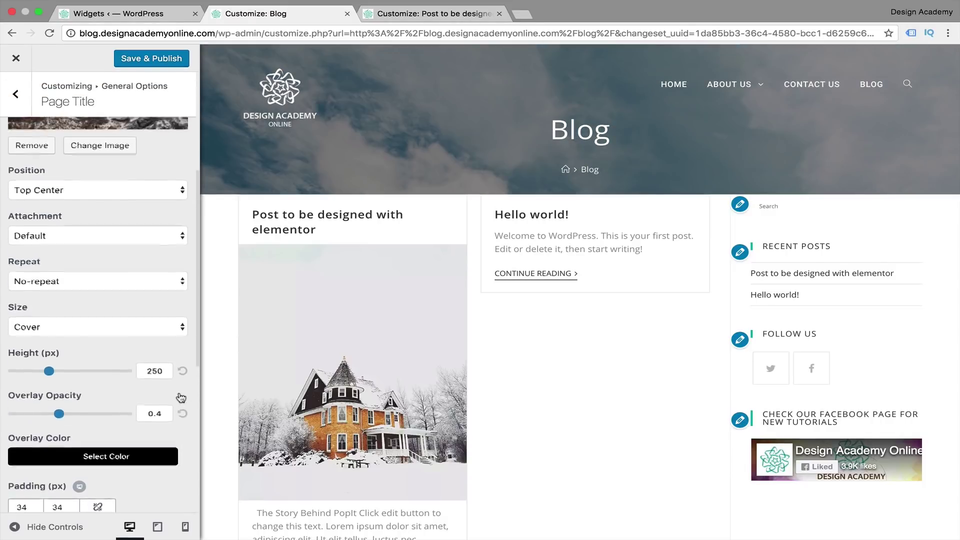
Step: Try the Auto size for the page title's background image, and switch back to Cover
scroll(181, 398, up, 4)
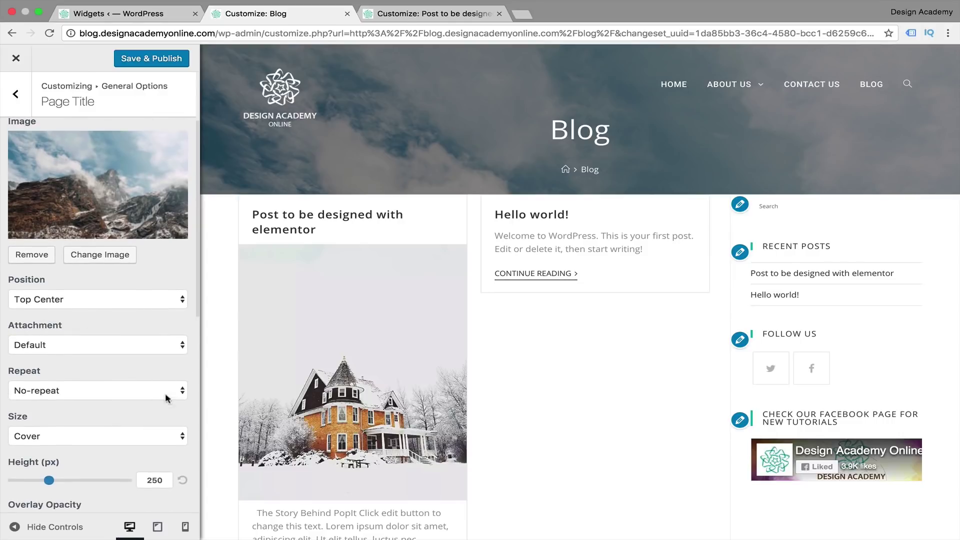
click(183, 438)
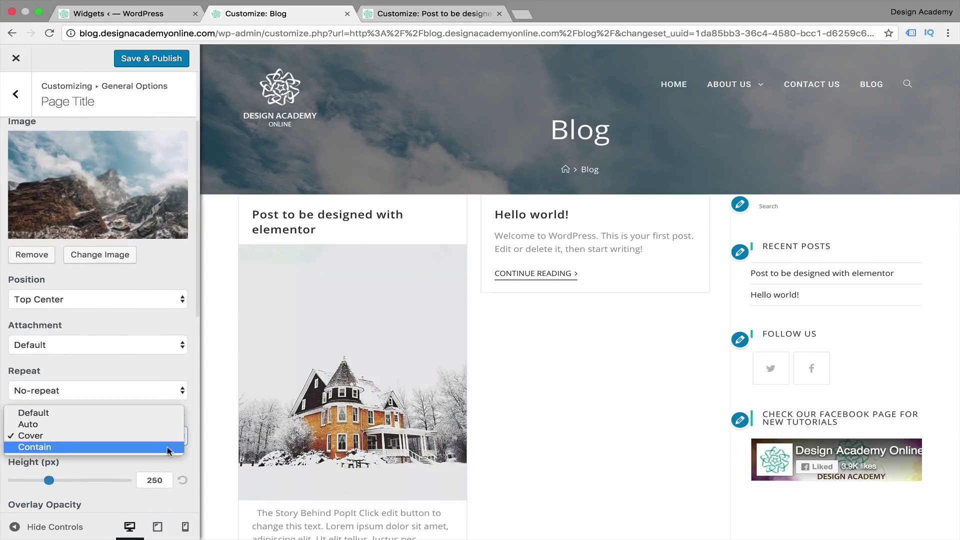
click(160, 424)
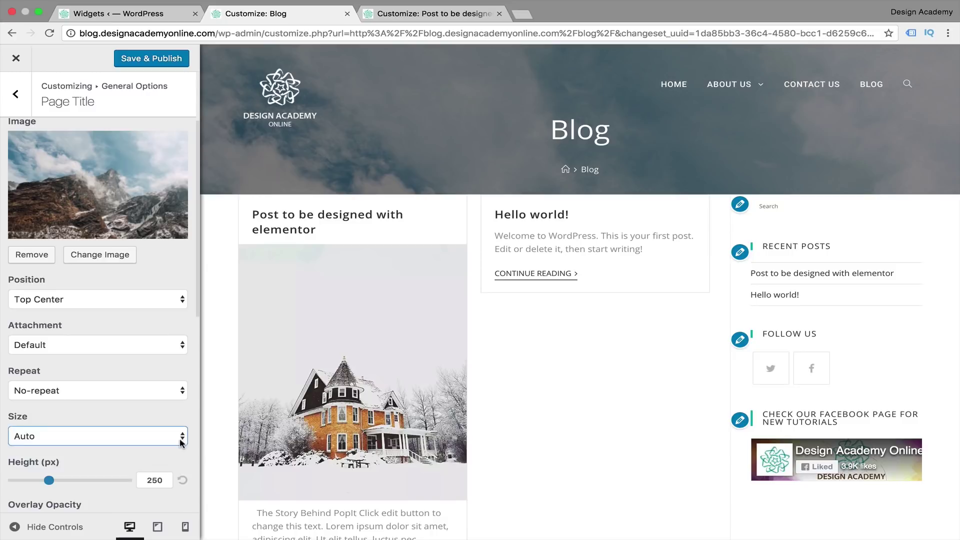
click(170, 438)
click(170, 446)
Step: Set the page title's bottom padding to 23 px
scroll(106, 412, down, 6)
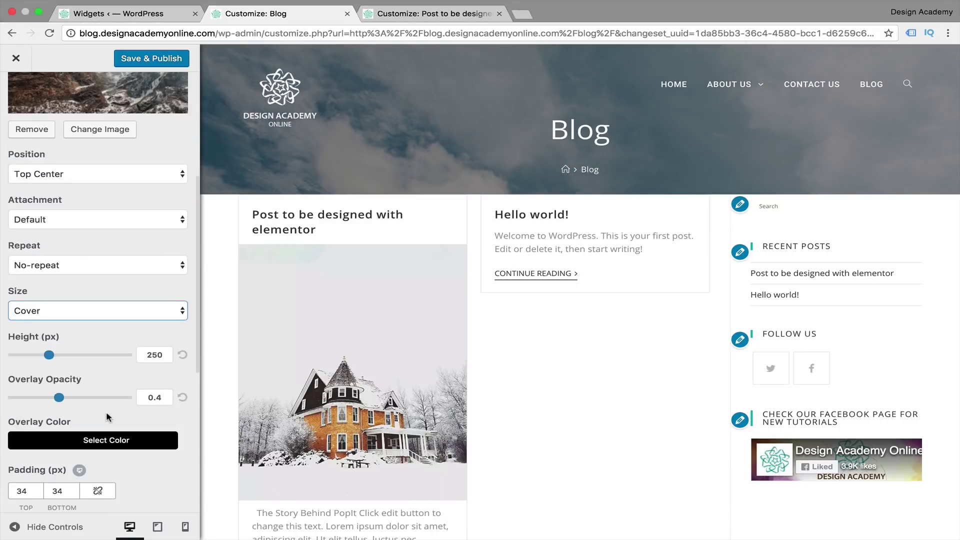
scroll(132, 419, down, 1)
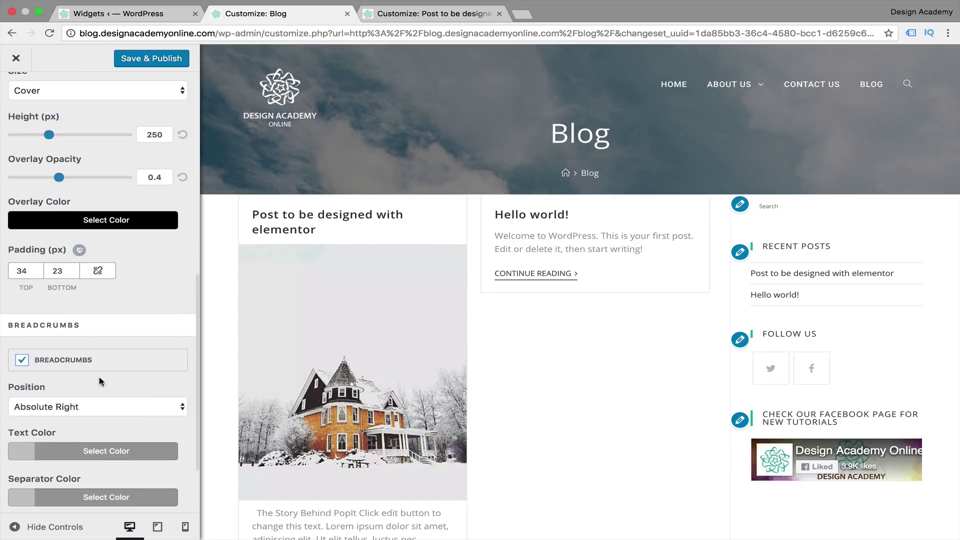
Step: Look at the breadcrumb position options, try hiding the breadcrumbs, and turn them back on
scroll(176, 397, down, 2)
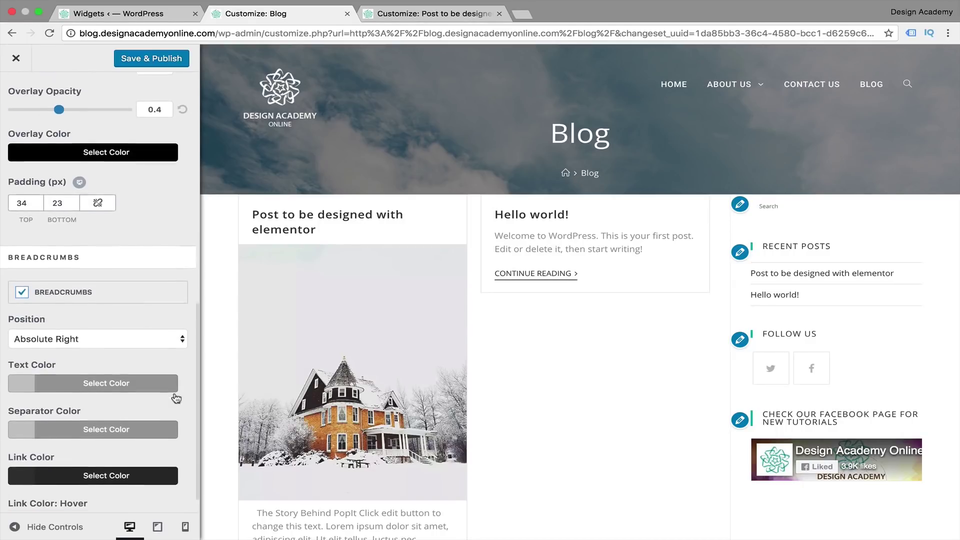
click(176, 336)
scroll(3, 276, down, 1)
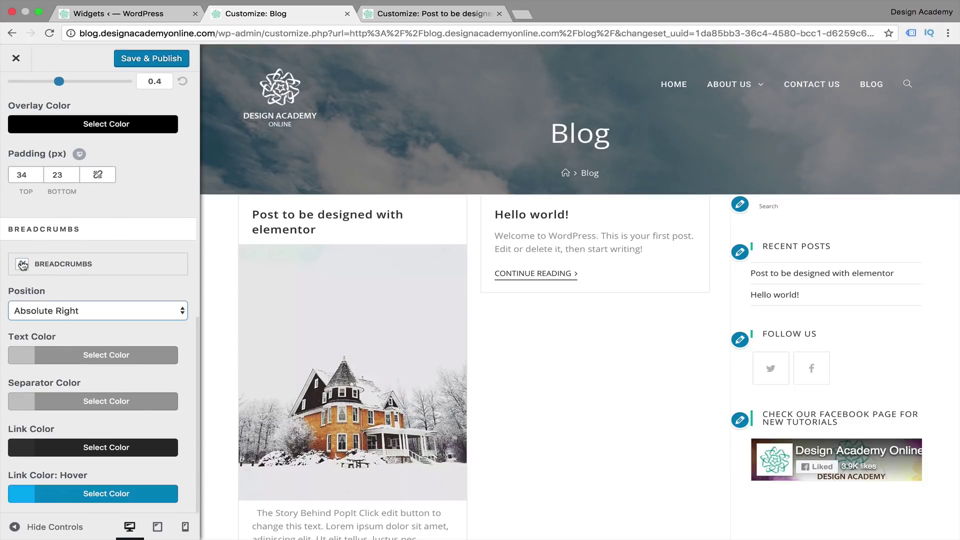
click(22, 265)
scroll(92, 295, up, 5)
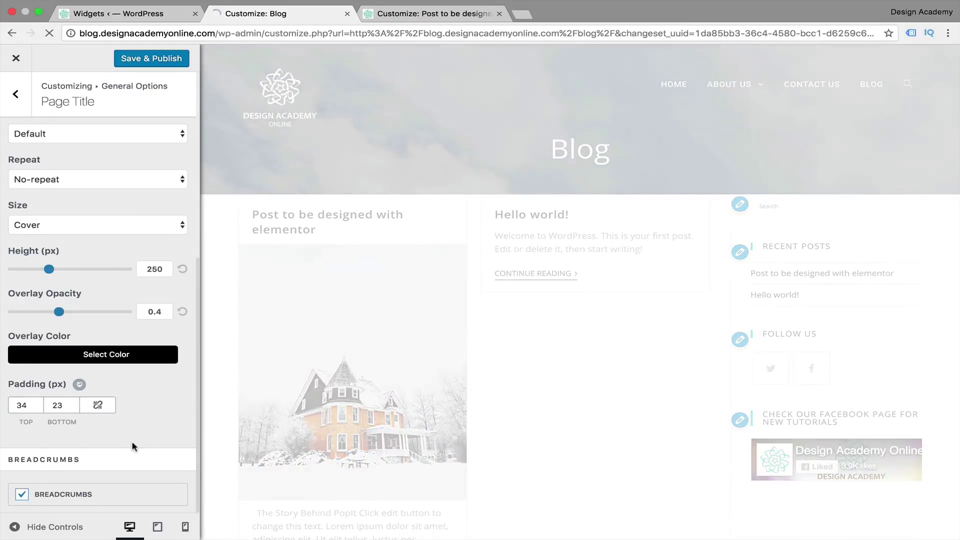
scroll(122, 441, down, 5)
scroll(96, 380, down, 2)
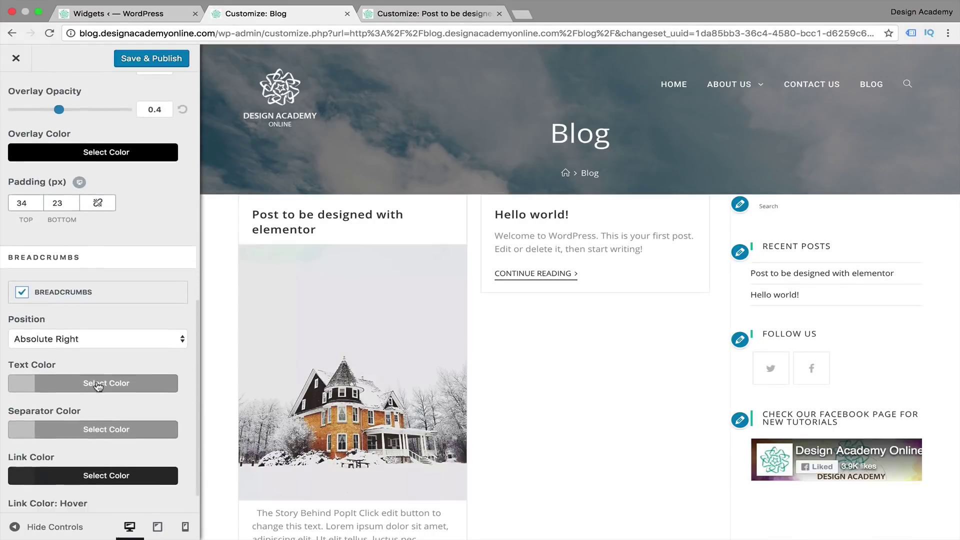
Step: Save and publish the page title changes, and preview the Blog page with the customizer controls hidden
scroll(94, 373, up, 10)
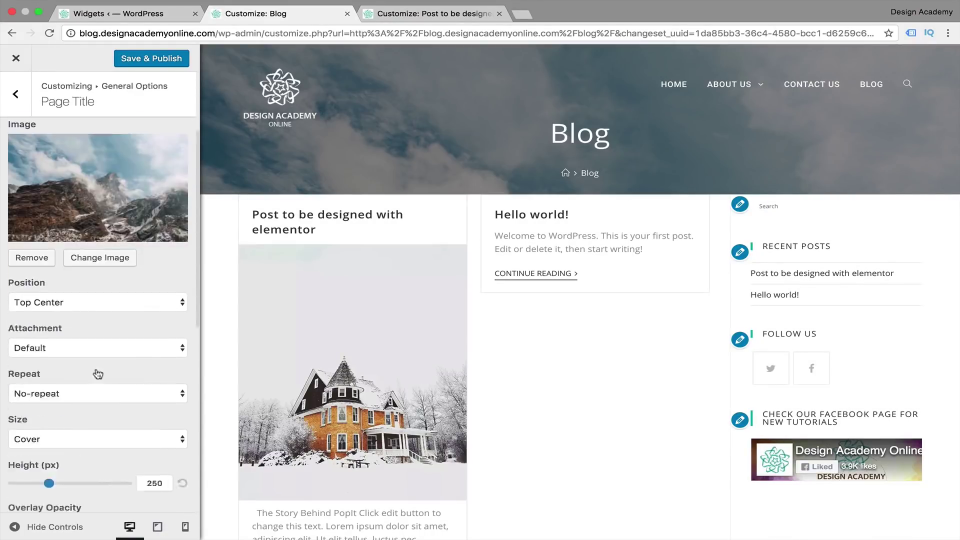
click(150, 59)
click(14, 528)
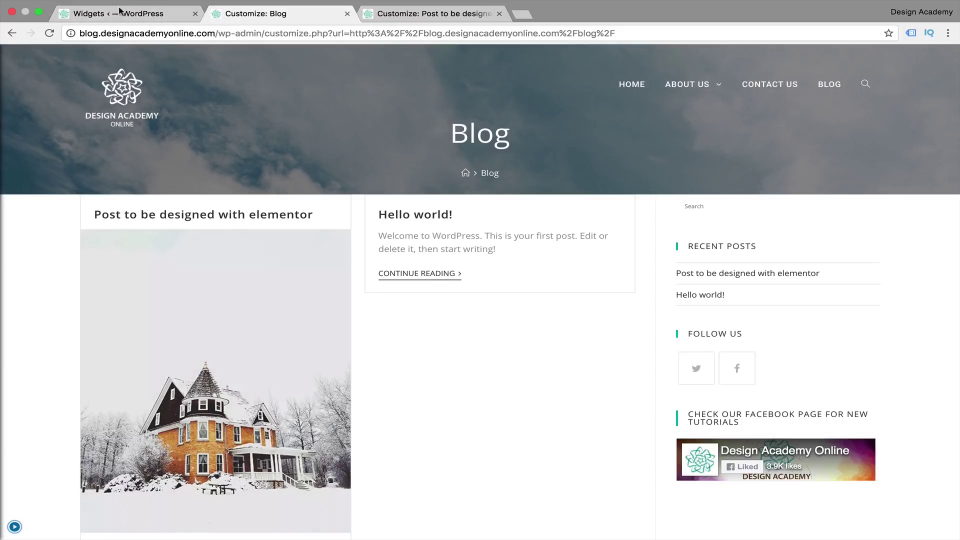
Step: Return to the WordPress dashboard and open the Categories page for posts
click(116, 16)
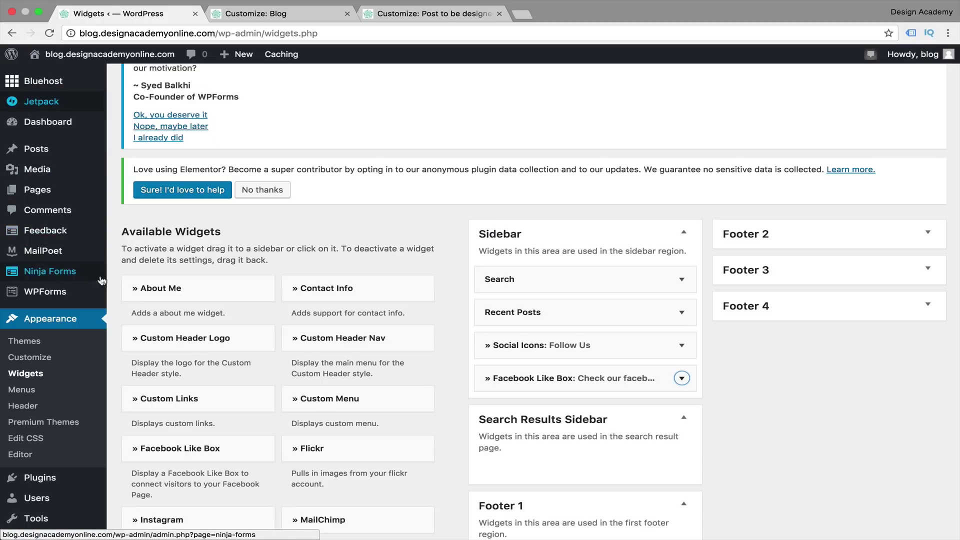
mouse_move(30, 151)
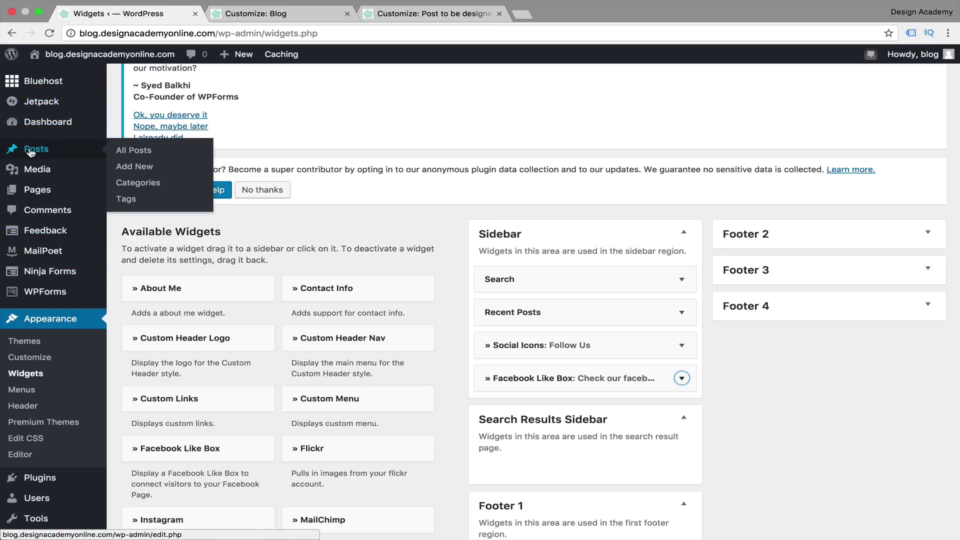
click(148, 185)
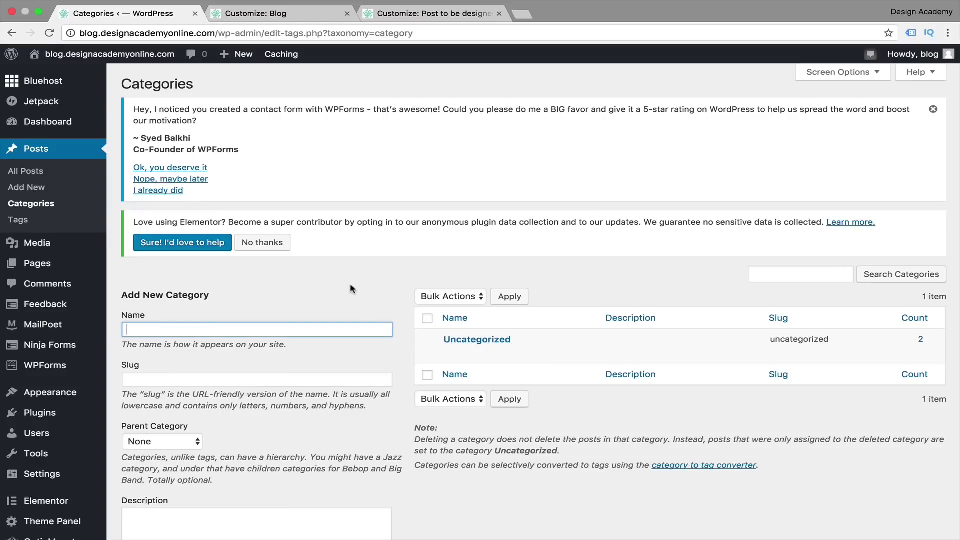
Step: Add a new post category named Cars with the slug cars and no parent category
scroll(307, 316, down, 3)
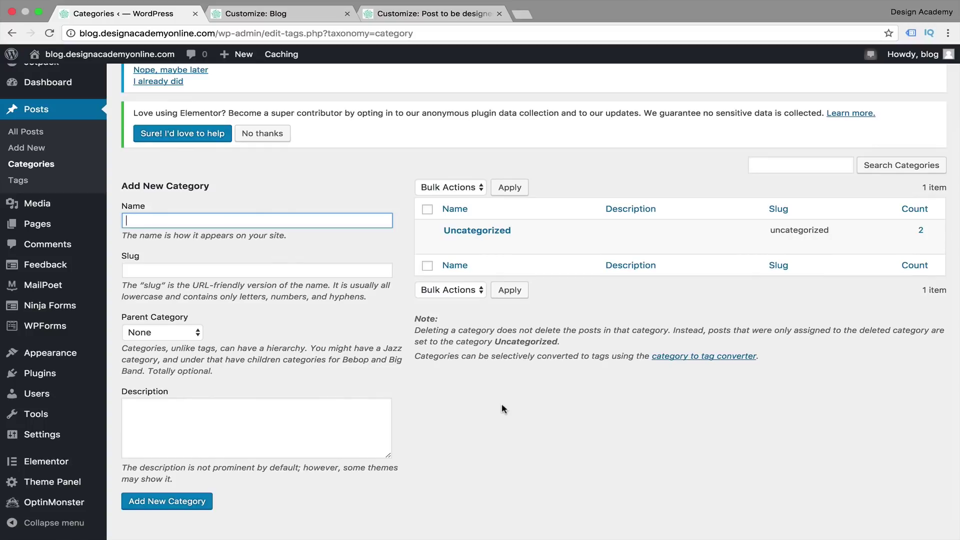
text(Cars)
scroll(566, 421, down, 1)
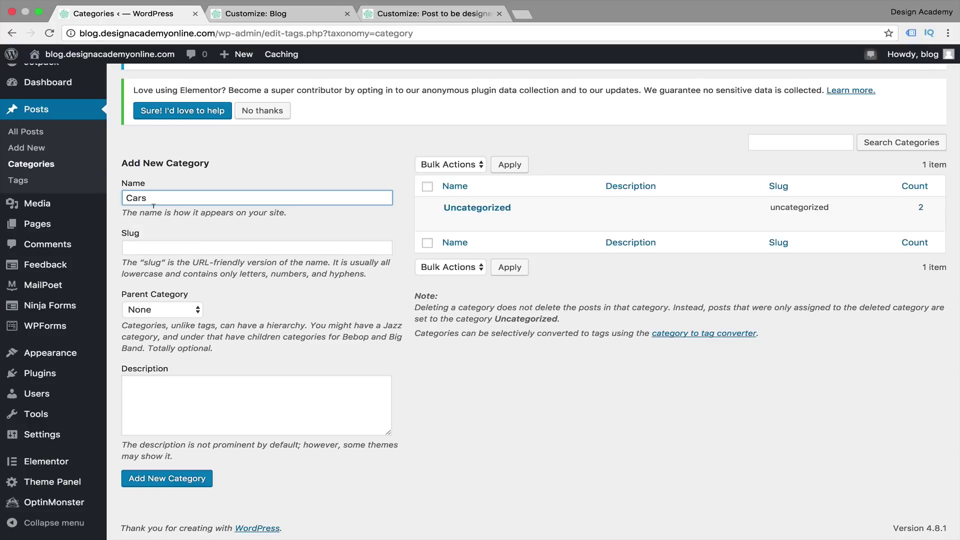
click(156, 246)
text(cars)
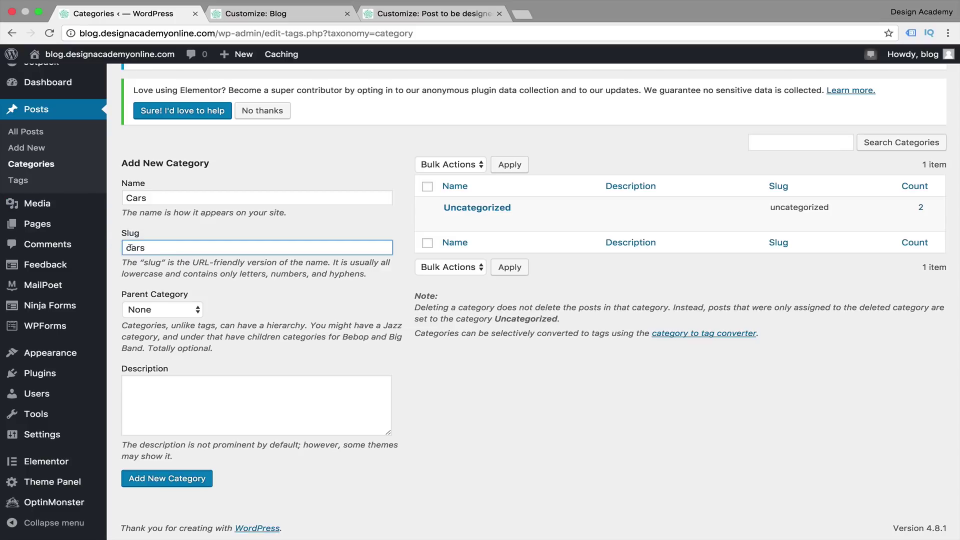
key(Tab)
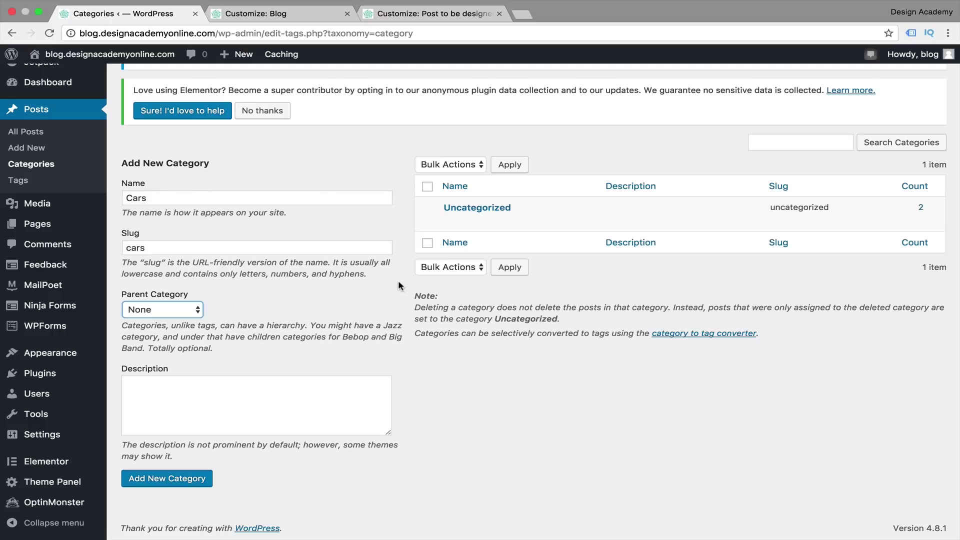
click(195, 311)
key(Escape)
click(172, 481)
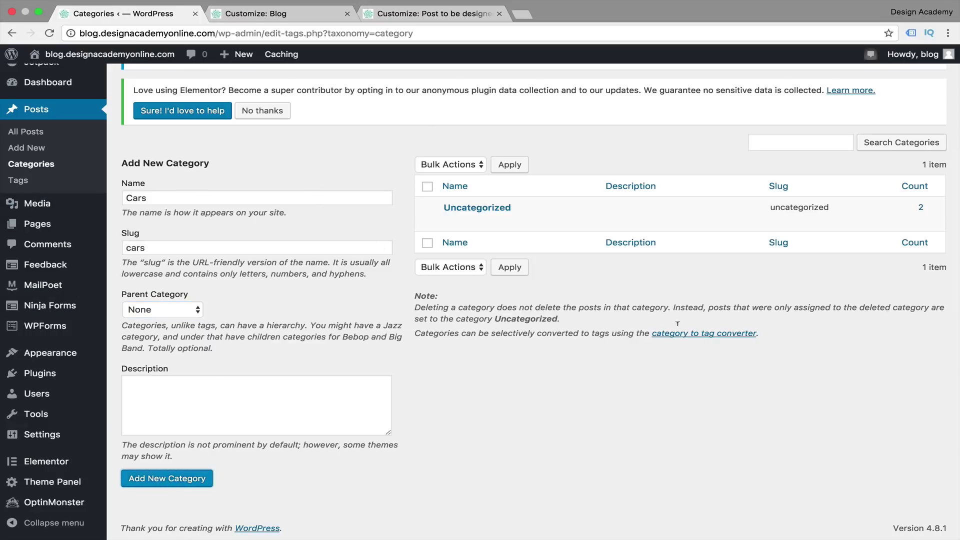